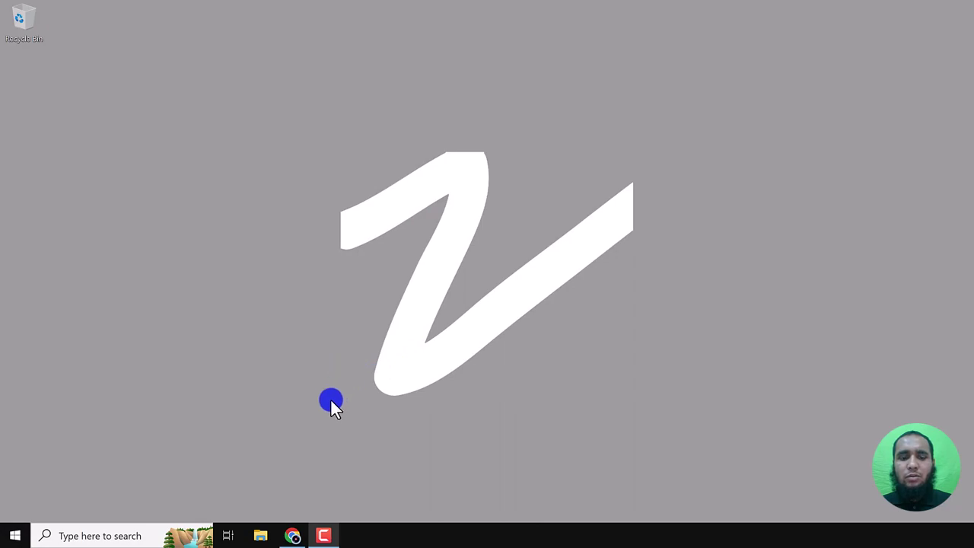
- Open a new Chrome window and search Google for 'git'
click(292, 536)
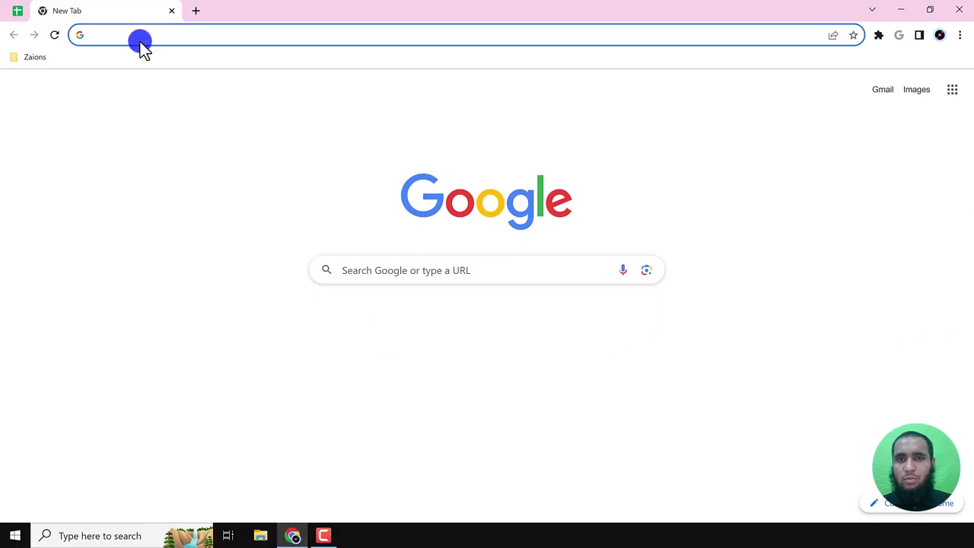
text(git)
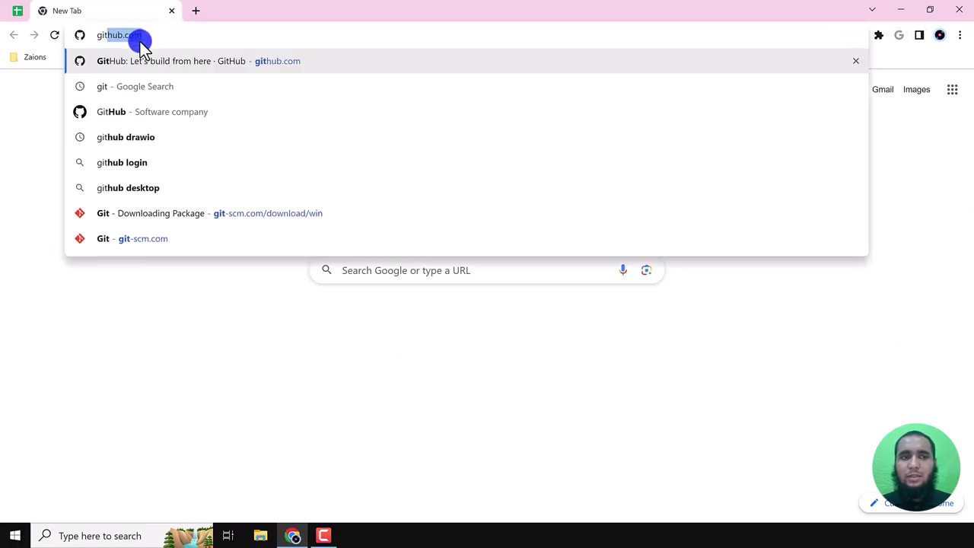
key(Delete)
key(Return)
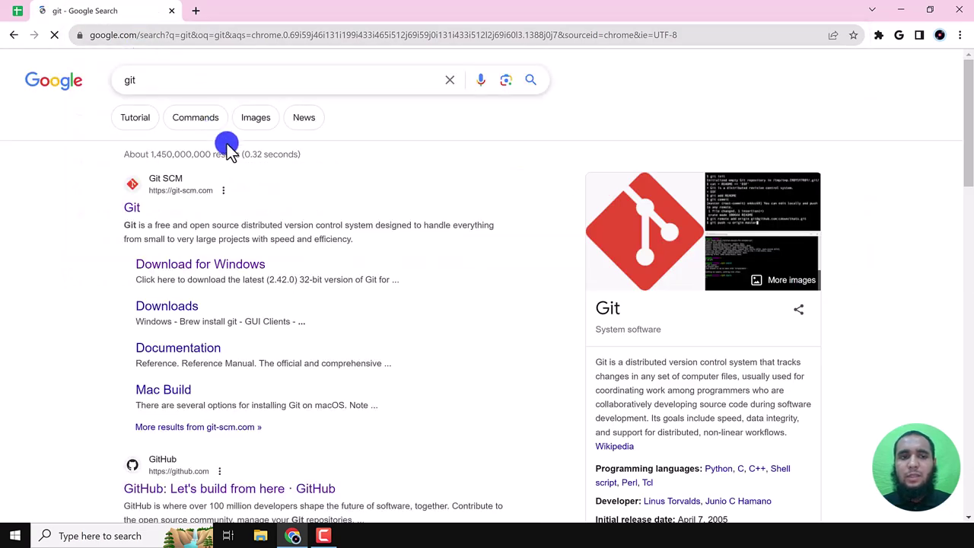
- Open the official git-scm.com site and go to its Download for Windows page
click(131, 211)
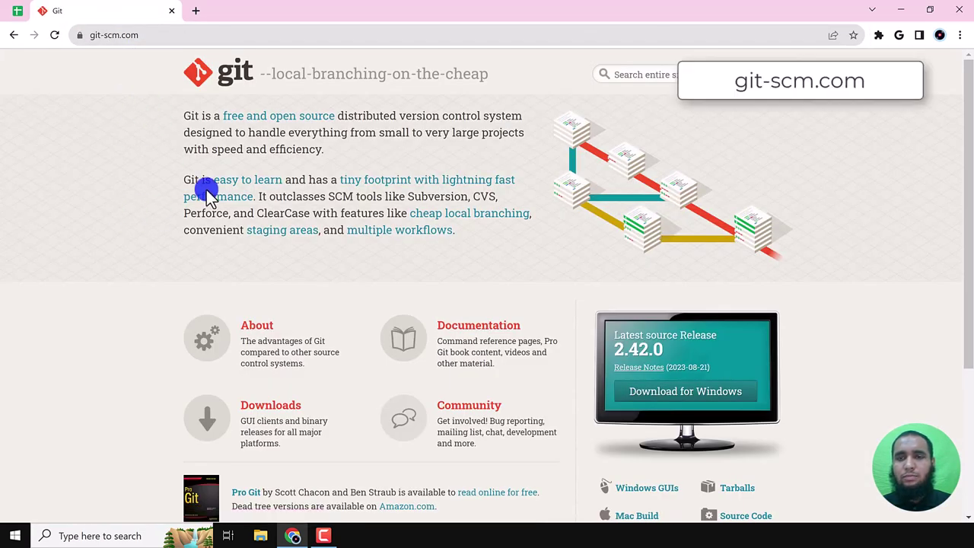
scroll(609, 175, down, 1)
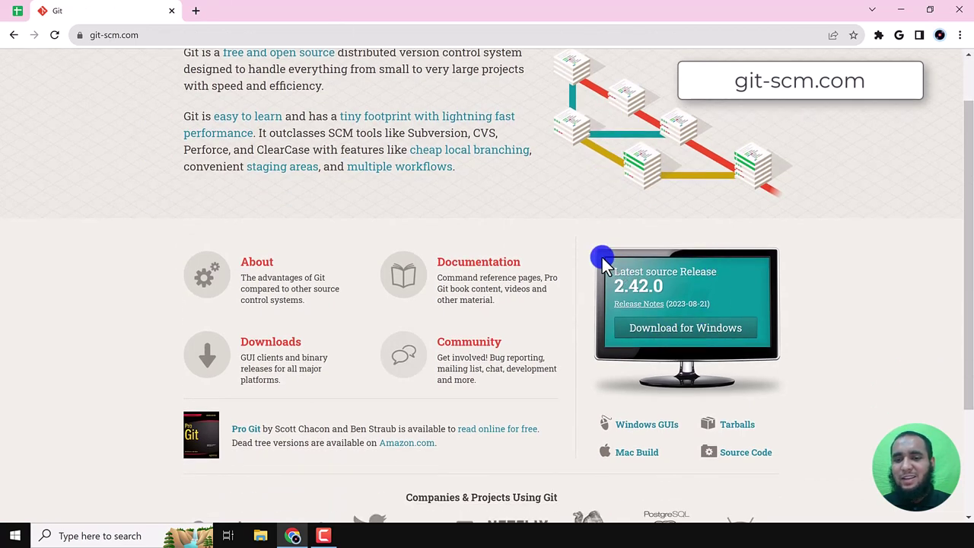
click(698, 333)
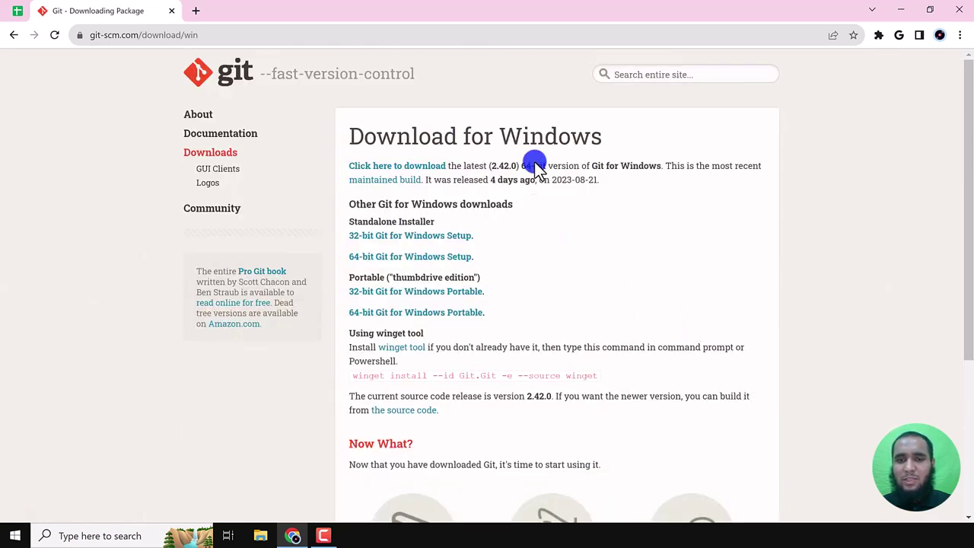
- Start the 64-bit Git installer download, cancelling the duplicate download and Save As prompts
click(406, 167)
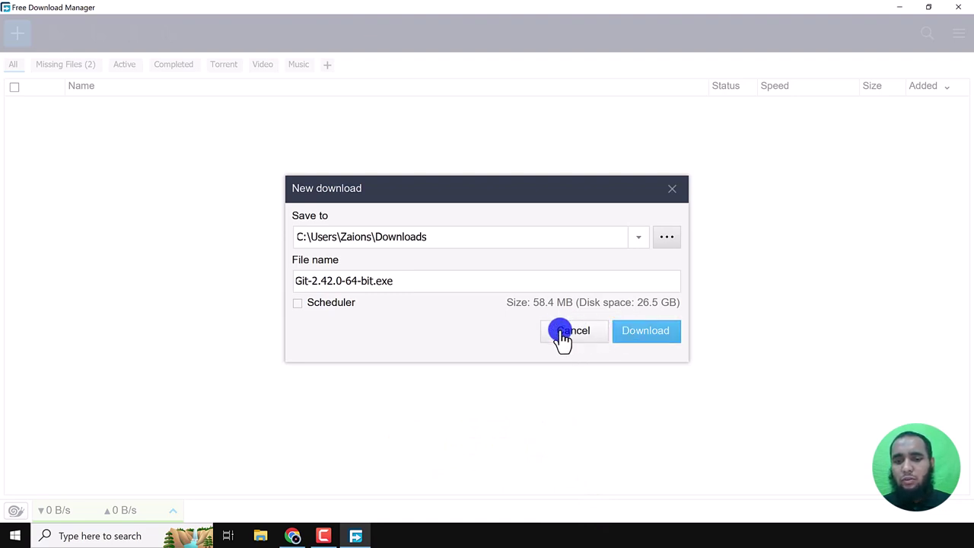
click(575, 335)
click(292, 535)
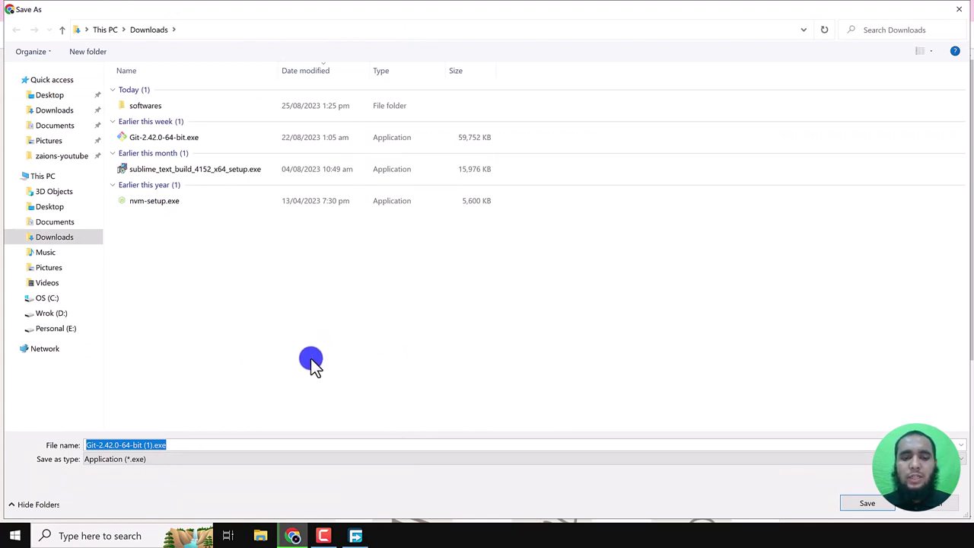
click(944, 509)
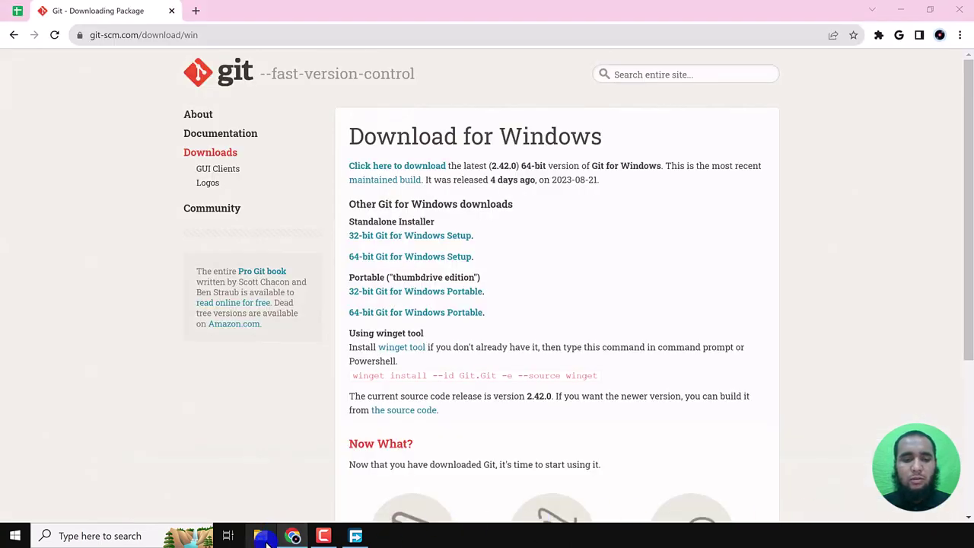
click(260, 536)
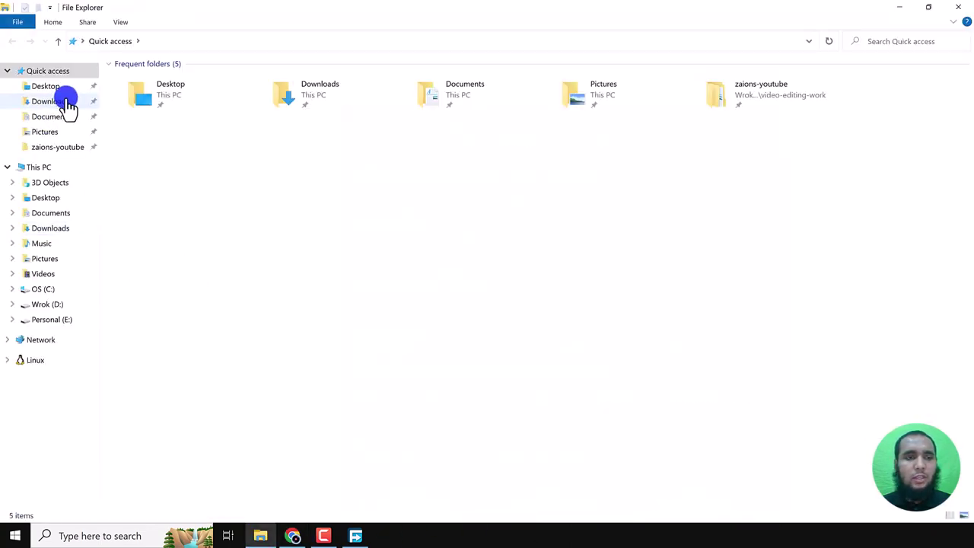
- Launch Git-2.42.0-64-bit.exe from the Downloads folder
click(67, 102)
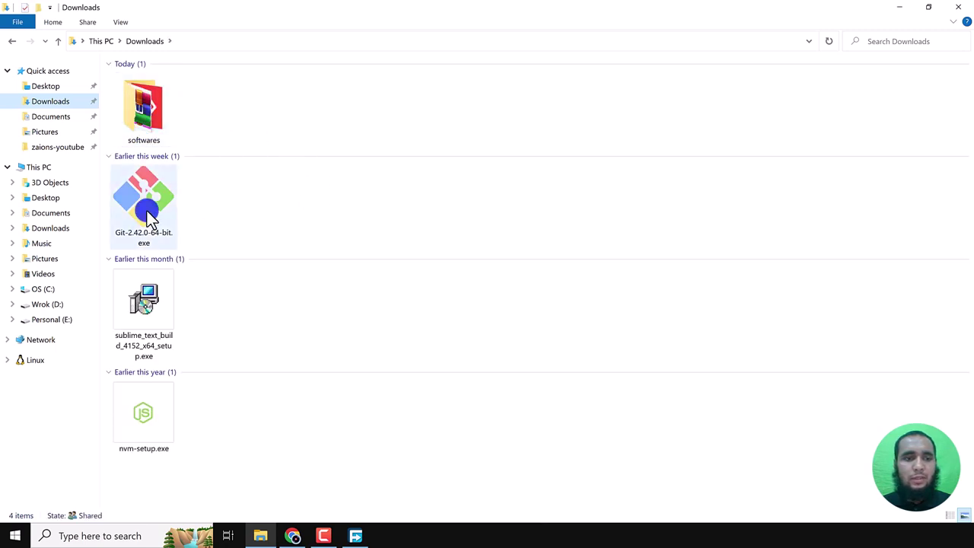
click(151, 214)
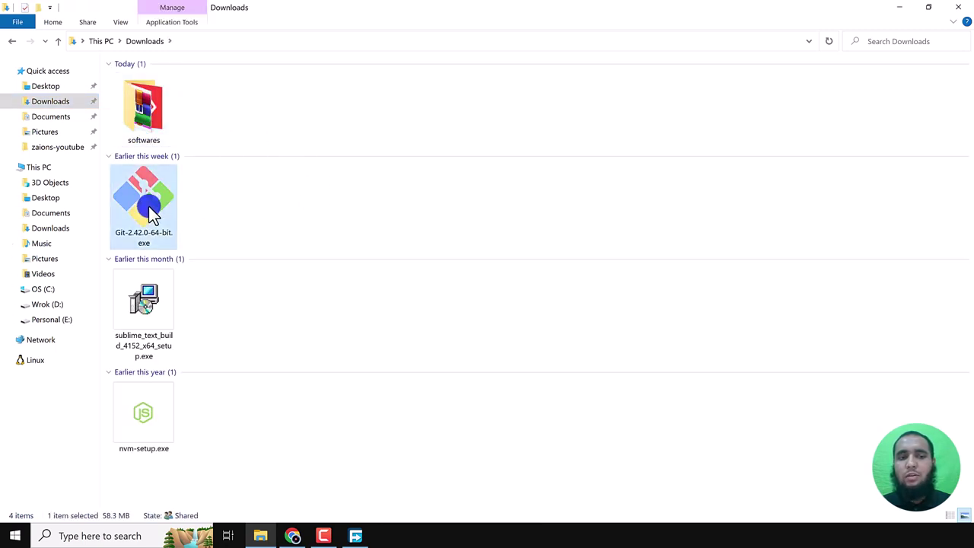
double_click(151, 215)
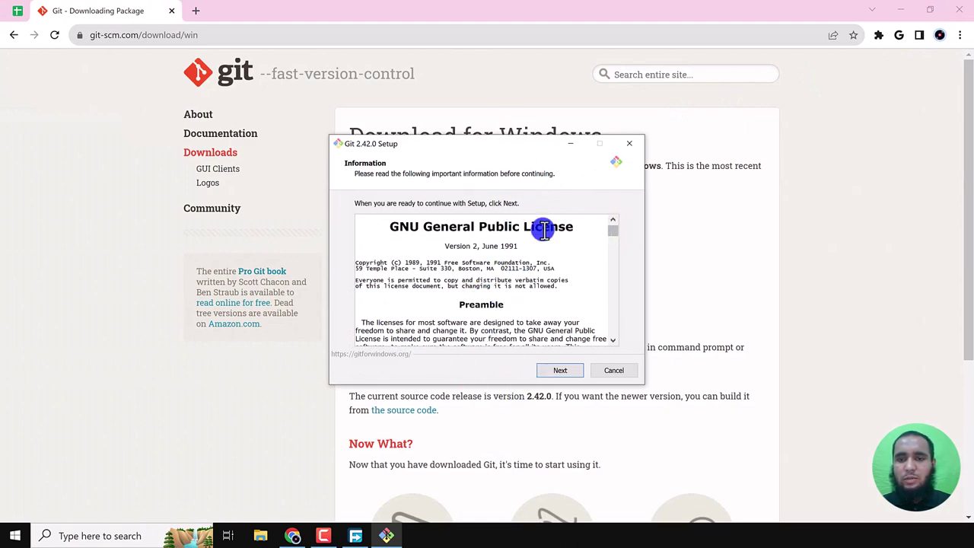
- Minimize Chrome and close Free Download Manager to reveal the Git setup dialog
click(910, 9)
click(905, 9)
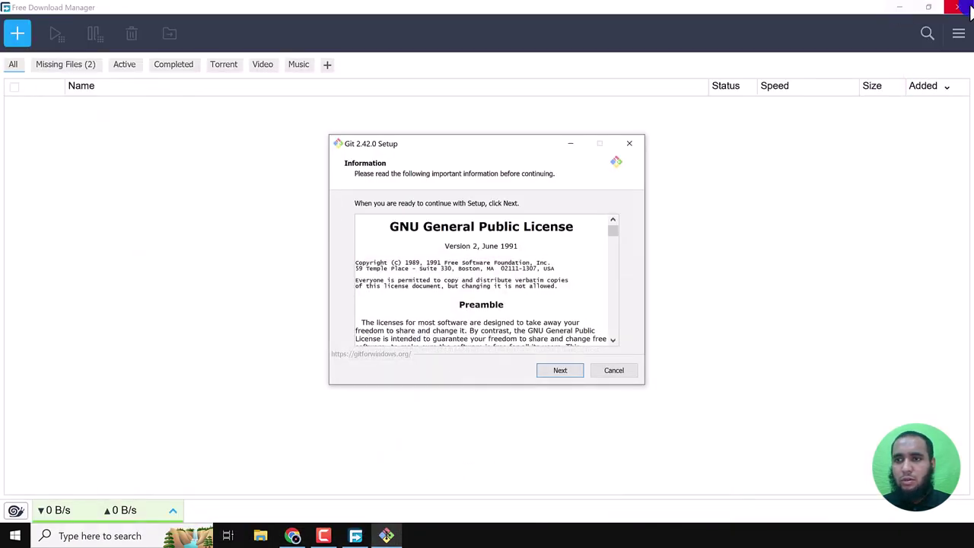
click(960, 7)
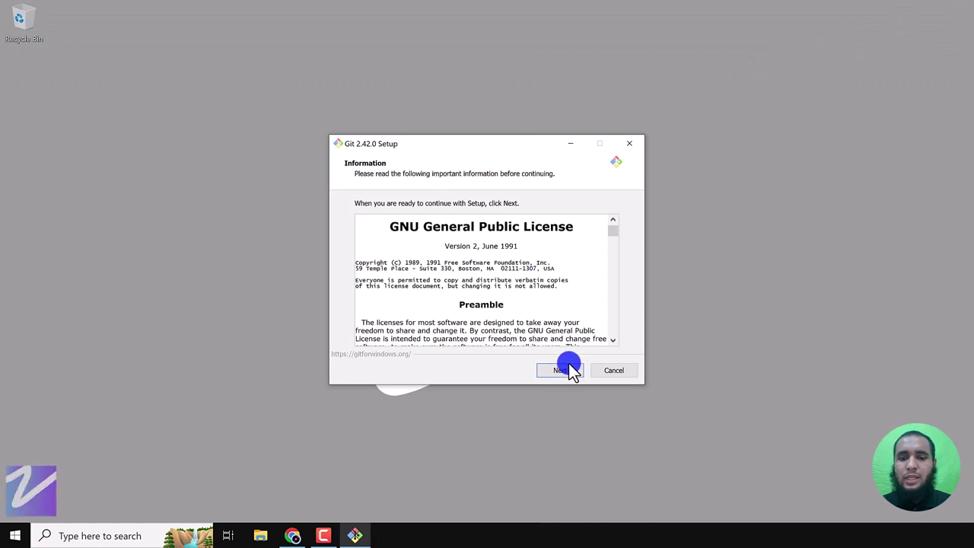
- Accept the GNU licence and install into the existing C:\Program Files\Git folder
click(561, 373)
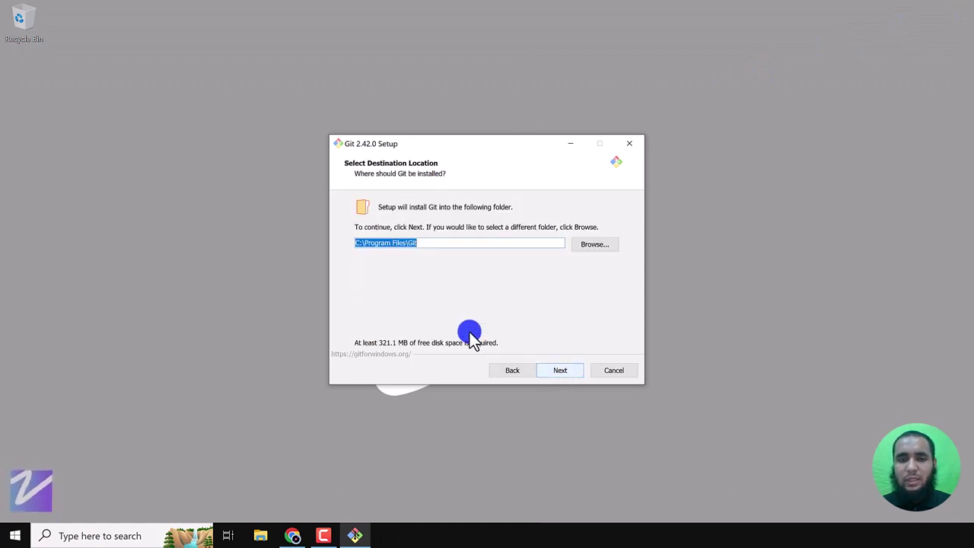
click(557, 372)
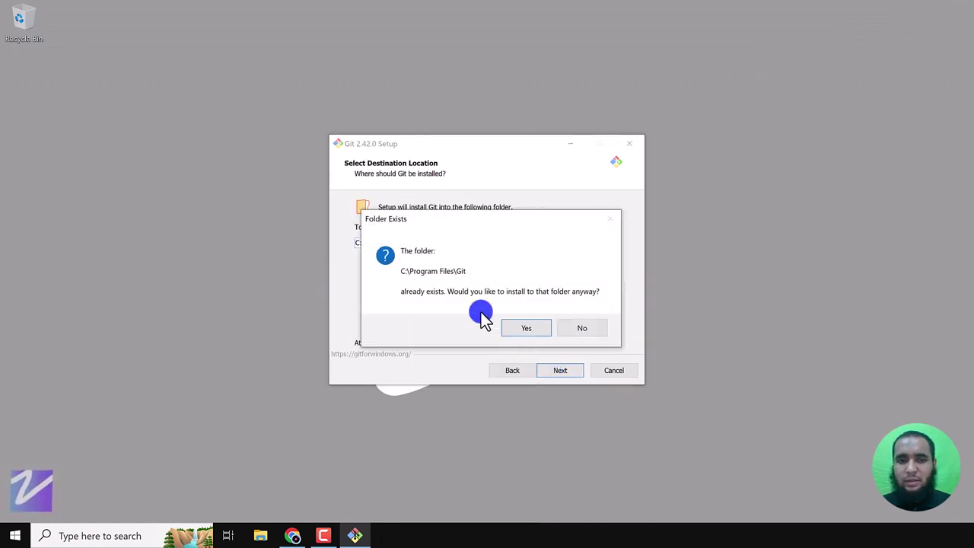
click(529, 329)
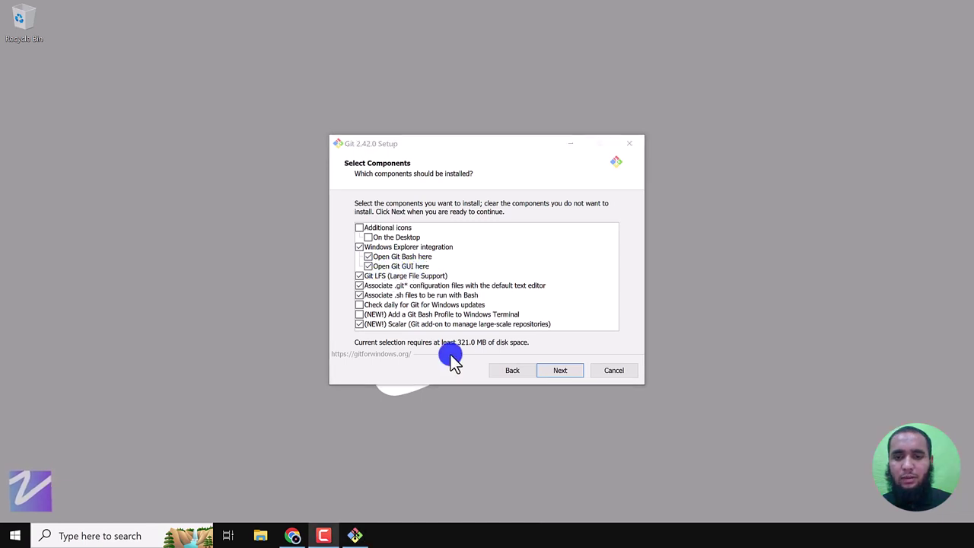
- Keep default components, the Git Start Menu folder, Vim, branch naming, PATH and bundled OpenSSH
click(568, 373)
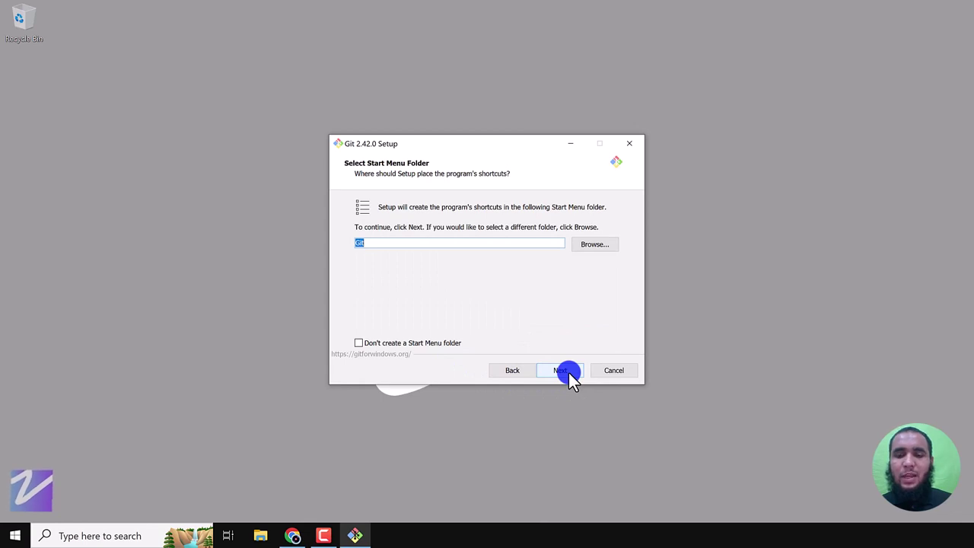
click(568, 372)
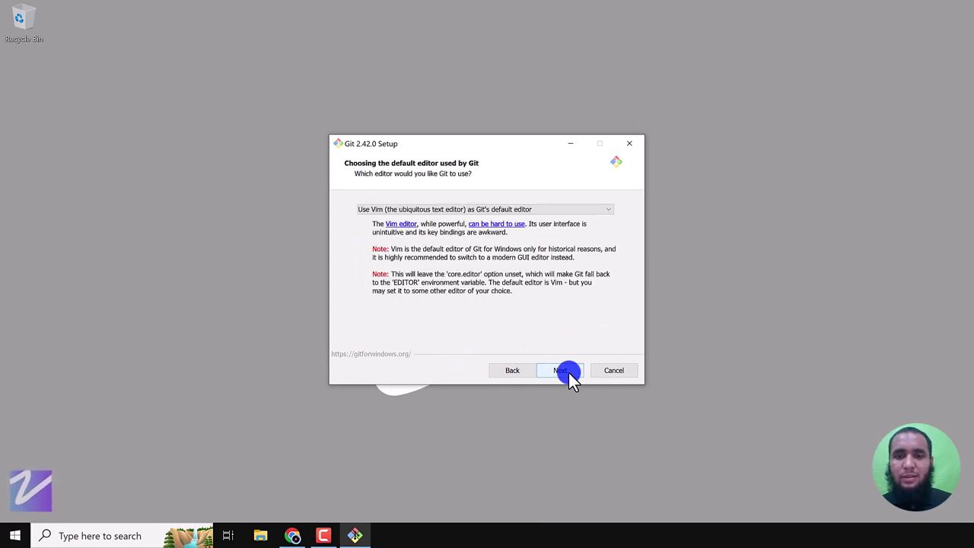
click(569, 372)
click(568, 372)
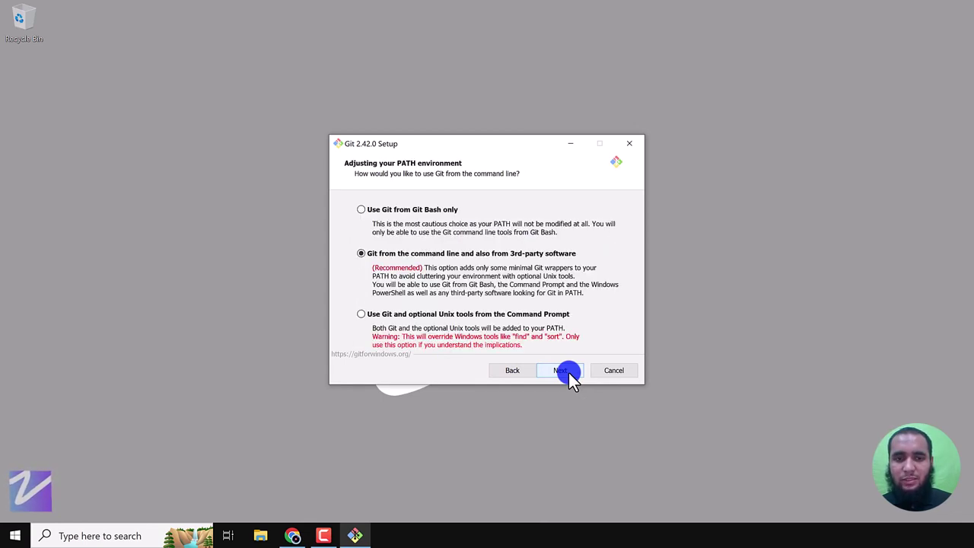
click(568, 372)
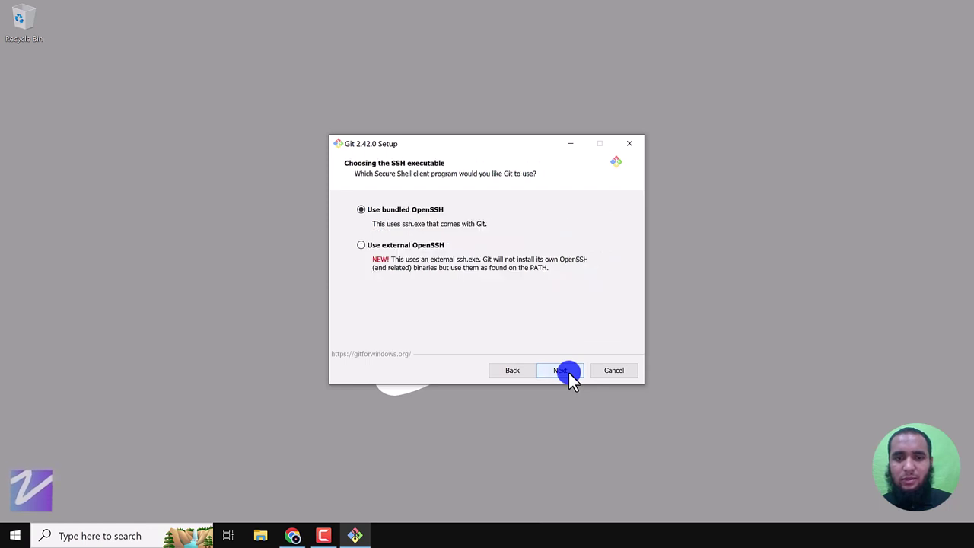
click(568, 372)
- Keep default HTTPS backend, line endings, MinTTY, pull behaviour, Credential Manager and caching
click(568, 372)
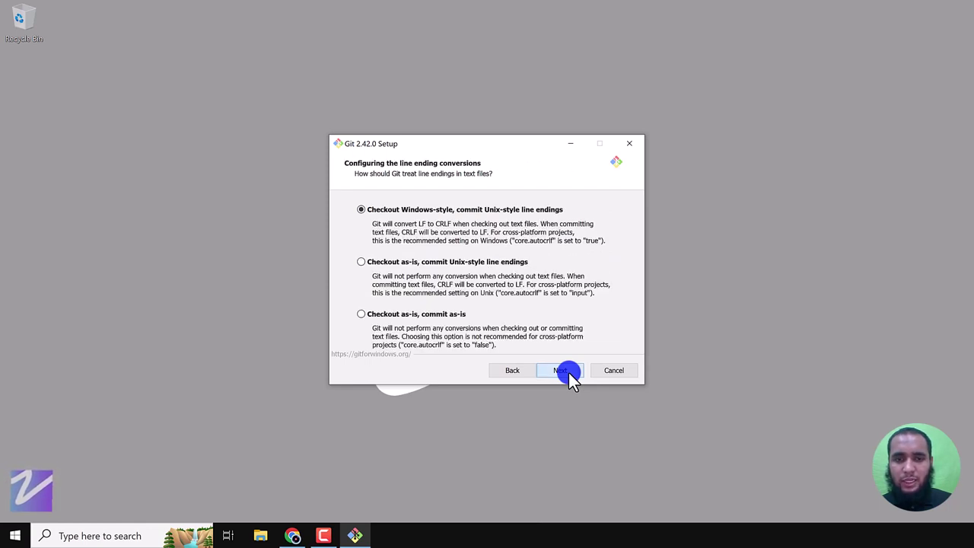
click(568, 372)
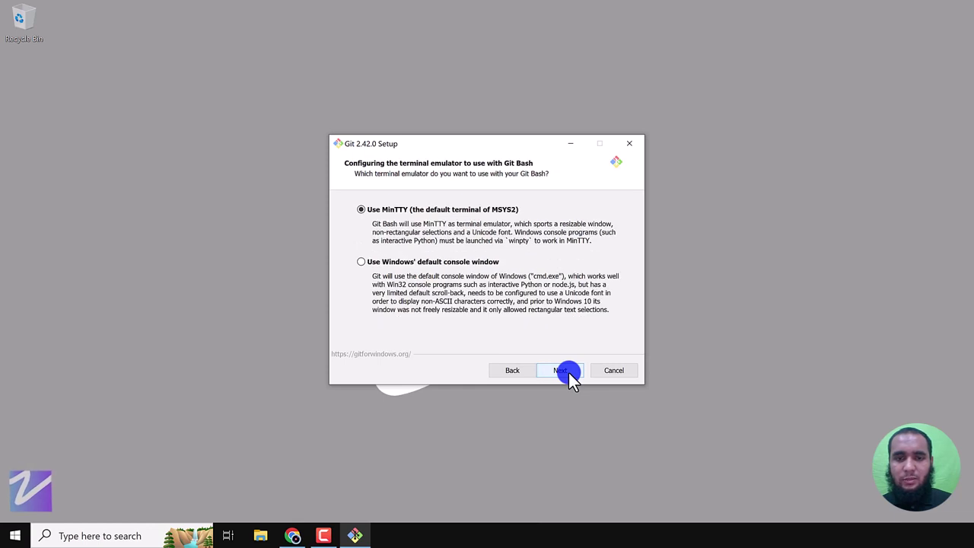
click(569, 372)
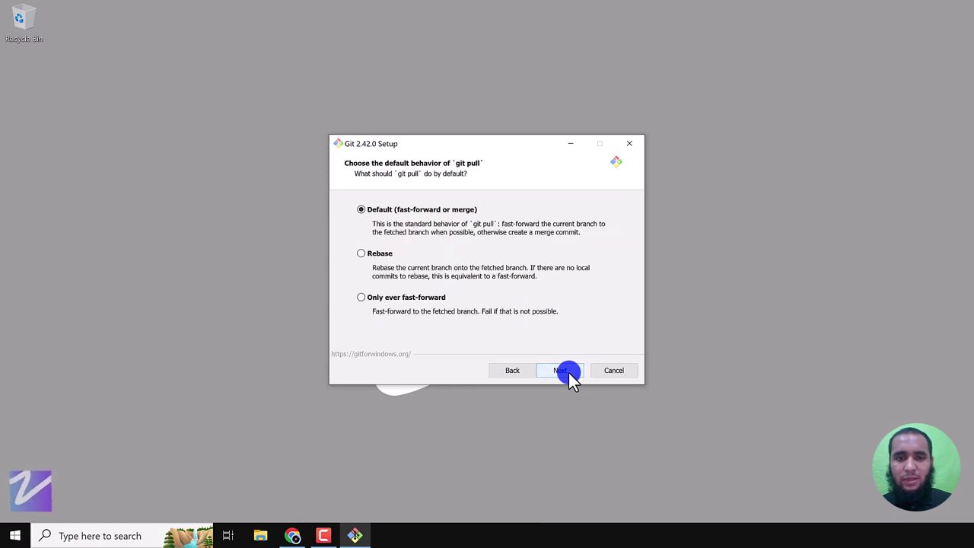
click(569, 372)
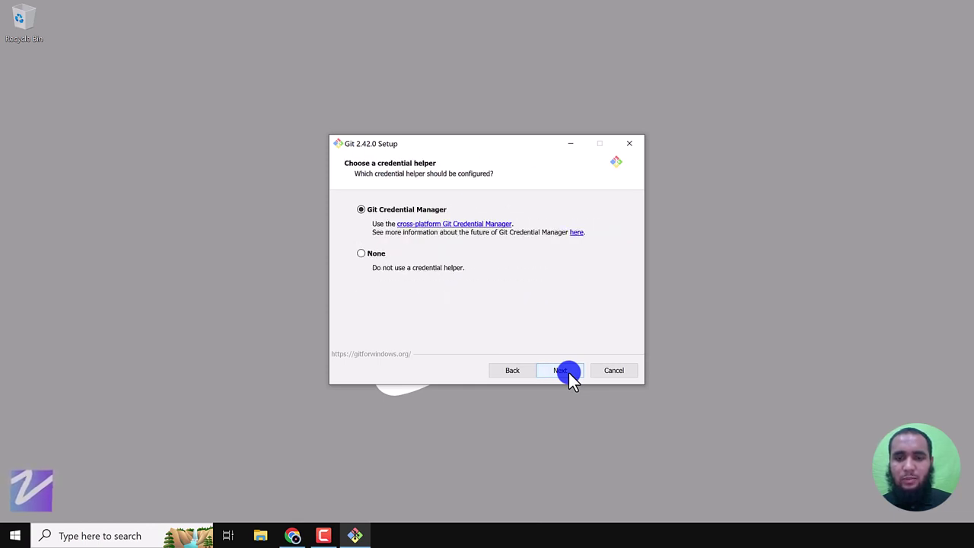
click(568, 372)
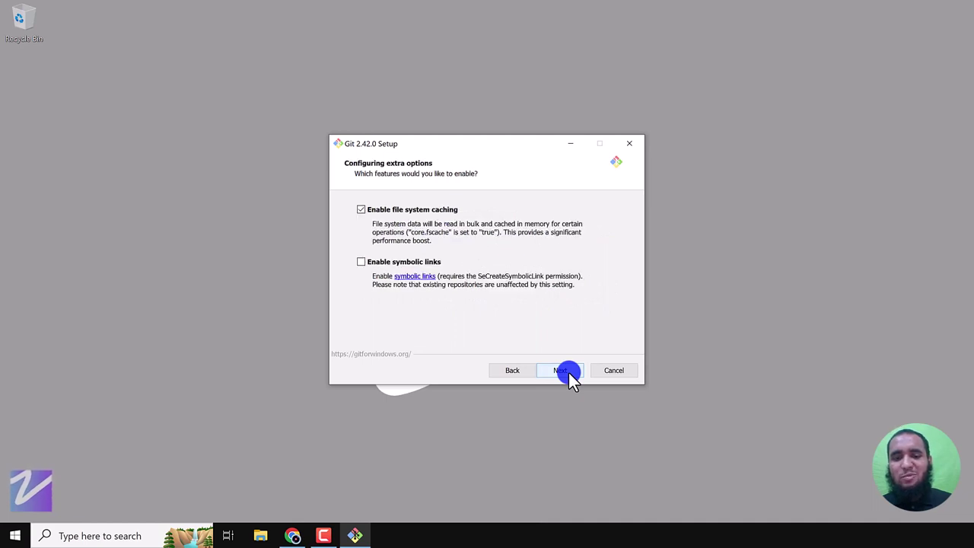
click(569, 372)
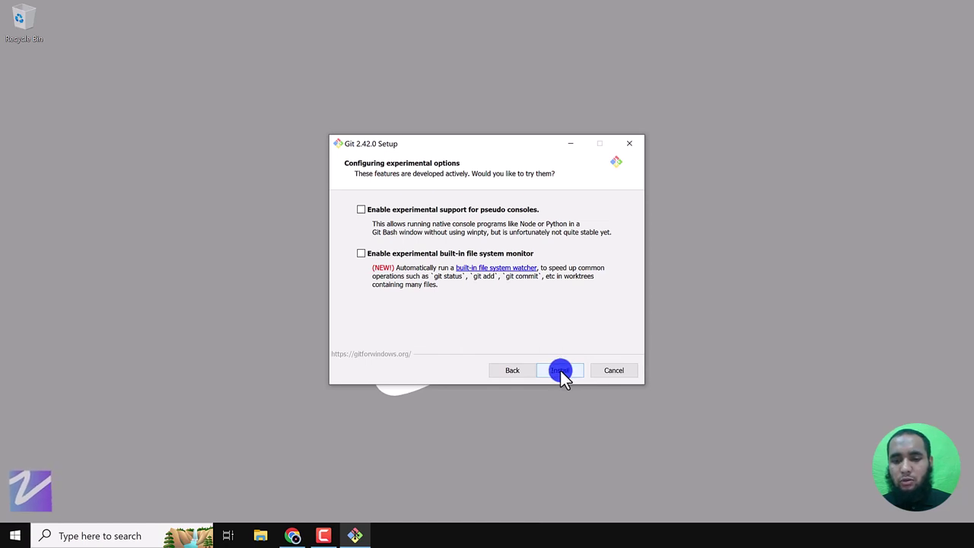
- Install Git 2.42.0 and exit the wizard with View Release Notes unchecked
click(560, 370)
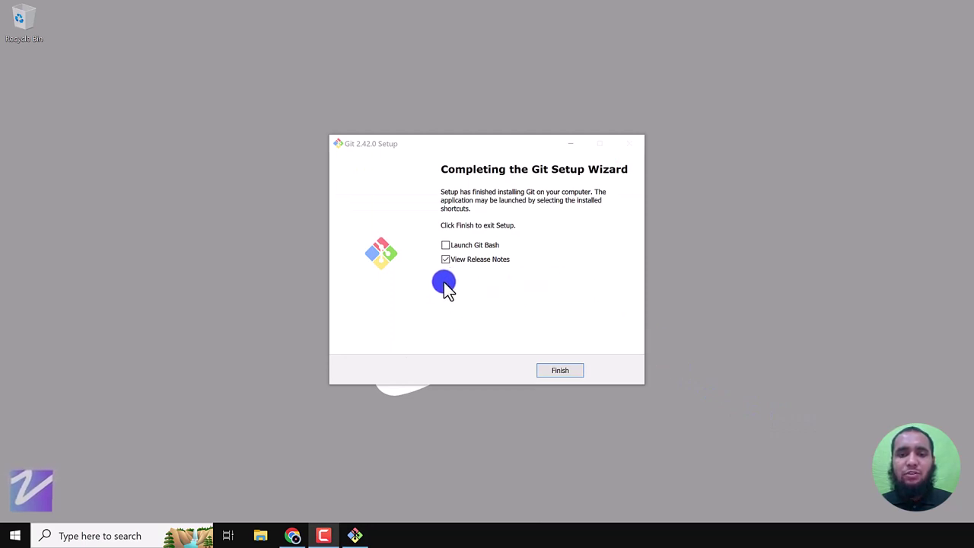
click(445, 261)
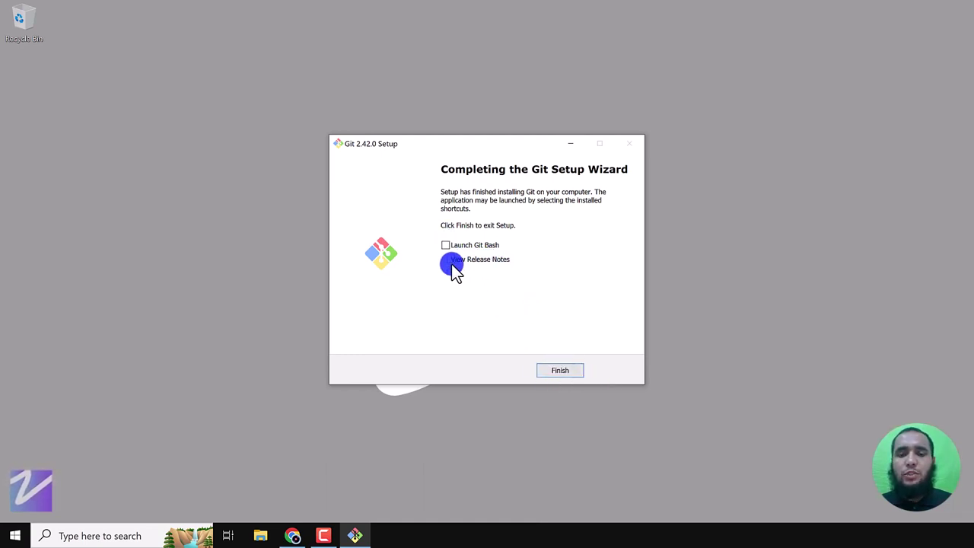
click(567, 372)
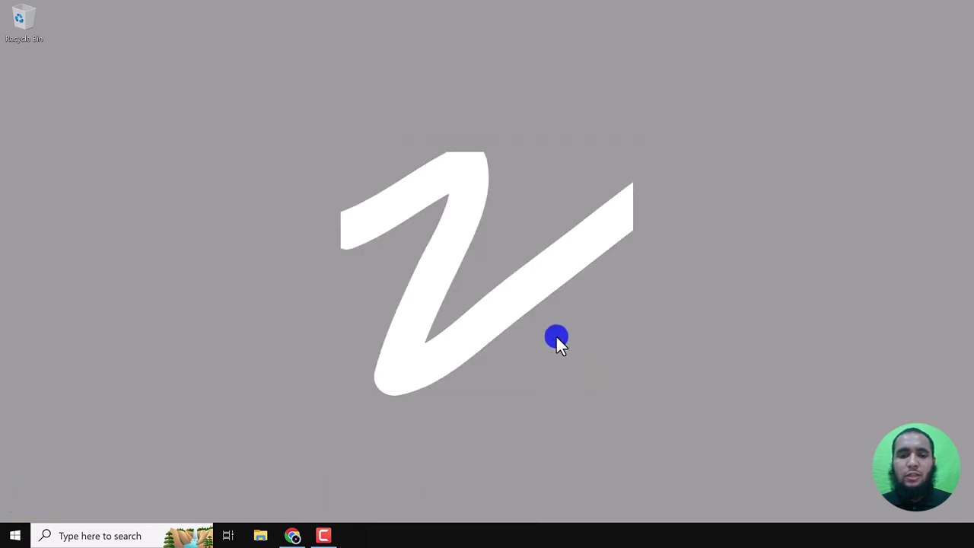
click(15, 535)
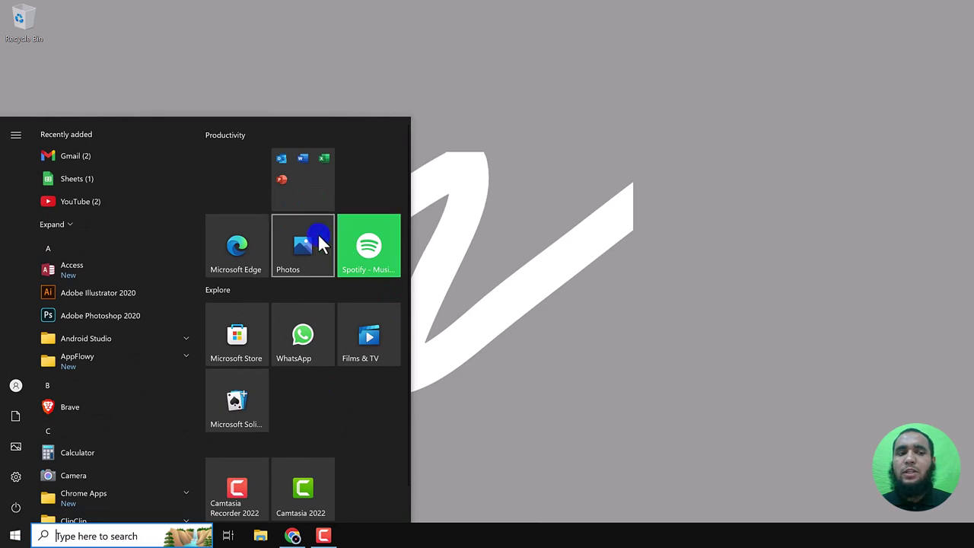
text(git)
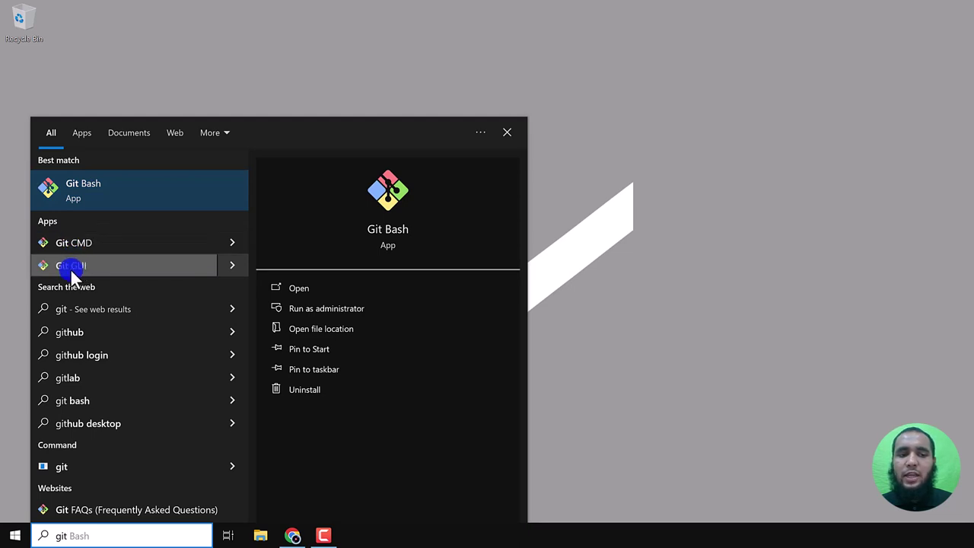
click(73, 181)
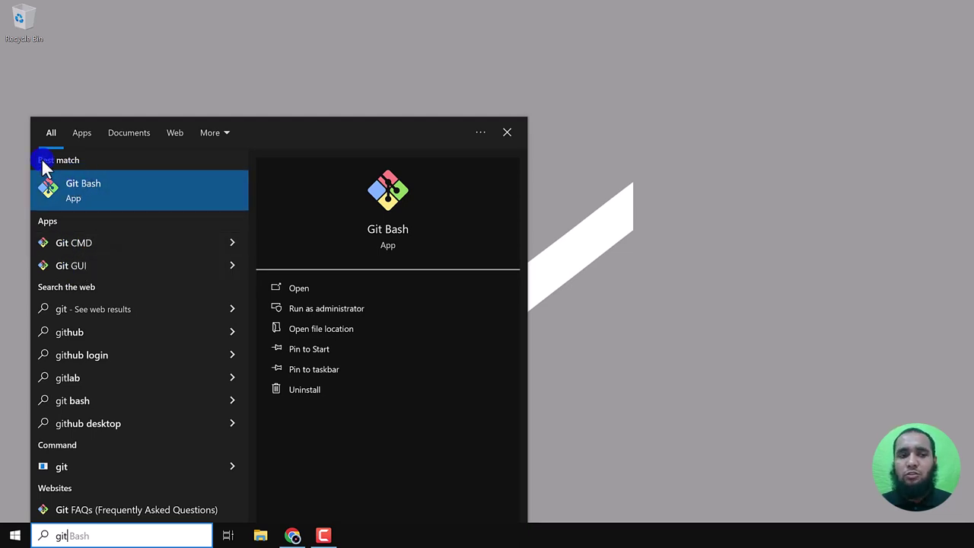
click(179, 38)
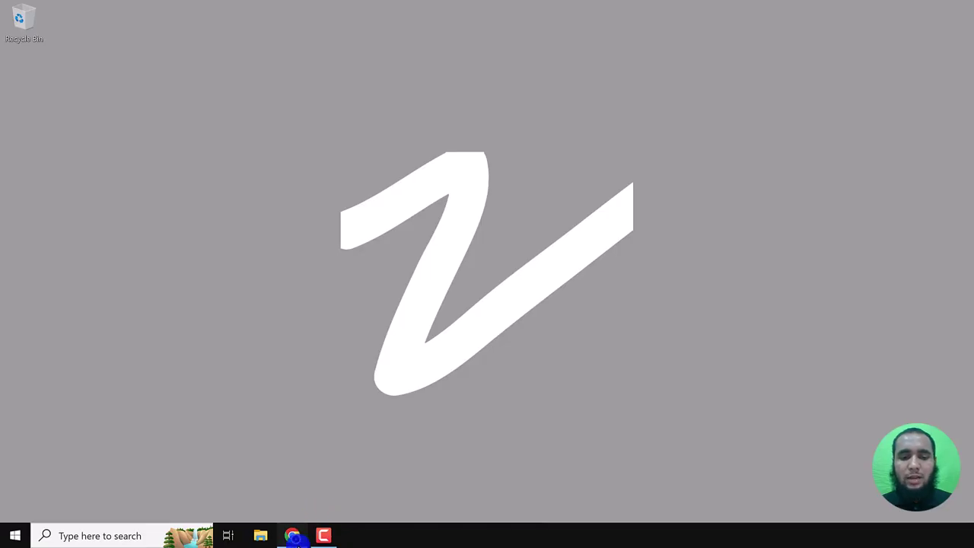
- Bring Chrome back and replace the Git download tab with a new blank tab
click(293, 536)
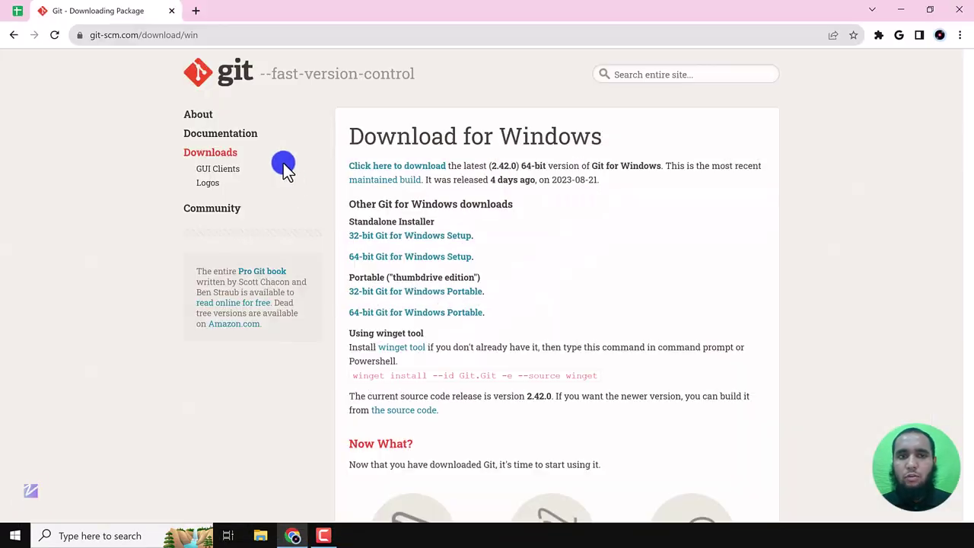
click(198, 10)
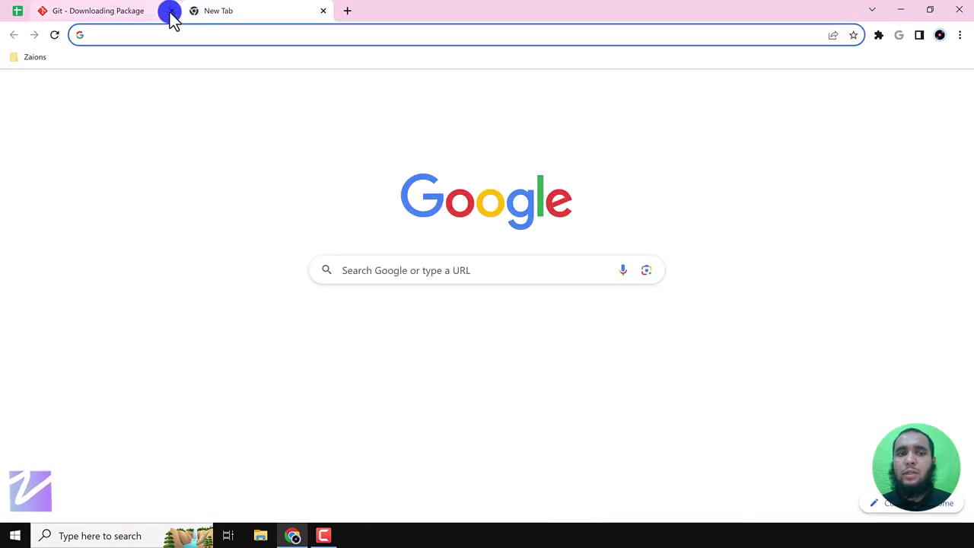
click(169, 11)
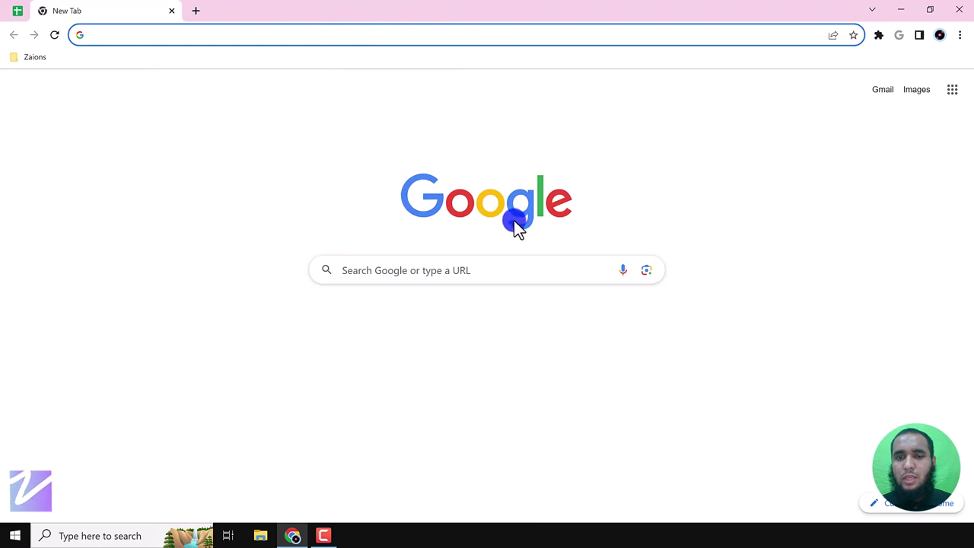
- Switch to another Chrome profile's window and go to github.com
click(940, 35)
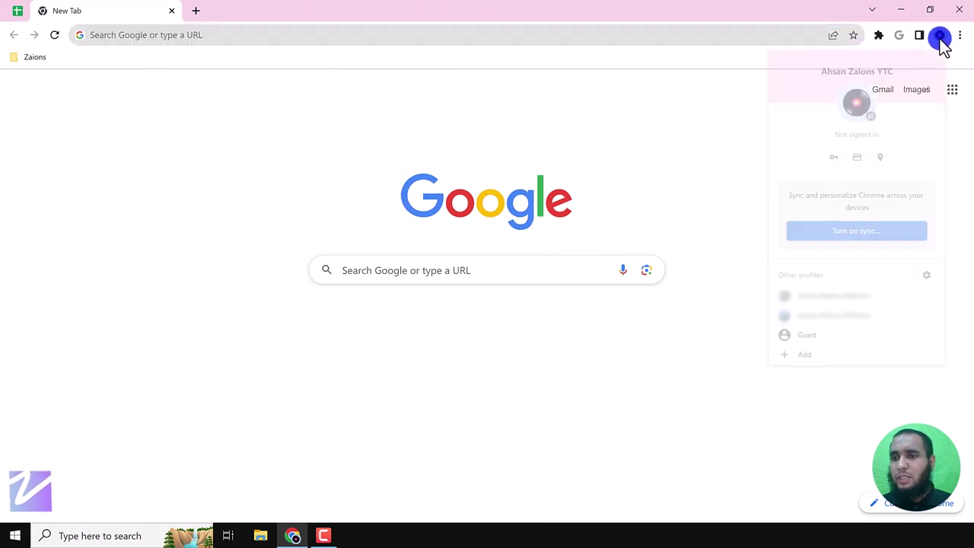
click(858, 302)
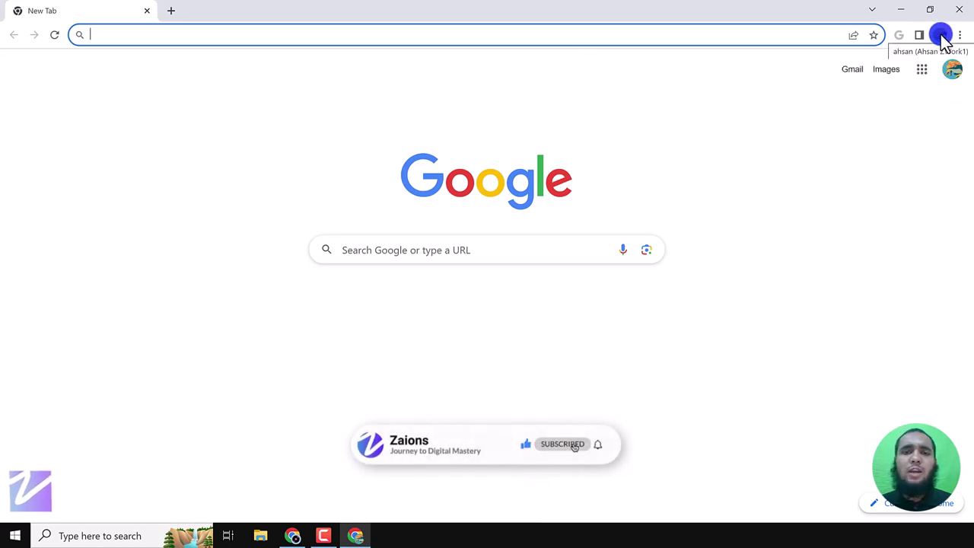
click(473, 133)
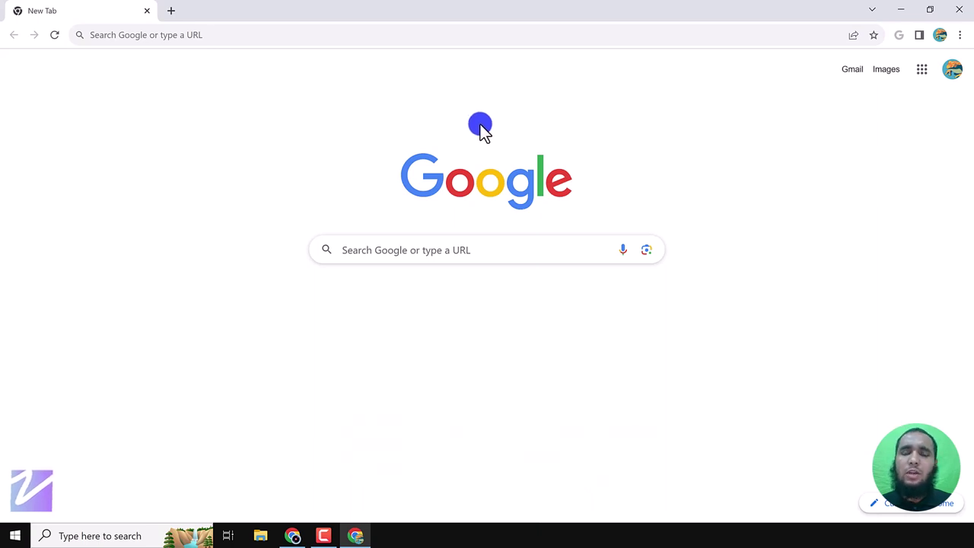
click(178, 34)
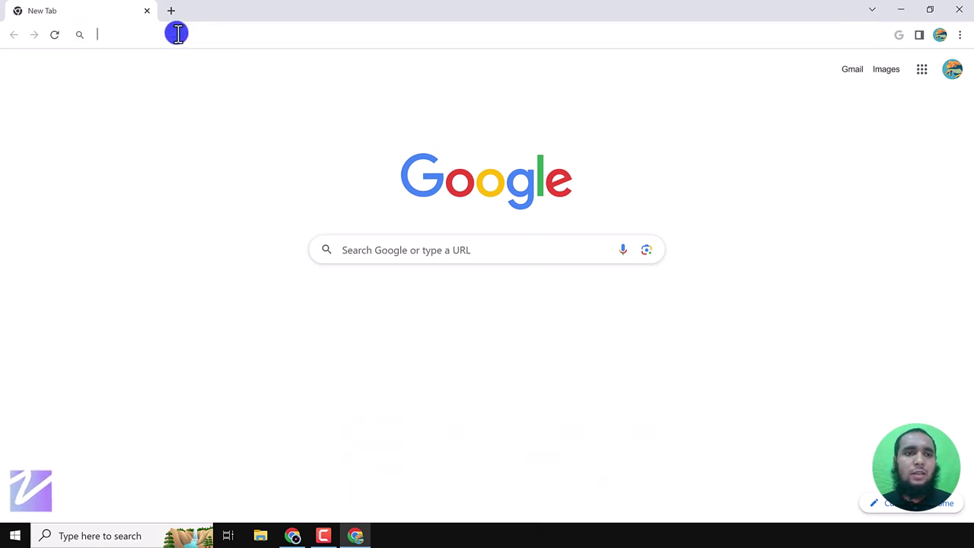
text(githu)
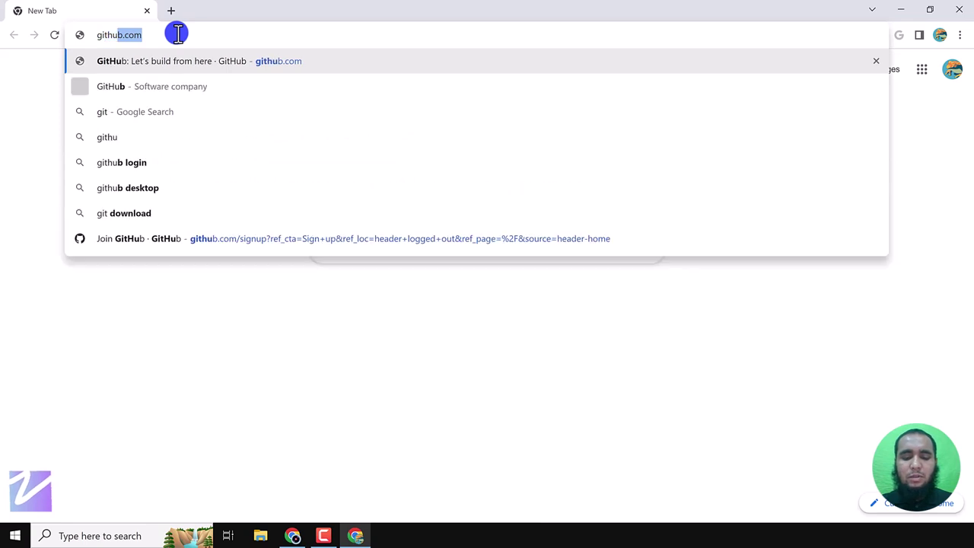
text(b.com)
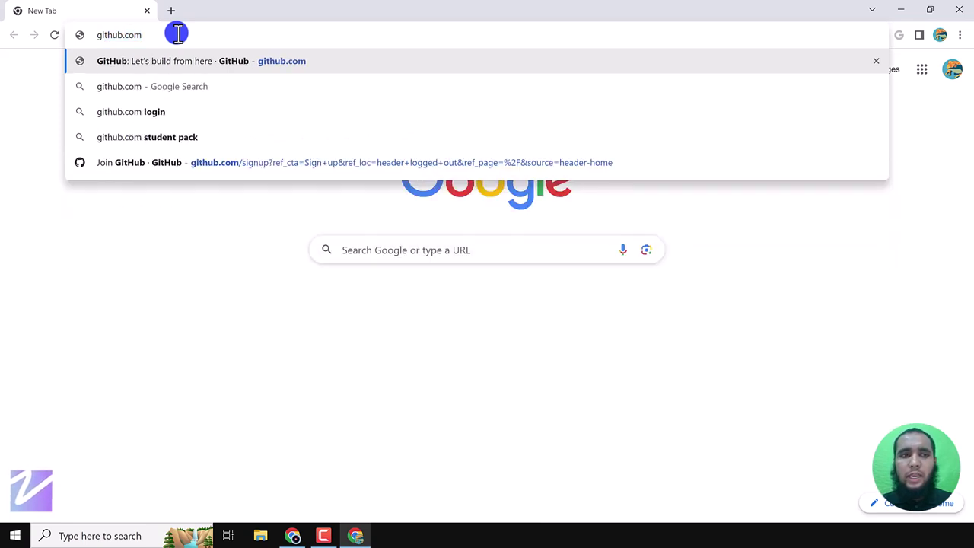
key(Return)
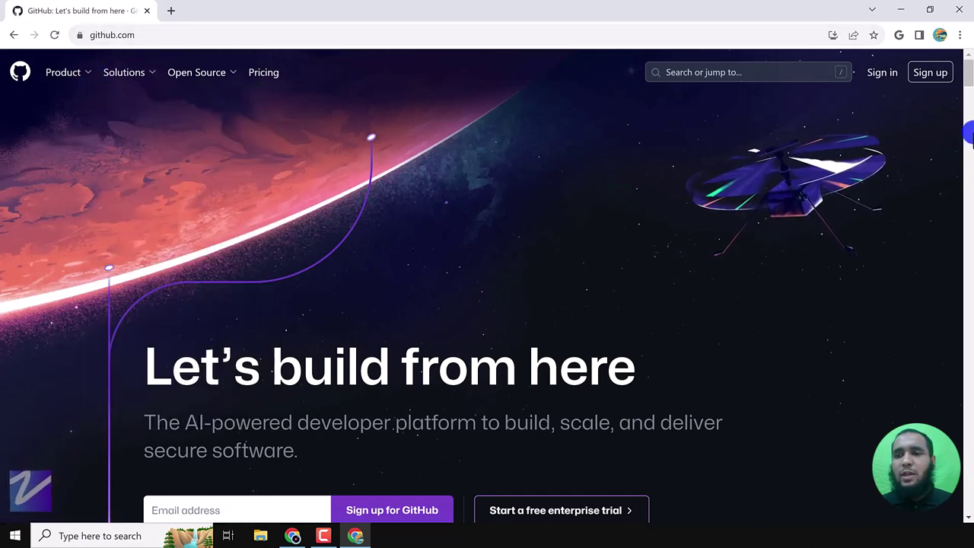
- Start a GitHub sign-up with a Gmail address and a strong password, reaching the username step
click(930, 76)
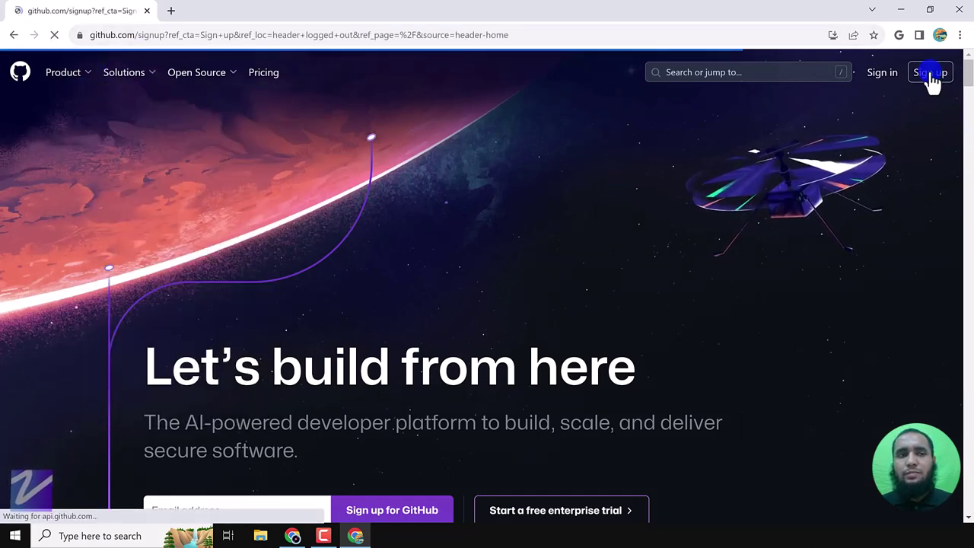
click(429, 172)
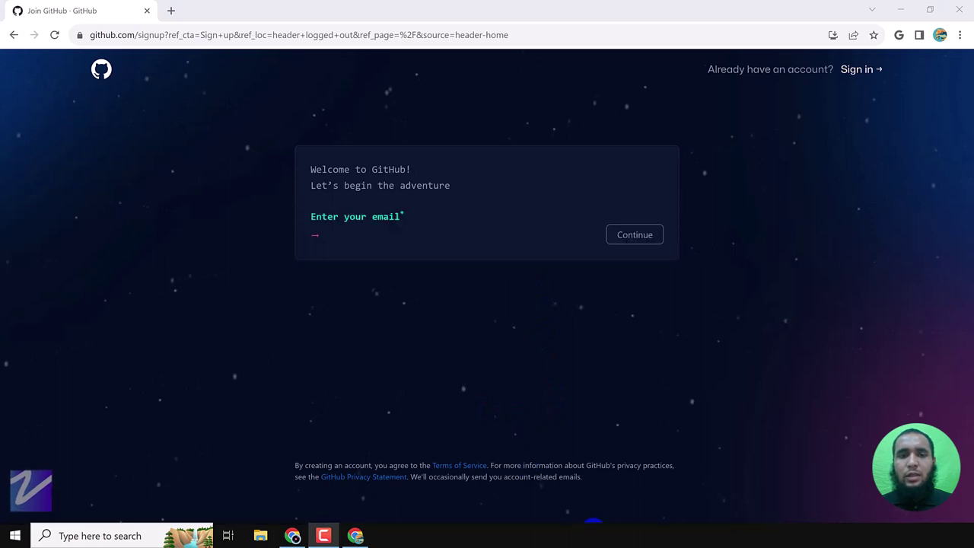
click(355, 242)
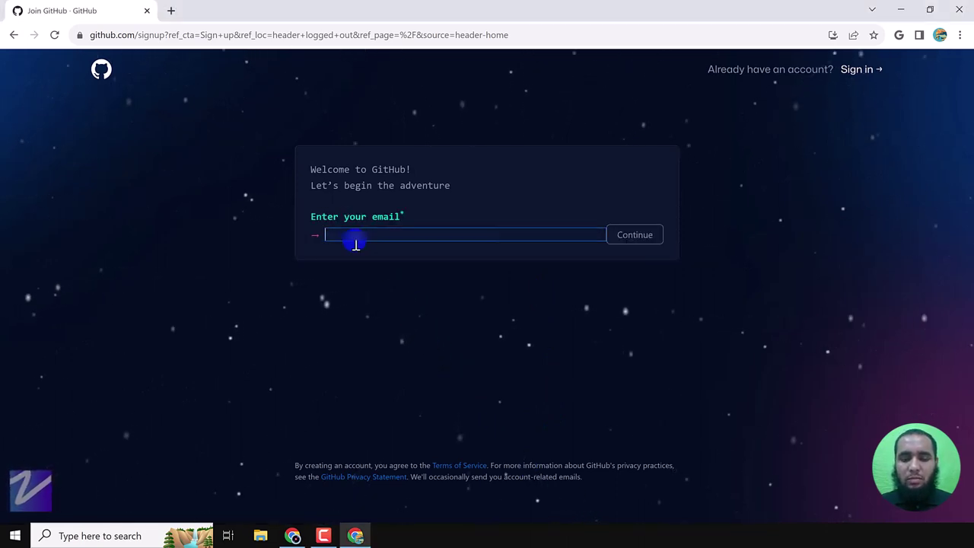
text(...)
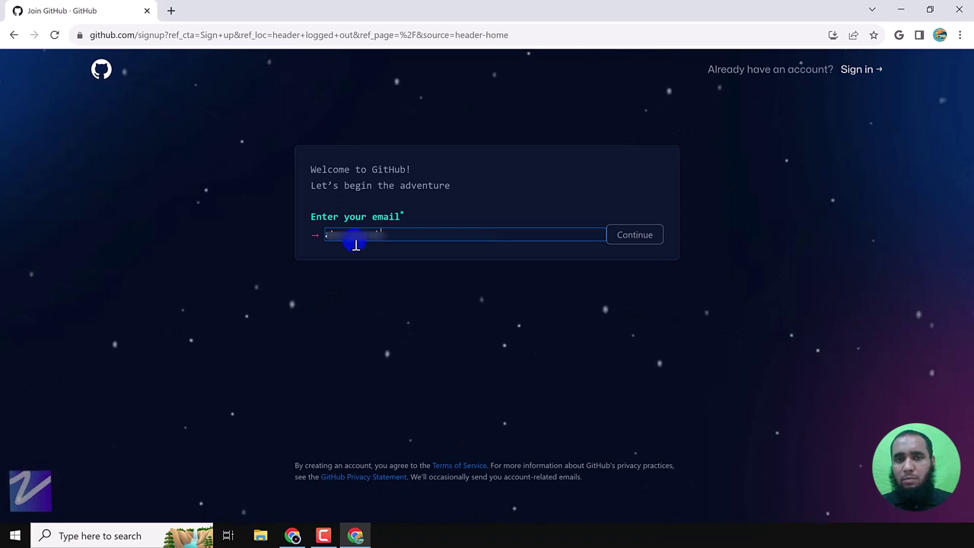
text(@gmail)
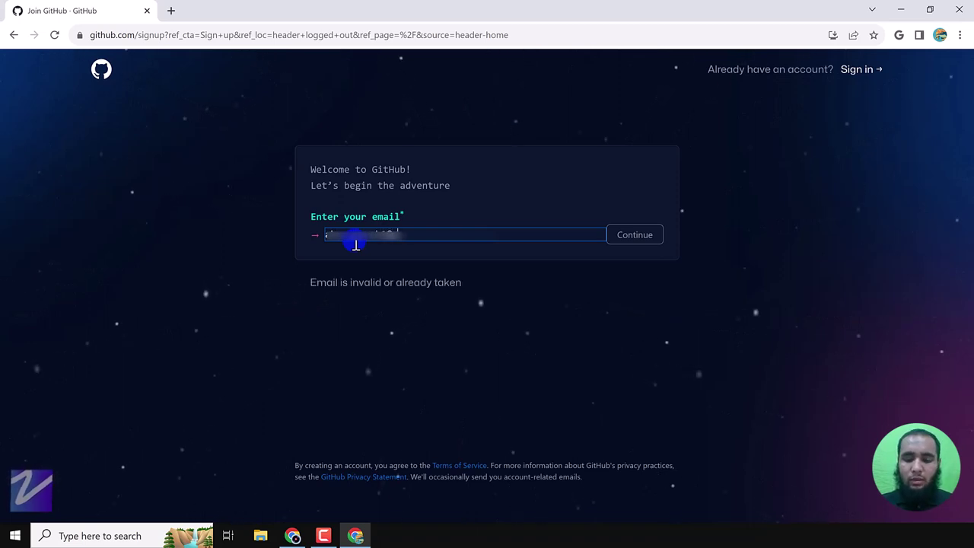
text(.com)
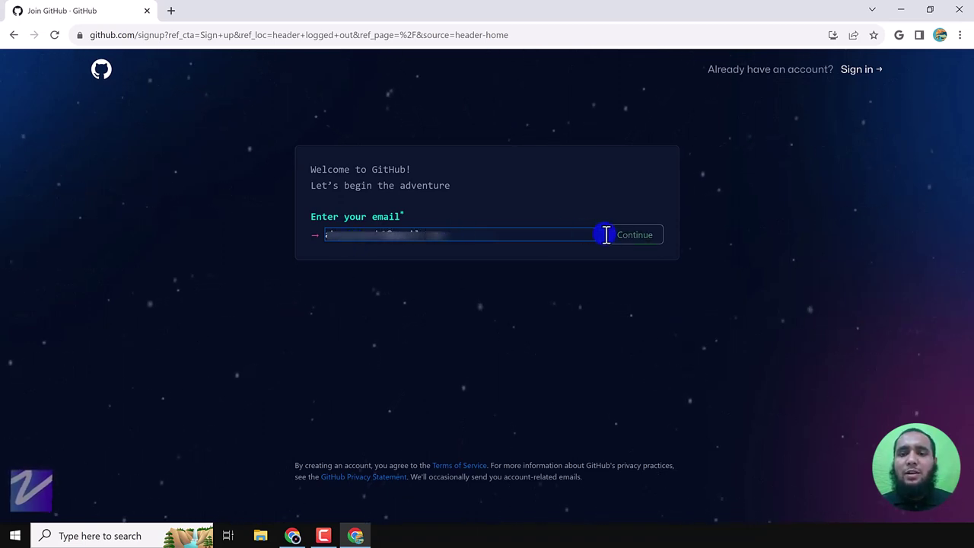
click(642, 237)
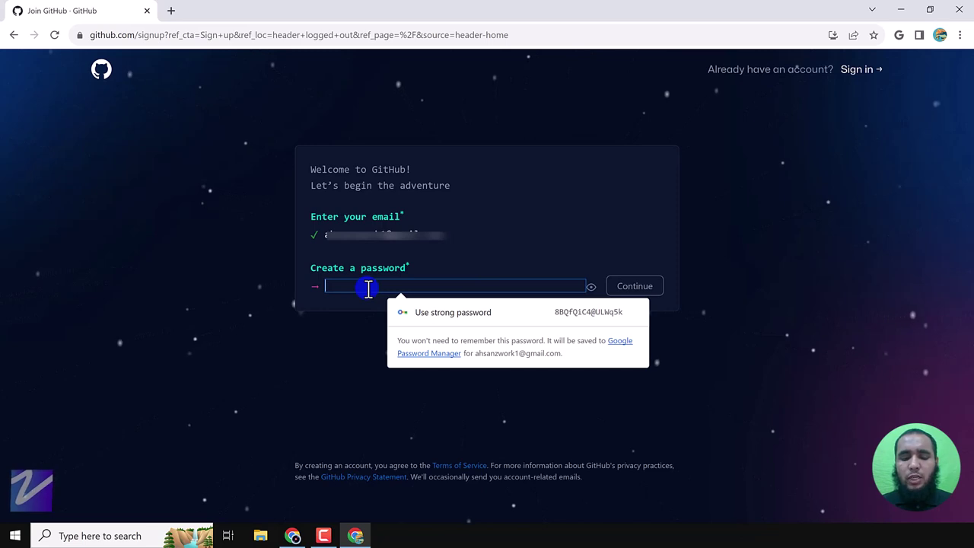
text(••••••••)
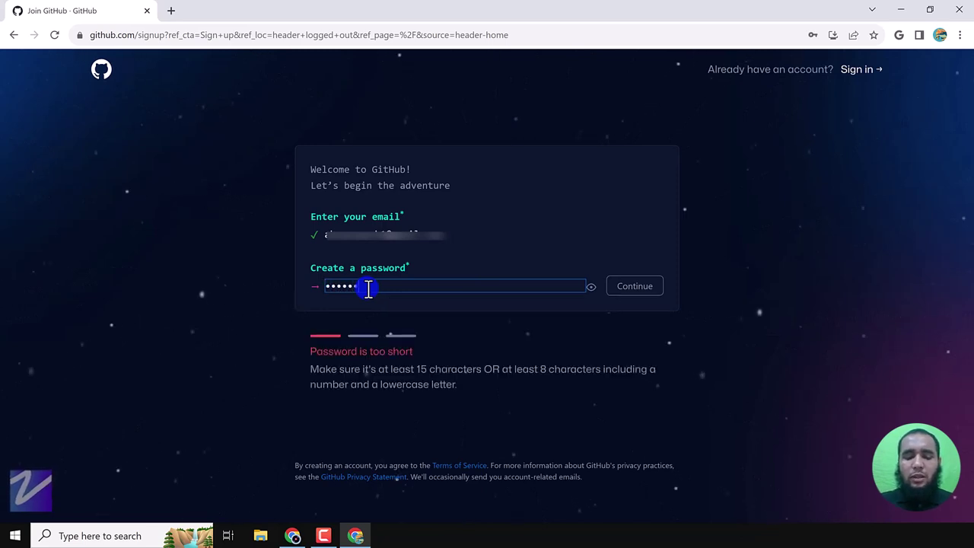
text(••••••••)
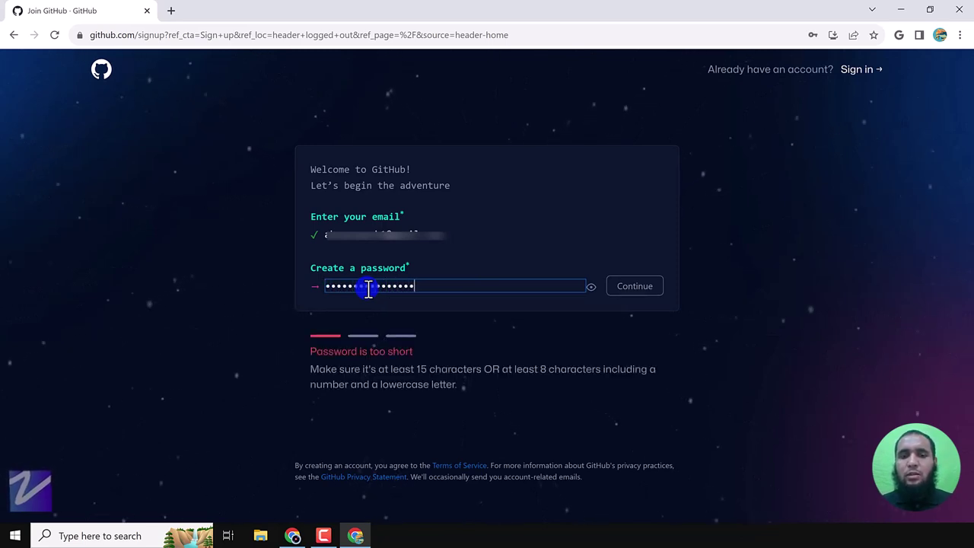
click(639, 286)
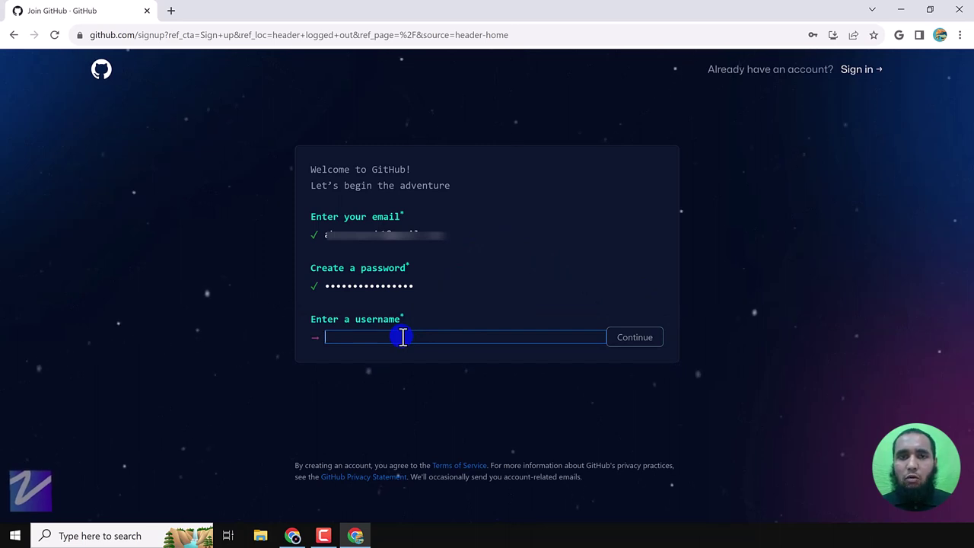
click(170, 11)
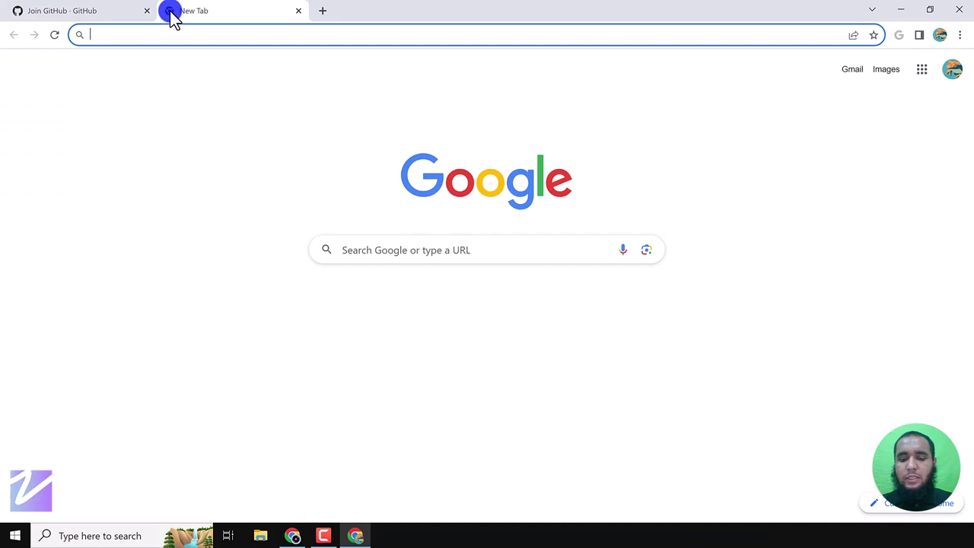
- Load an existing developer's GitHub profile in the new tab and select its username in the address
text(gith)
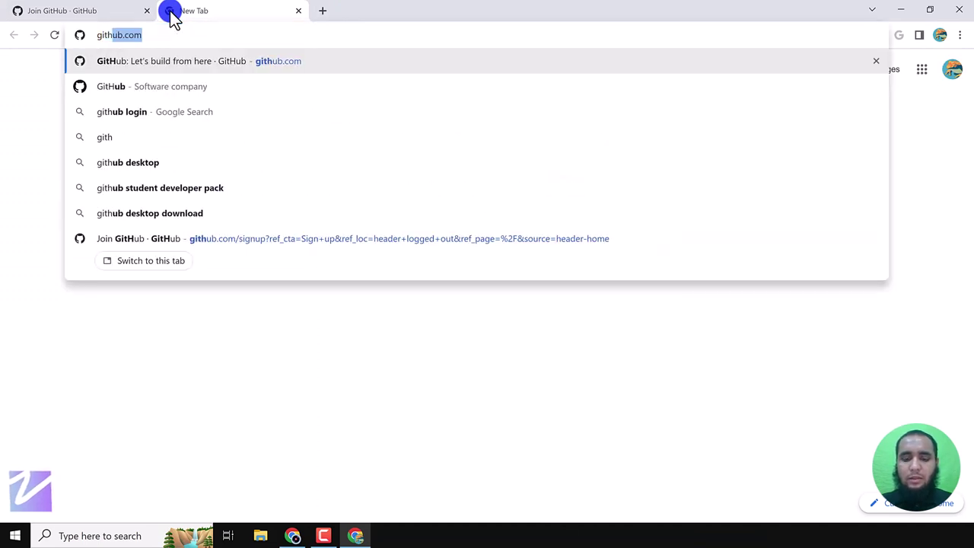
text(ub.com)
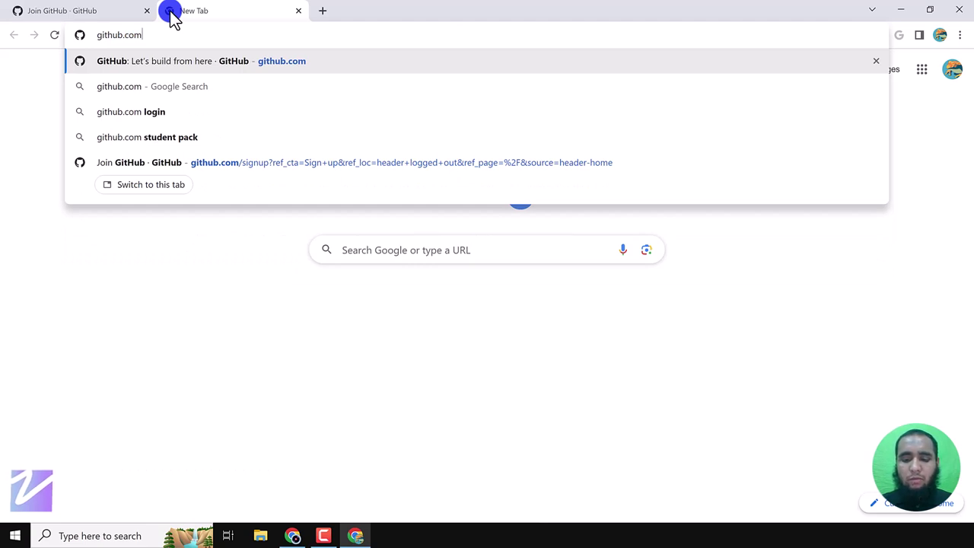
text(/aoneahsan)
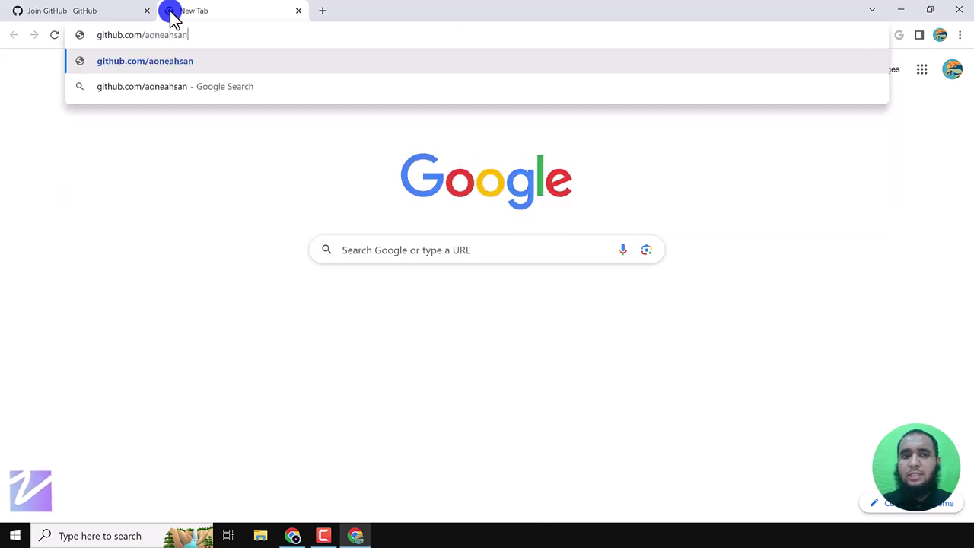
key(Return)
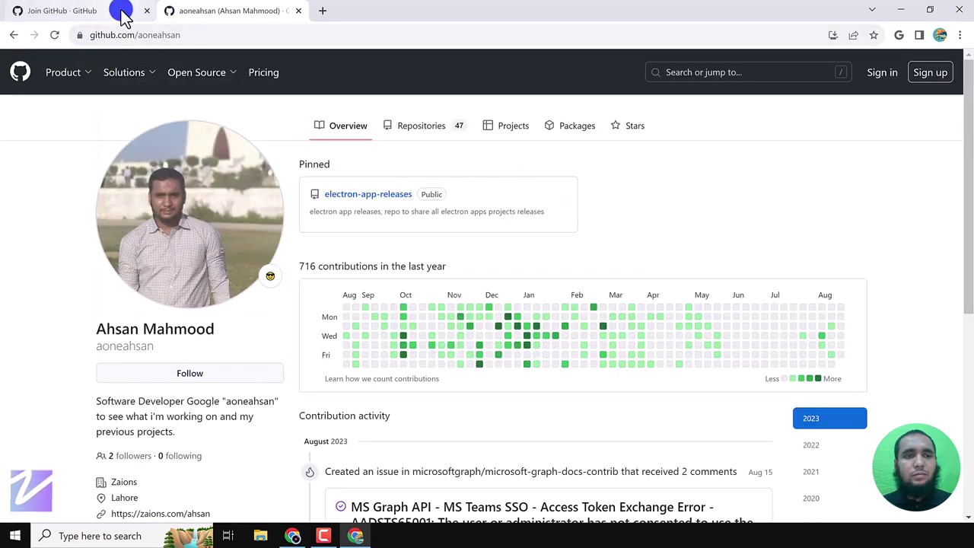
click(156, 38)
double_click(169, 37)
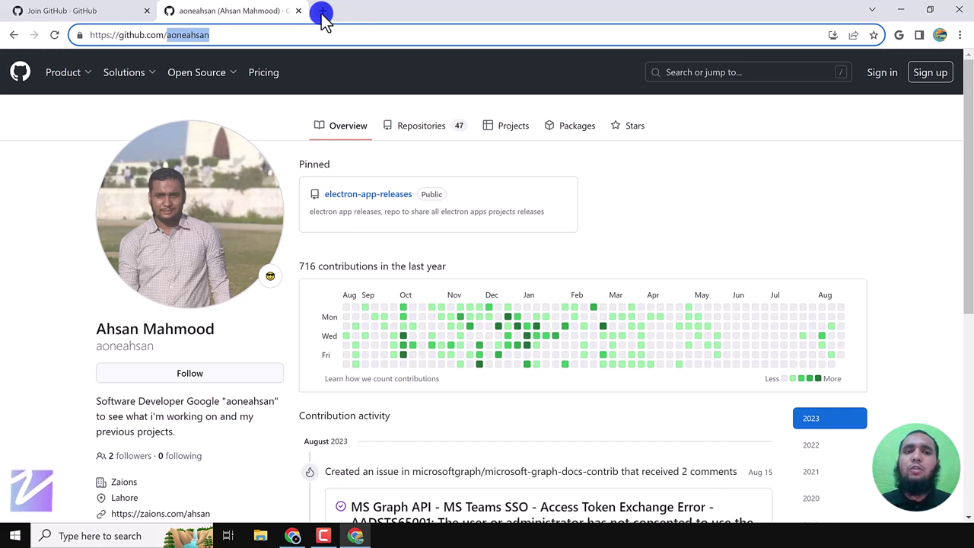
click(322, 13)
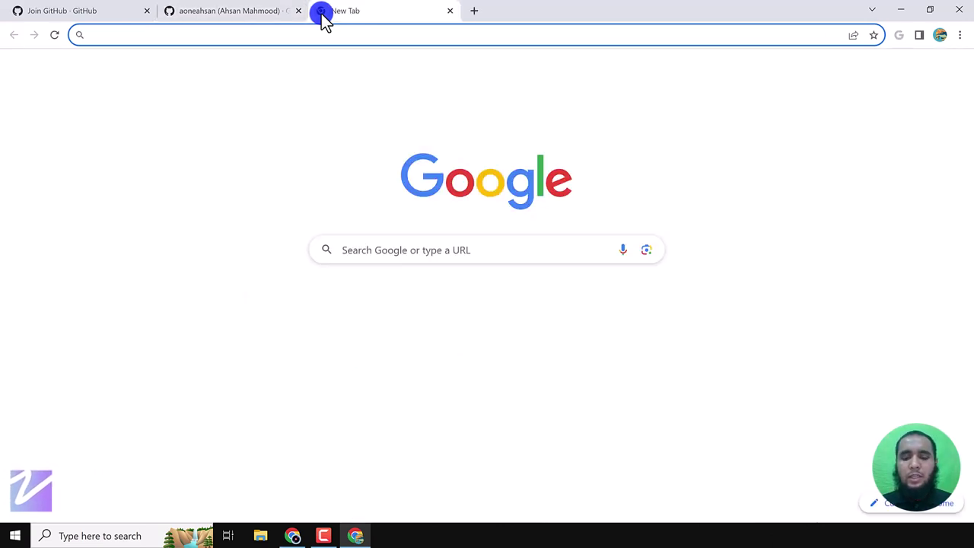
text(aoneahsan)
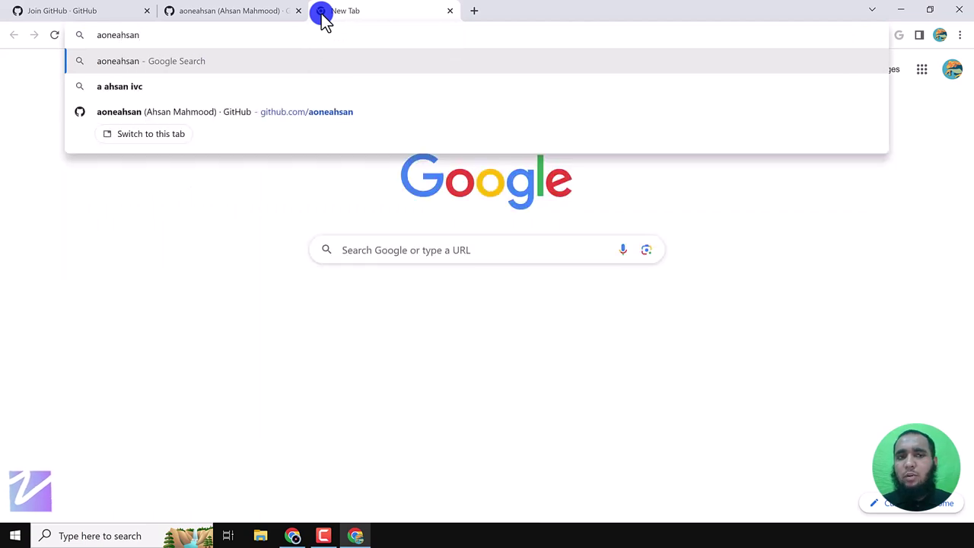
key(Return)
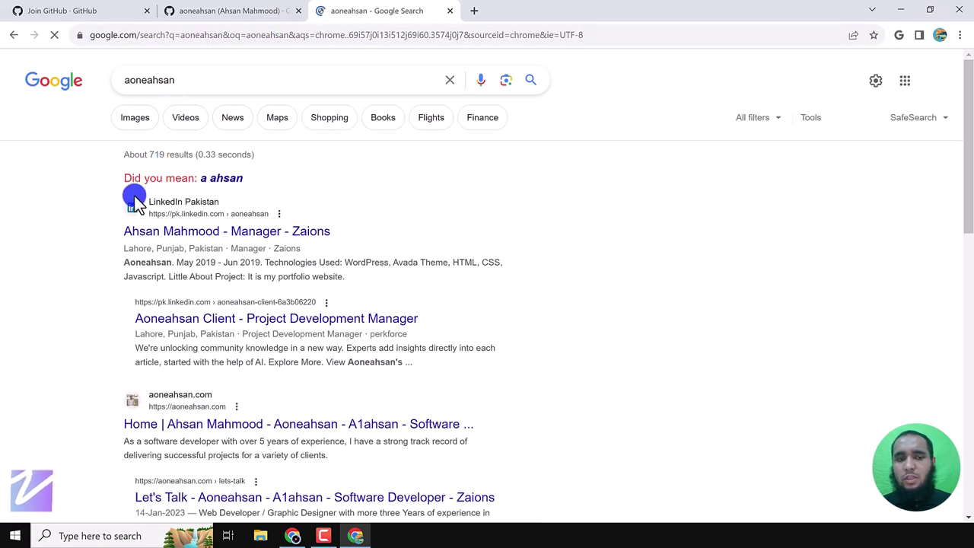
scroll(135, 202, down, 4)
scroll(82, 203, down, 6)
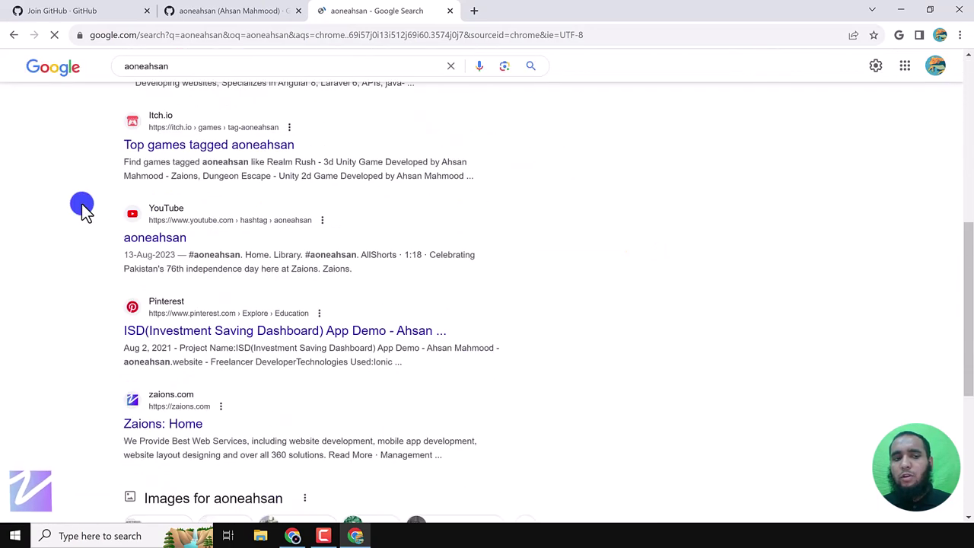
scroll(82, 206, down, 1)
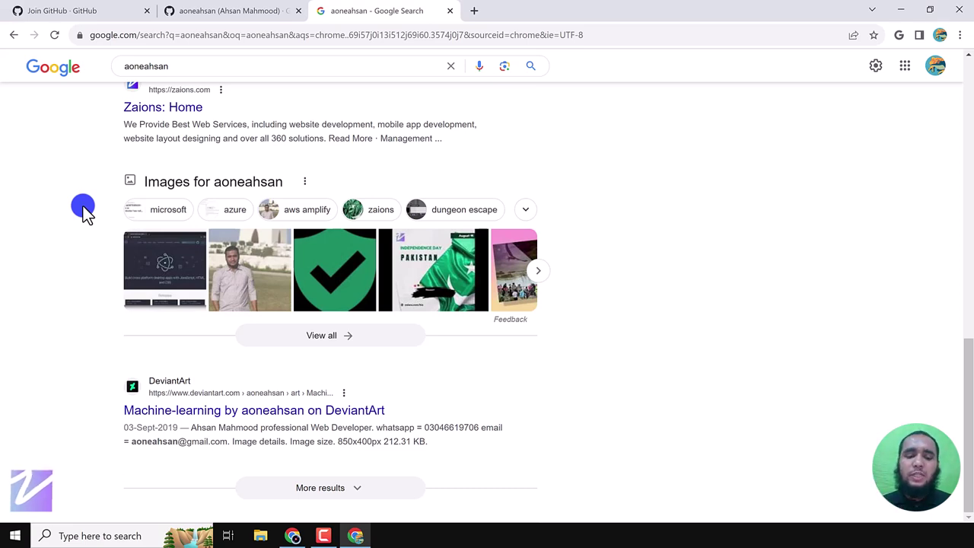
scroll(743, 327, up, 9)
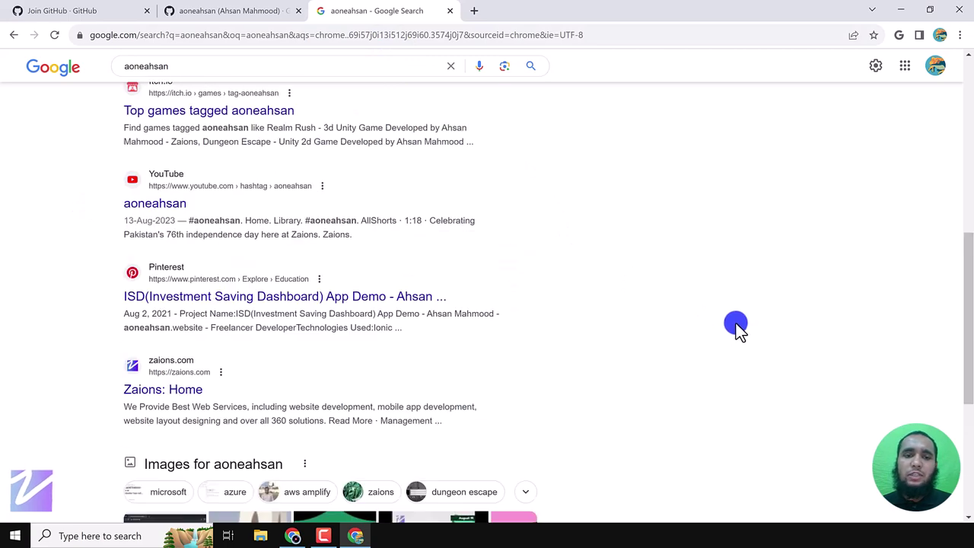
scroll(735, 323, up, 2)
key(ctrl+w)
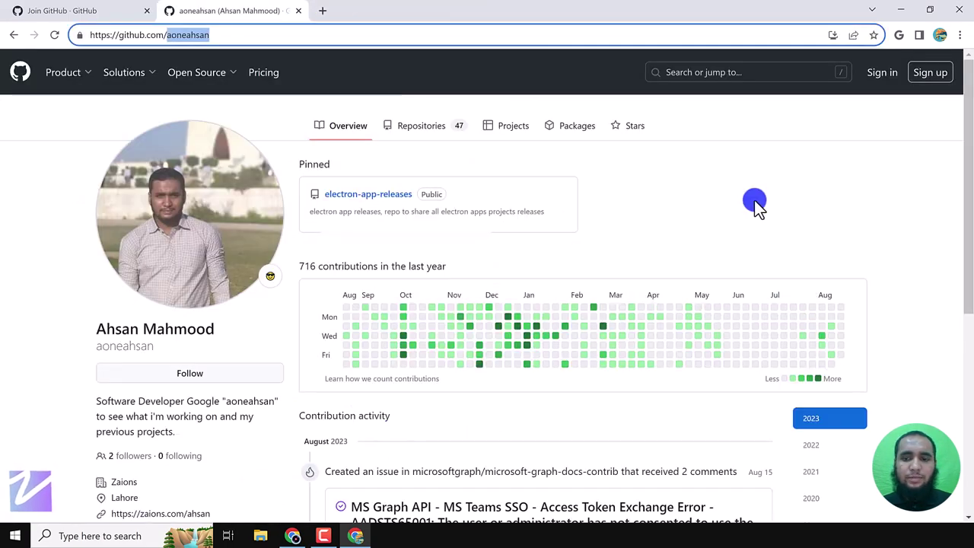
- Return to GitHub signup and enter the available username ahsanzwork1
key(ctrl+w)
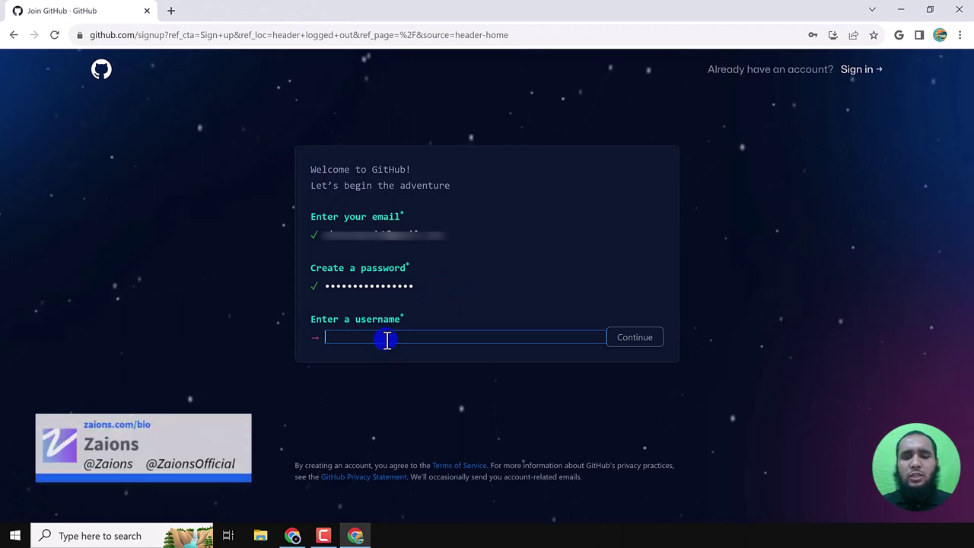
text(ahsan)
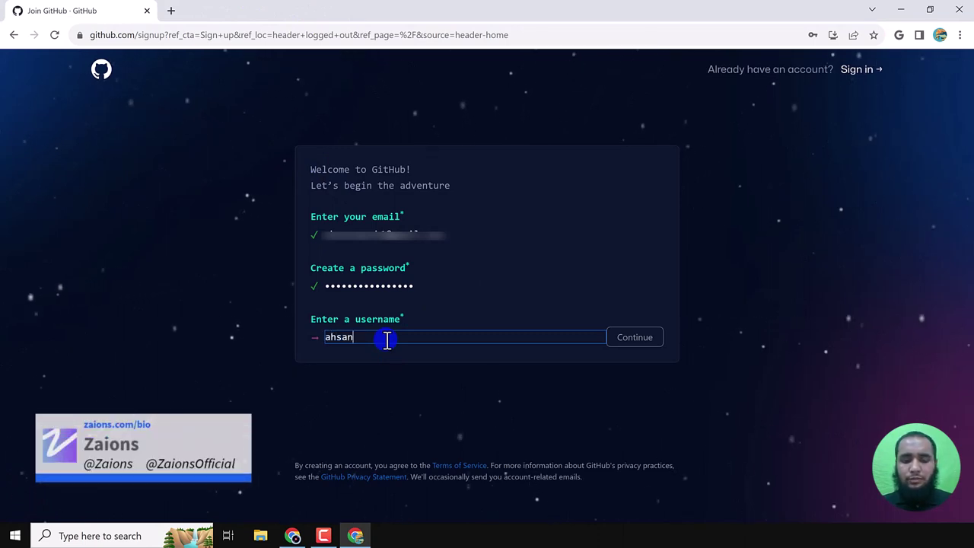
text(zwork1)
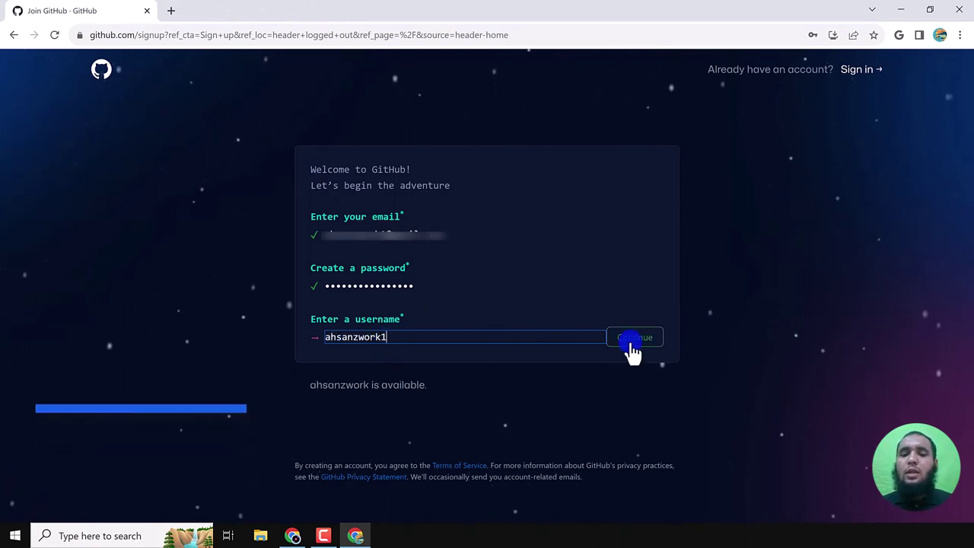
click(633, 344)
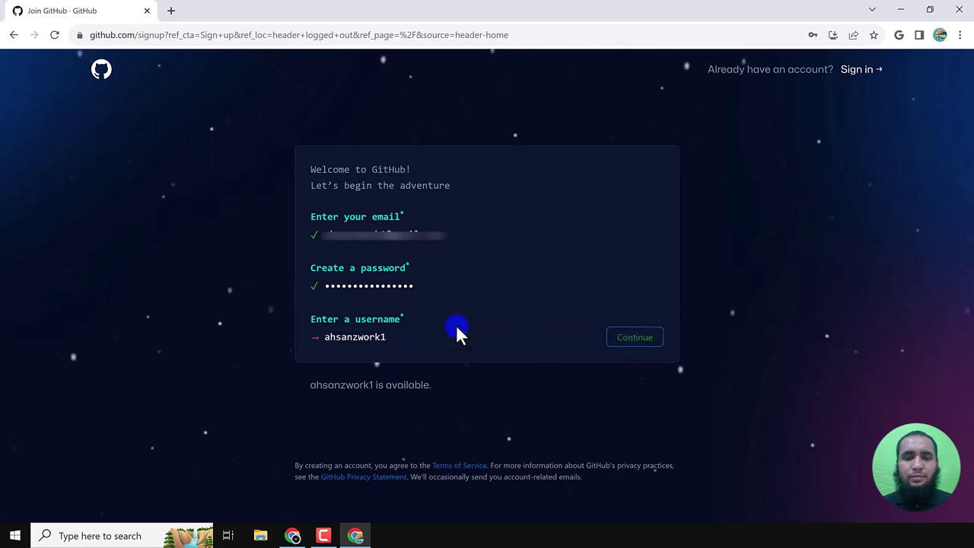
key(Return)
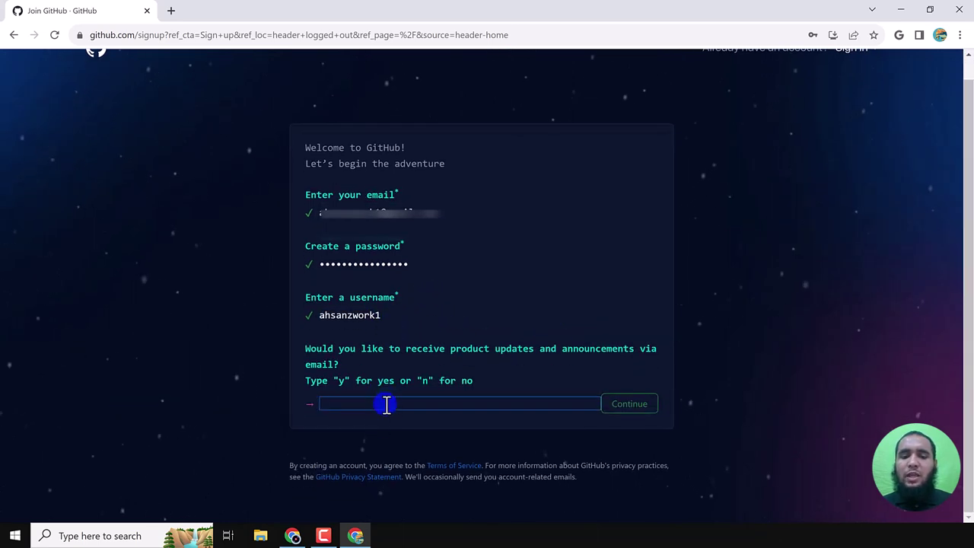
- Answer n to product update emails, pass the verification puzzle, and create the account
text(n)
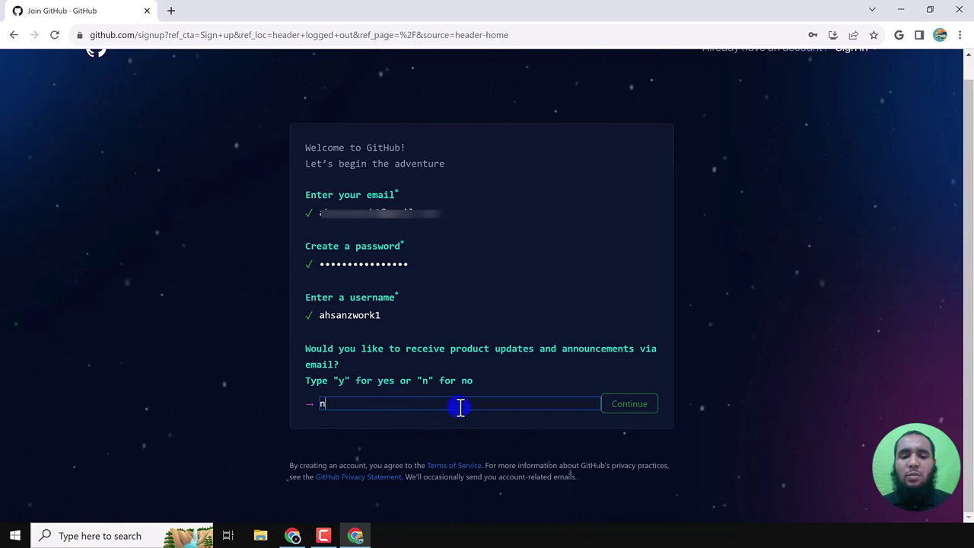
click(650, 405)
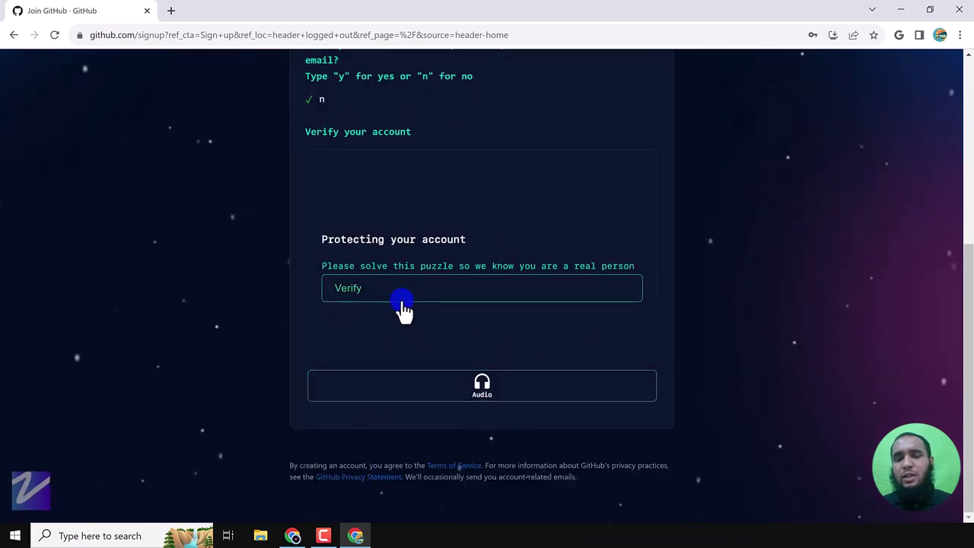
click(407, 302)
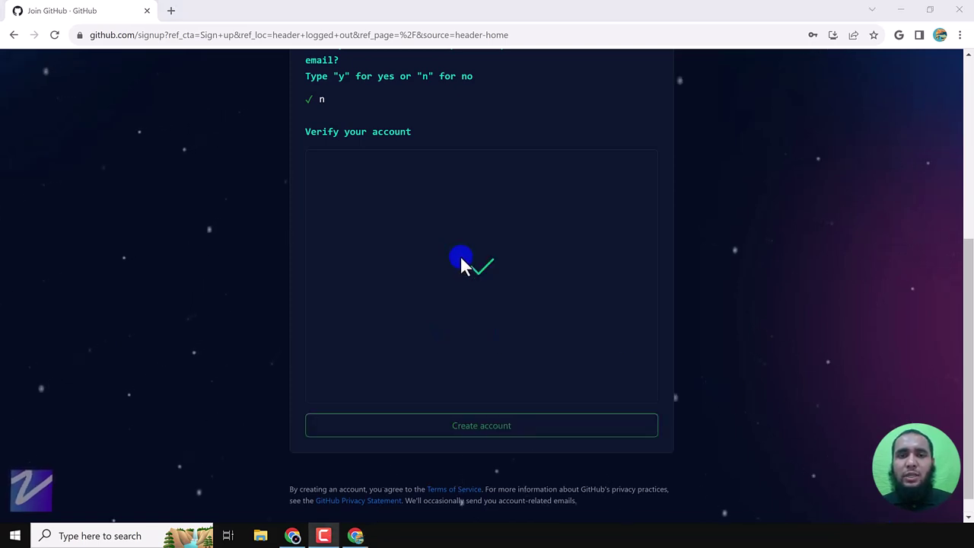
click(473, 432)
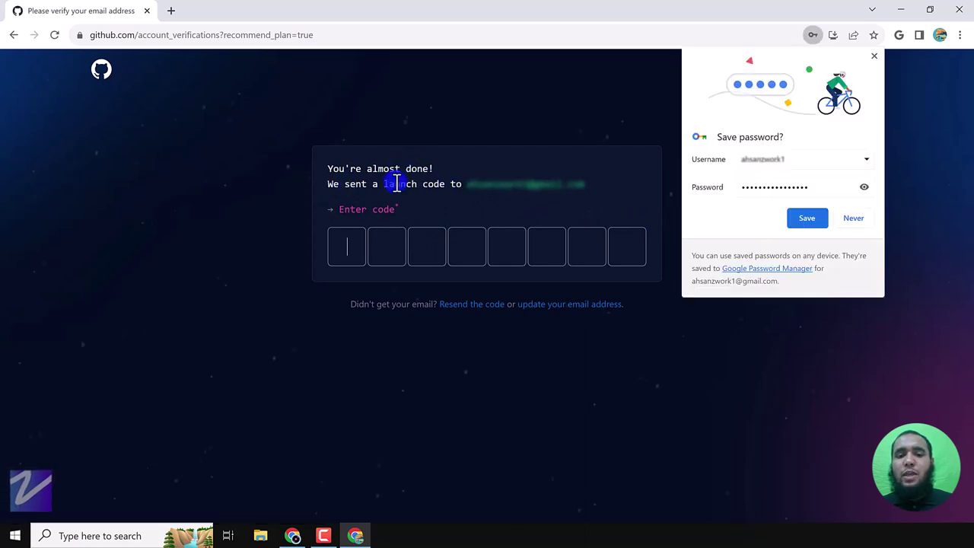
- Save the new account's password in Chrome, dismiss the tip, and ready the first launch-code box
click(815, 227)
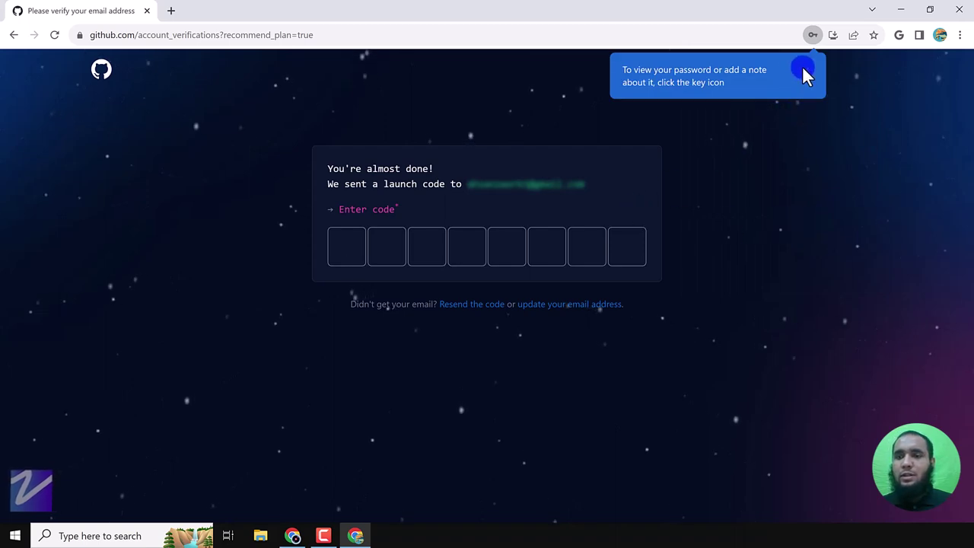
click(806, 70)
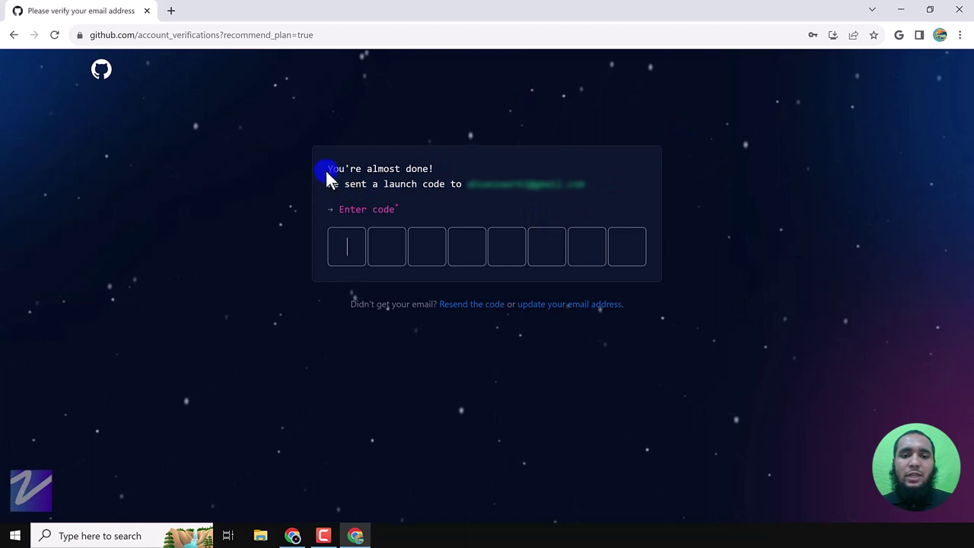
drag(432, 187, 624, 191)
click(503, 207)
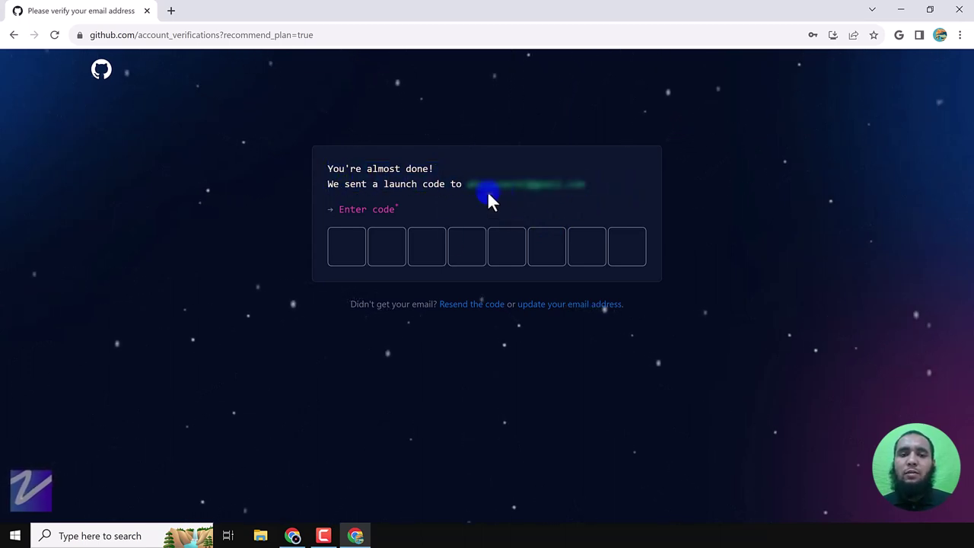
click(345, 256)
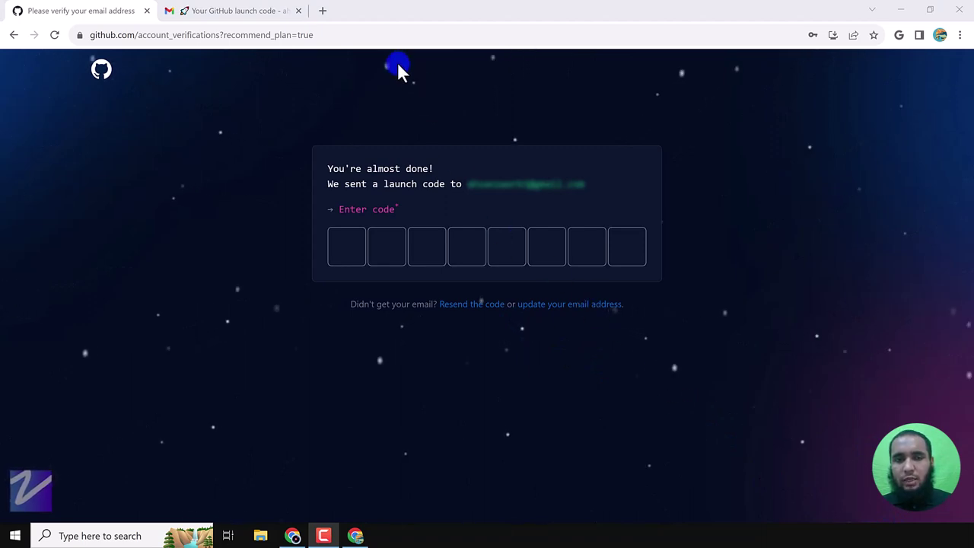
- Copy the launch code from the GitHub email in Gmail and return to the verification tab
click(209, 11)
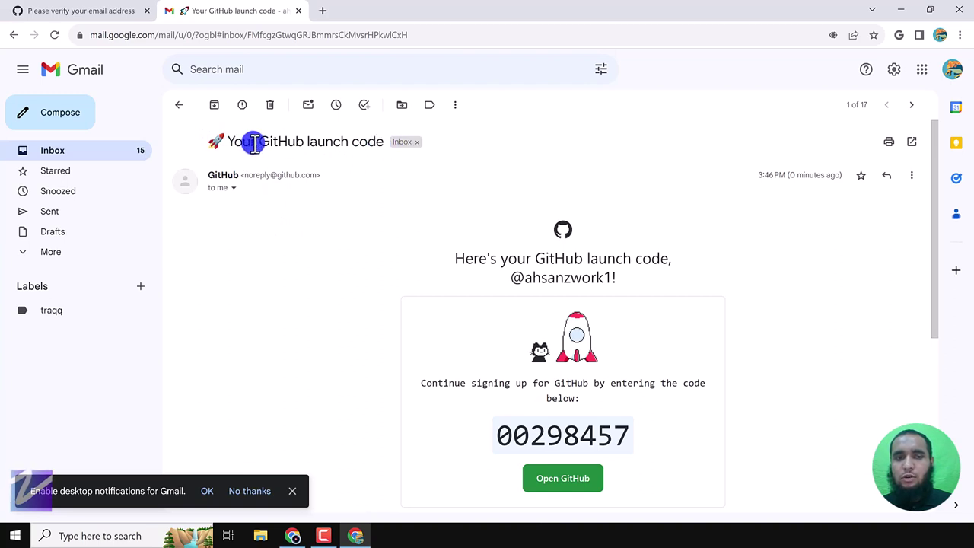
double_click(558, 440)
key(ctrl+c)
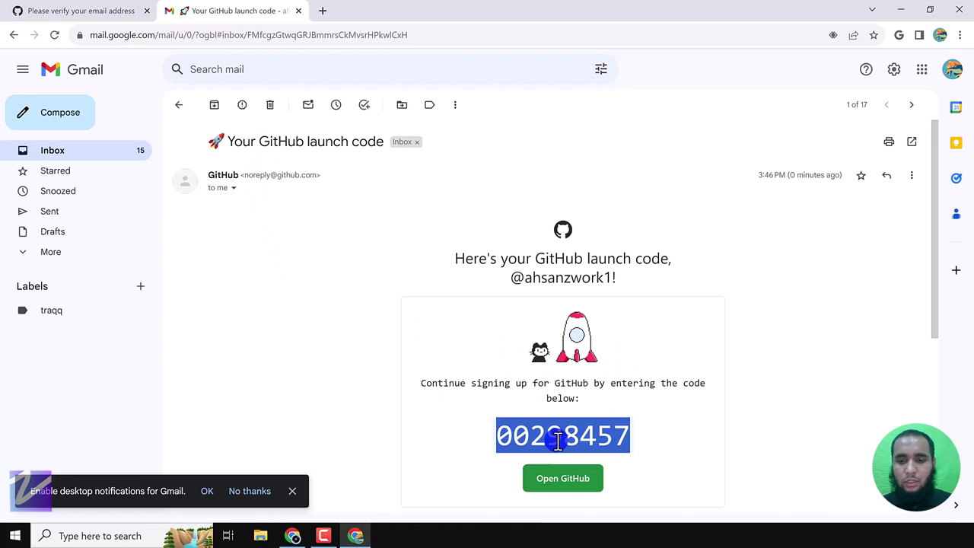
click(95, 11)
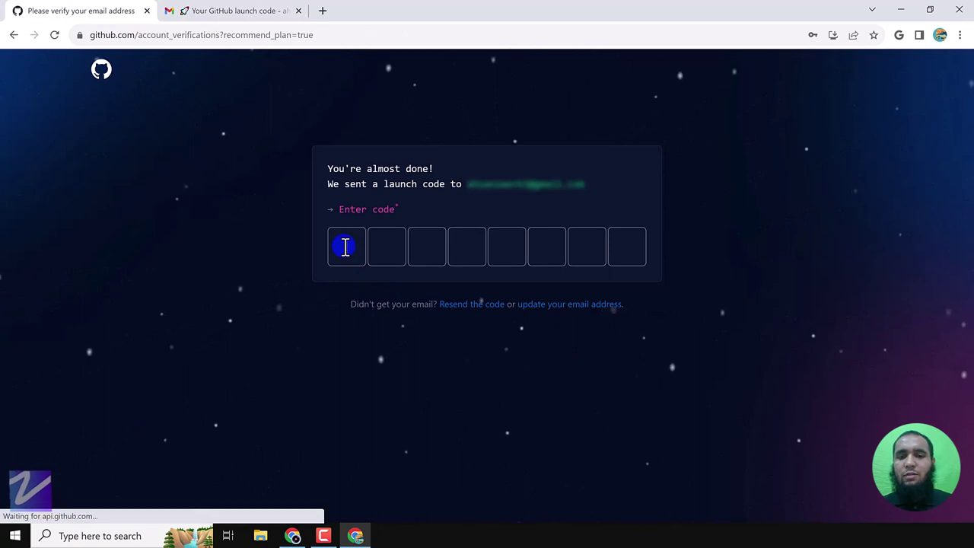
- Paste the launch code, then answer Just me for team size and N/A for student or teacher
click(346, 246)
key(ctrl+v)
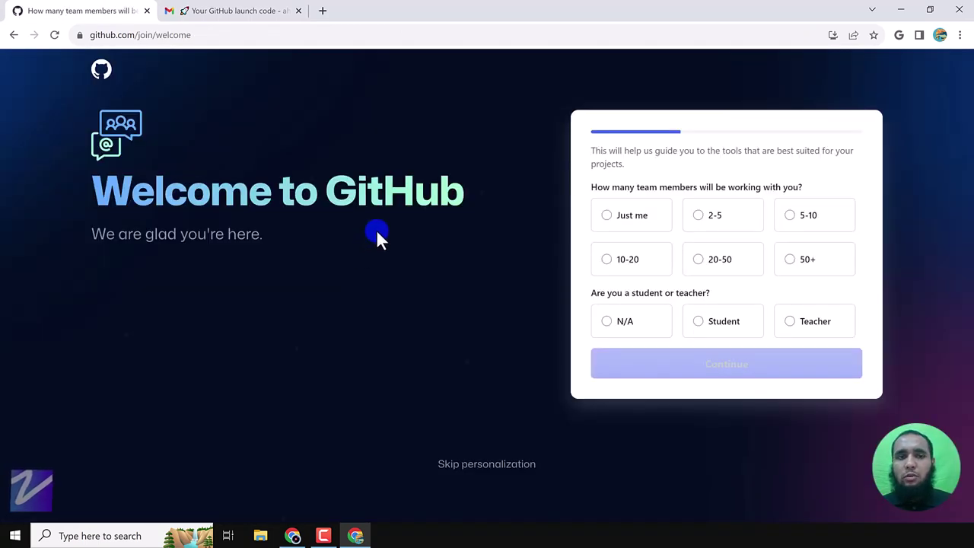
click(634, 222)
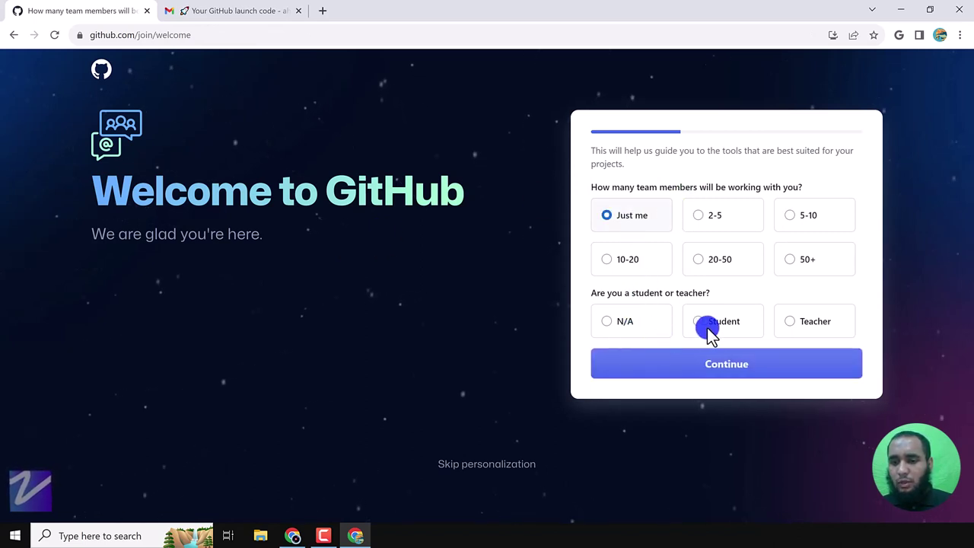
click(626, 325)
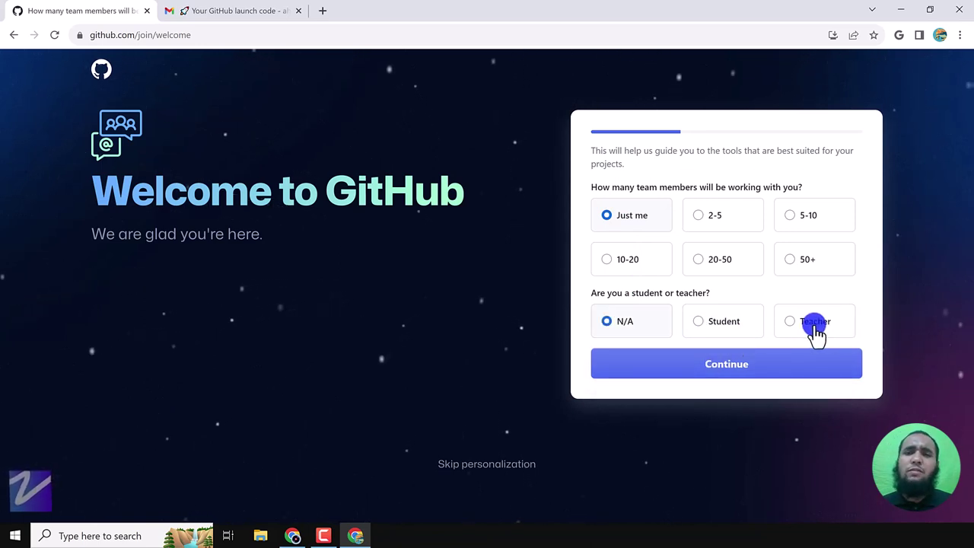
click(755, 383)
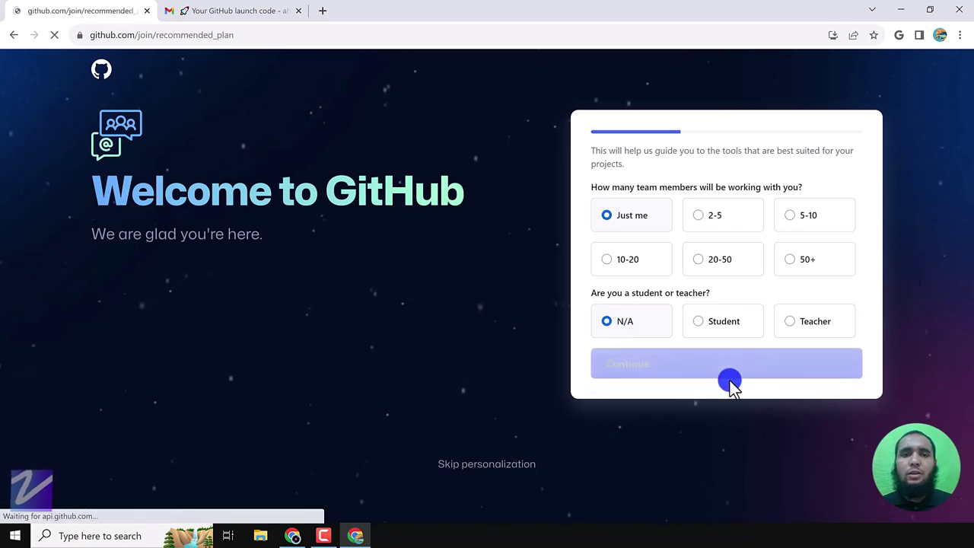
- Skip past the features question and scroll through the recommended plan page
scroll(668, 370, down, 5)
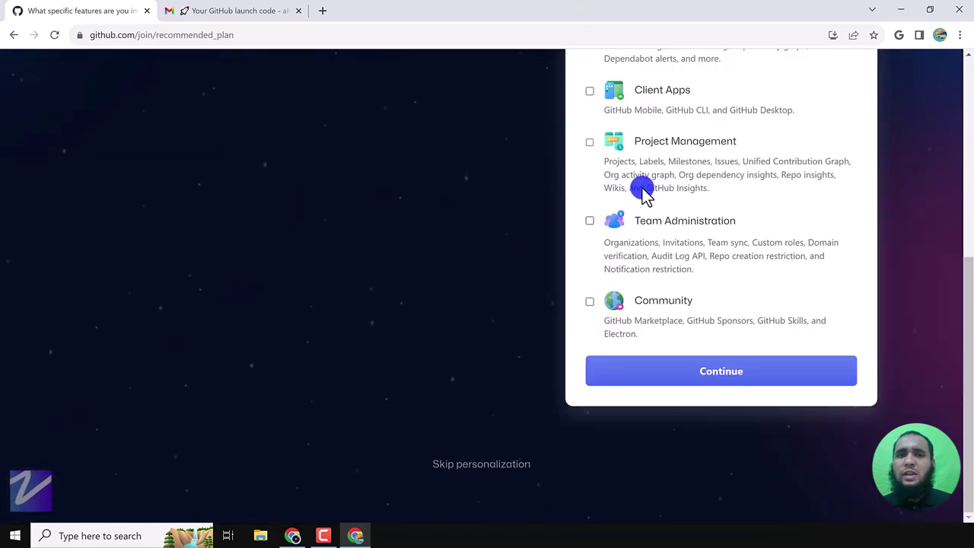
click(724, 380)
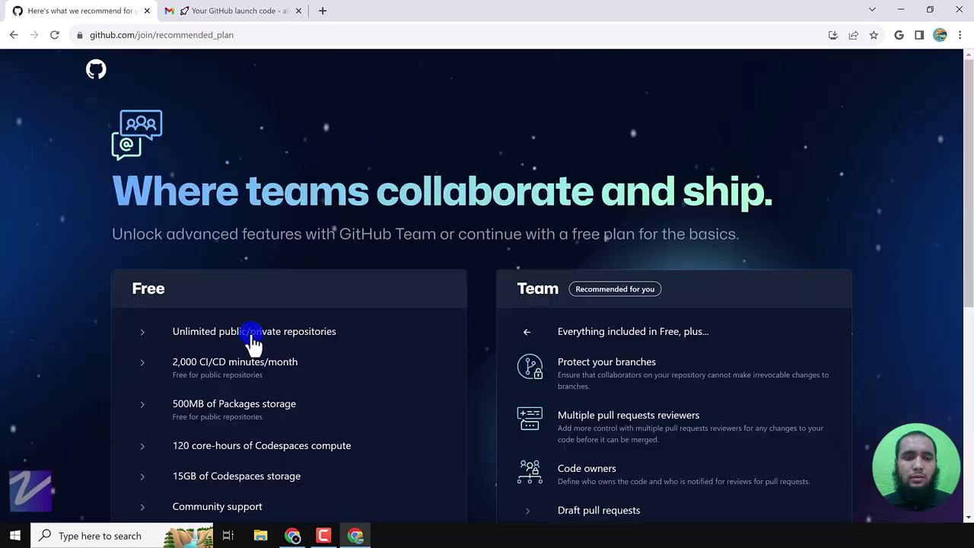
scroll(243, 332, down, 4)
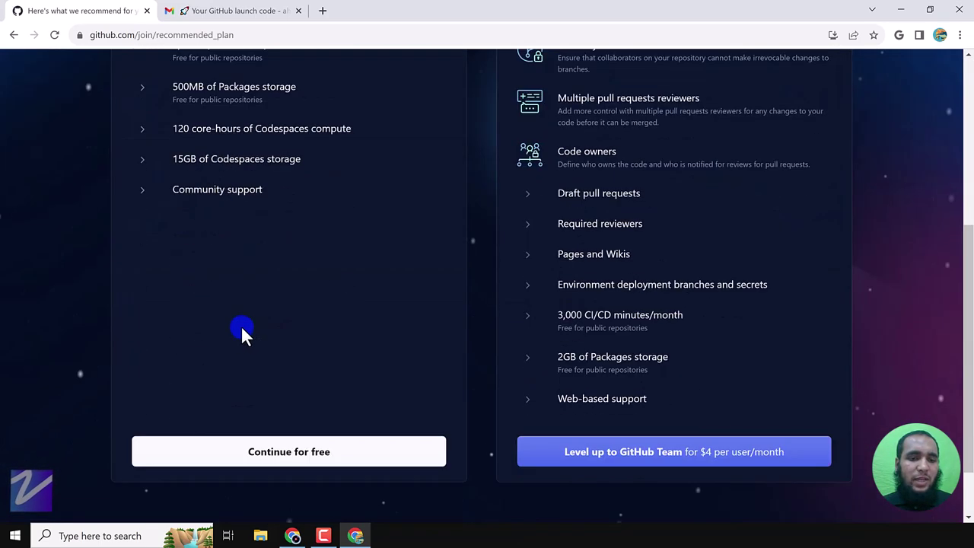
scroll(241, 325, down, 1)
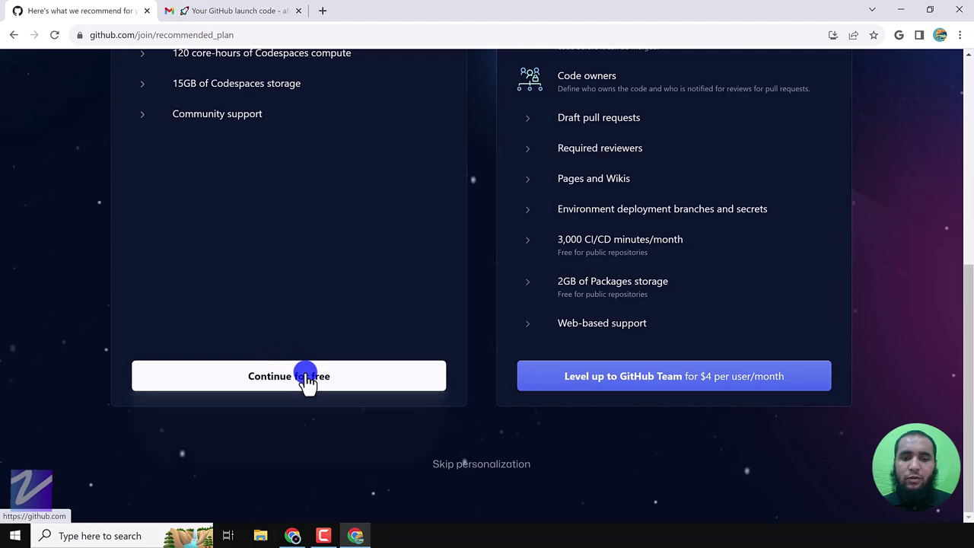
- Continue with the Free plan, then start a new repository from the + menu
click(307, 378)
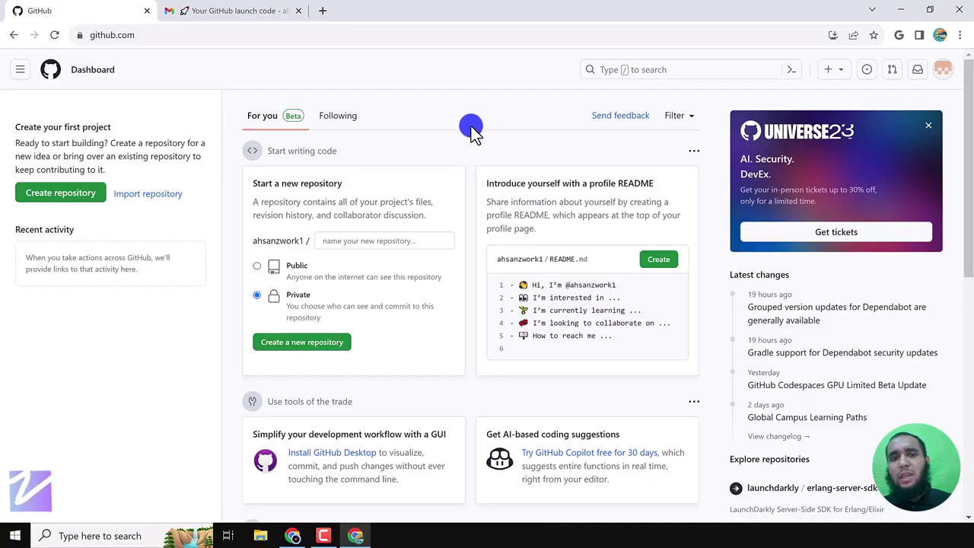
click(838, 70)
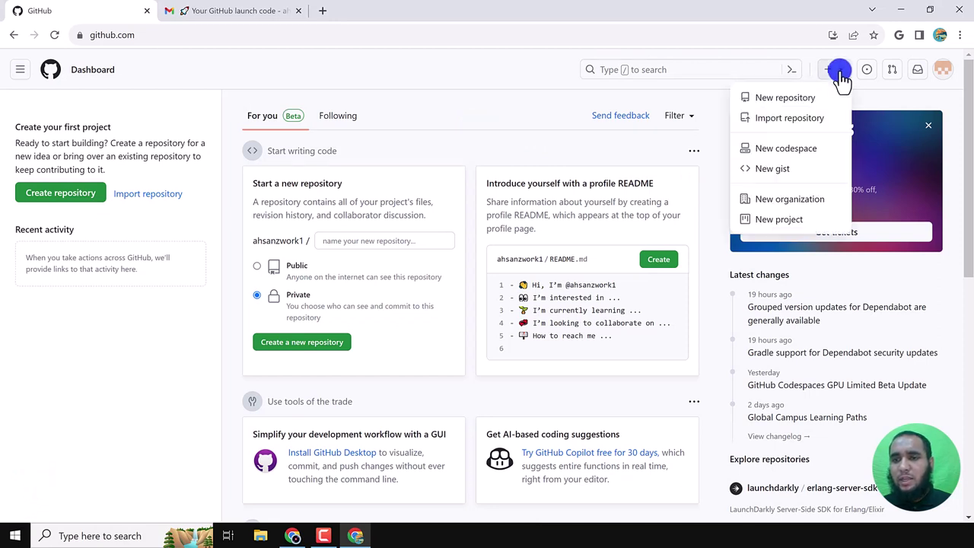
click(788, 99)
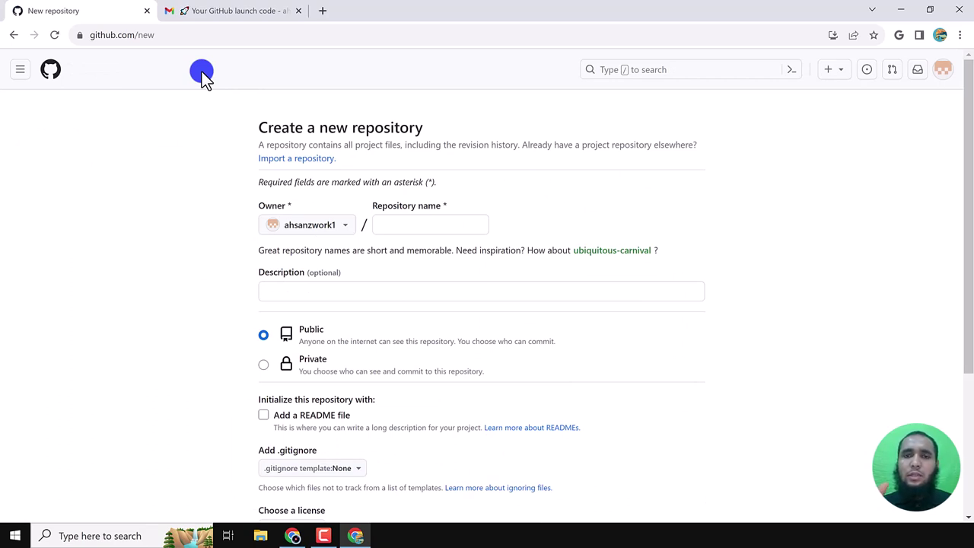
click(261, 537)
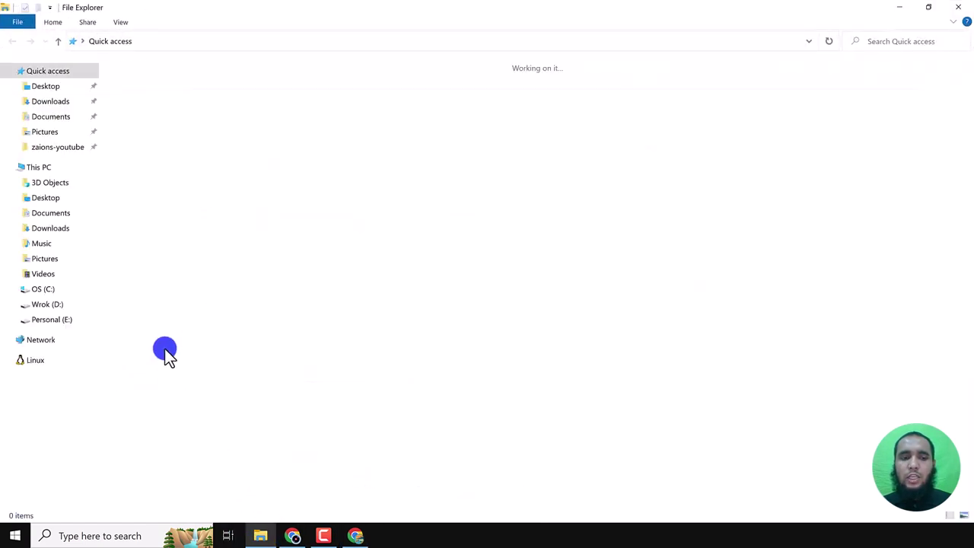
click(42, 166)
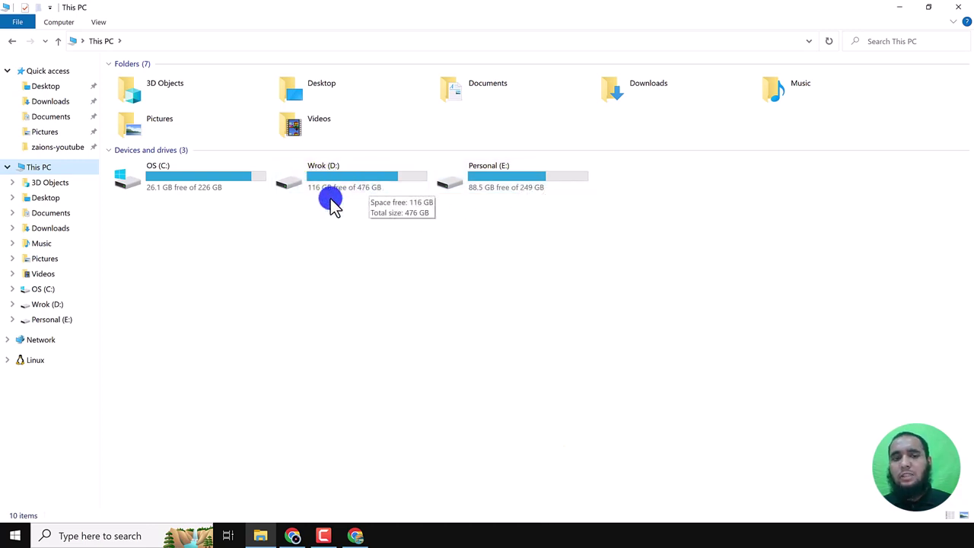
click(373, 182)
double_click(374, 183)
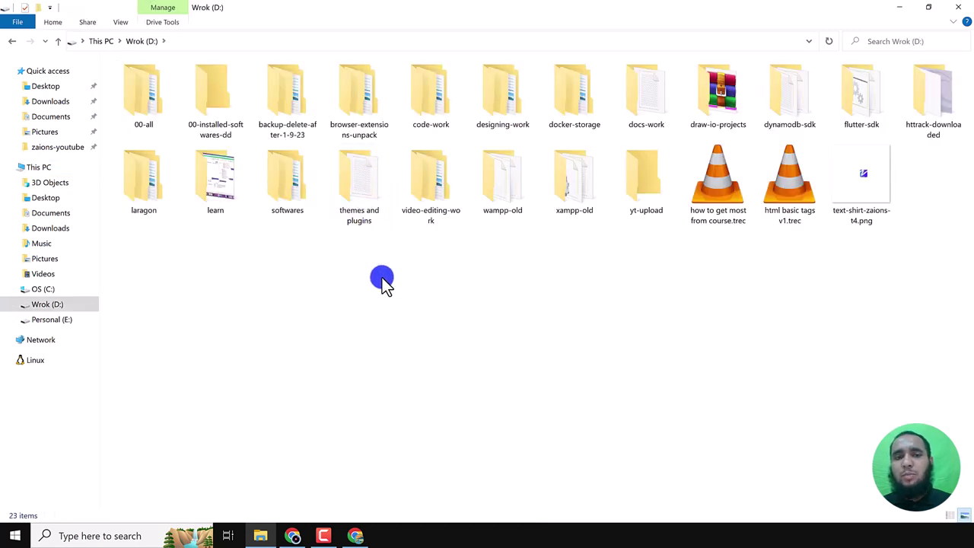
click(132, 108)
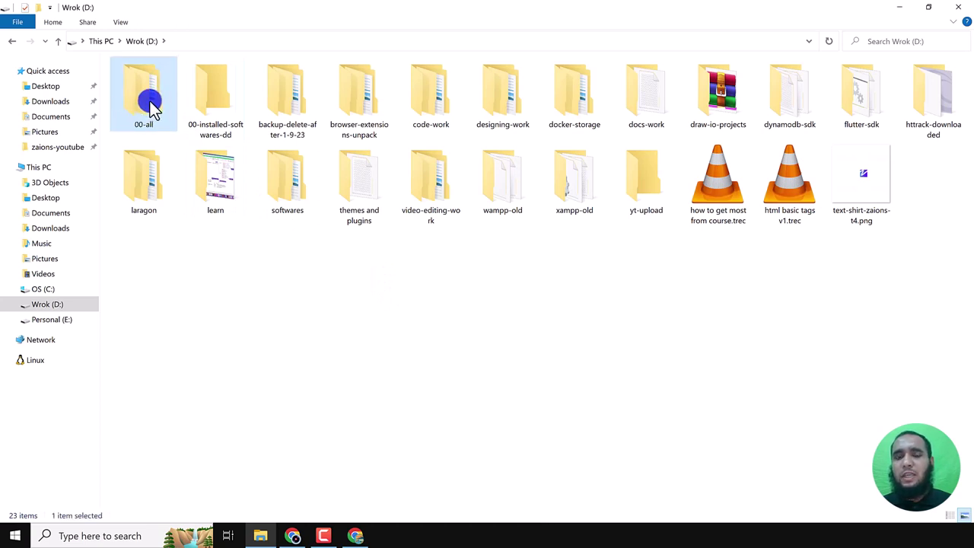
click(144, 96)
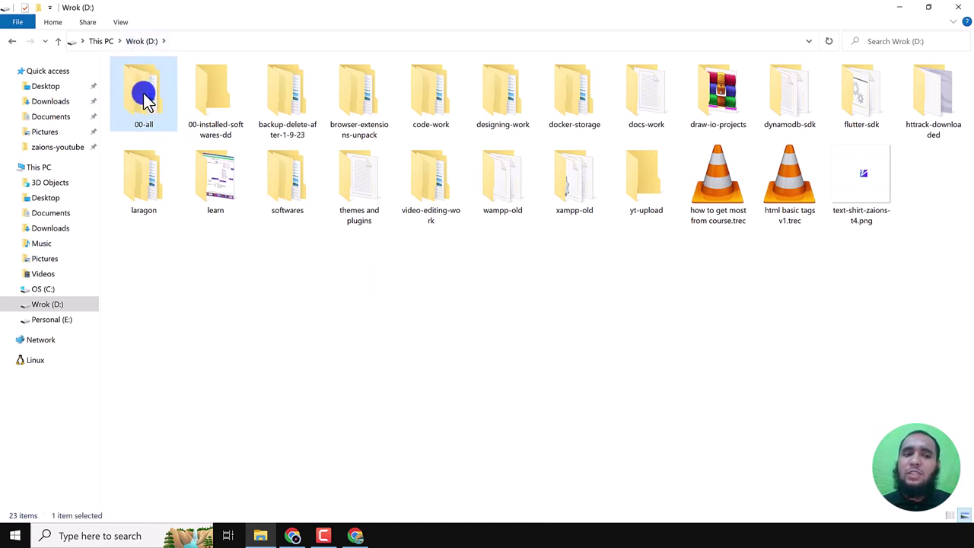
click(581, 322)
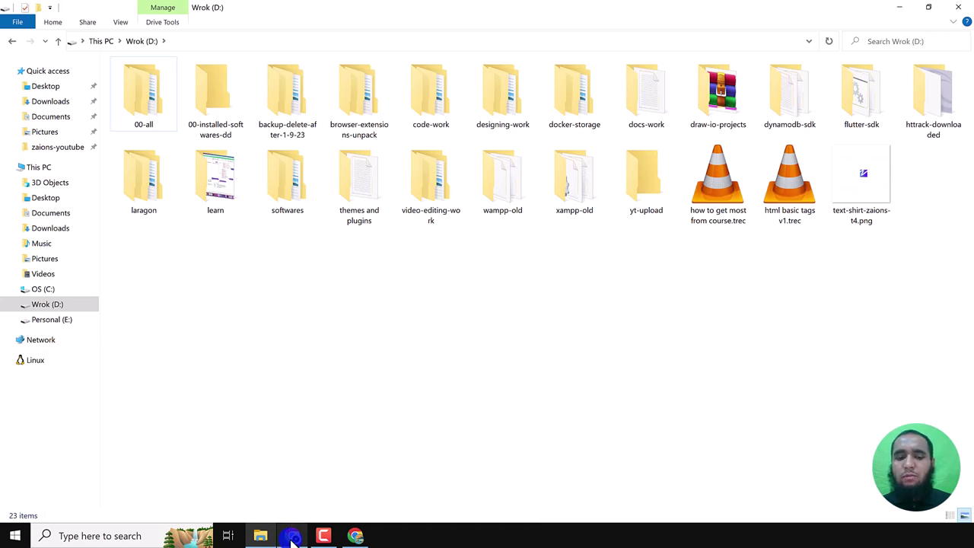
click(355, 536)
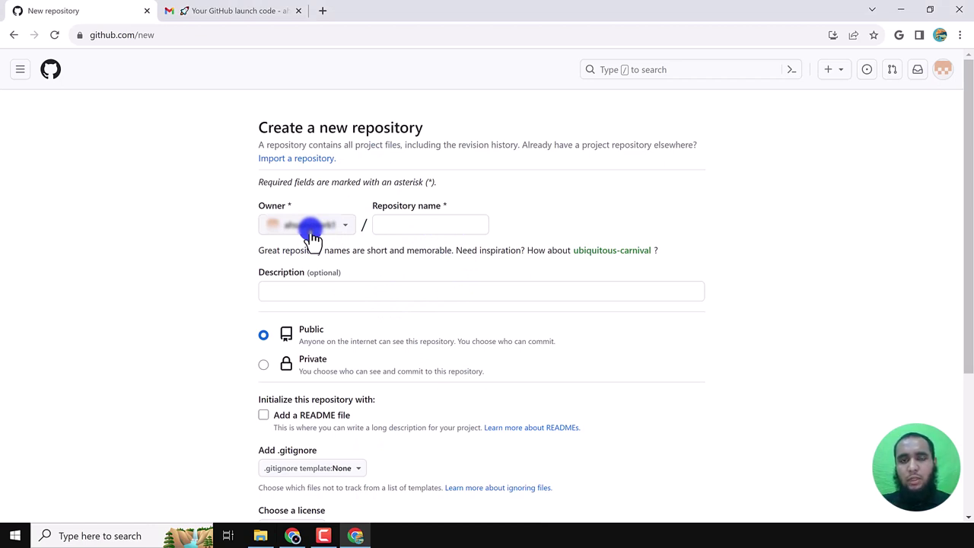
- Type the repository name 'html-and-css course backup' into the Repository name field
click(396, 225)
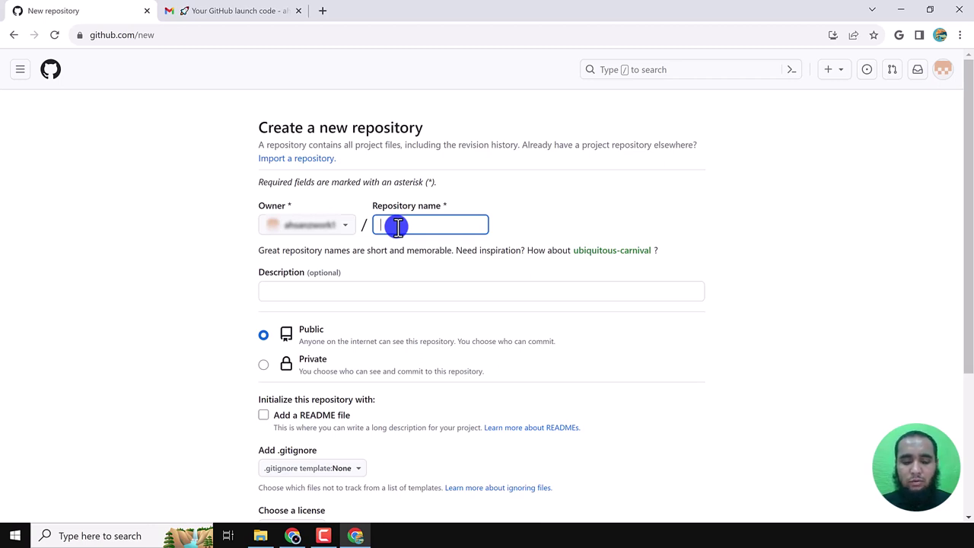
text(htm)
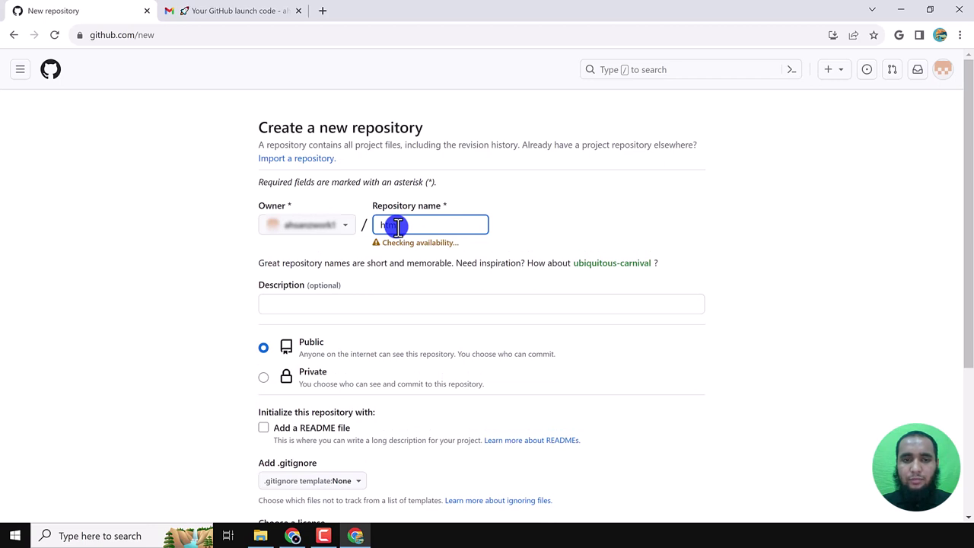
text(l-p)
key(BackSpace)
key(BackSpace)
key(BackSpace)
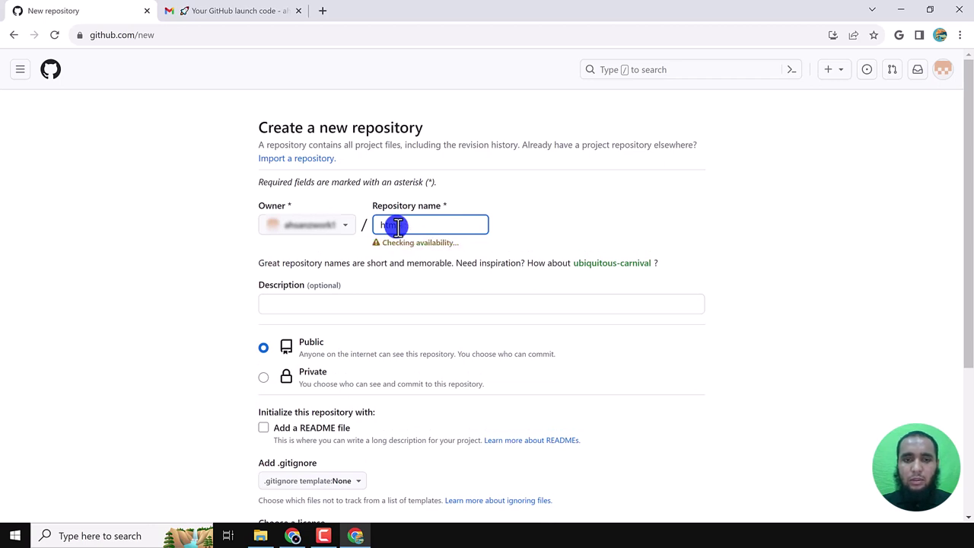
text(l-and-css)
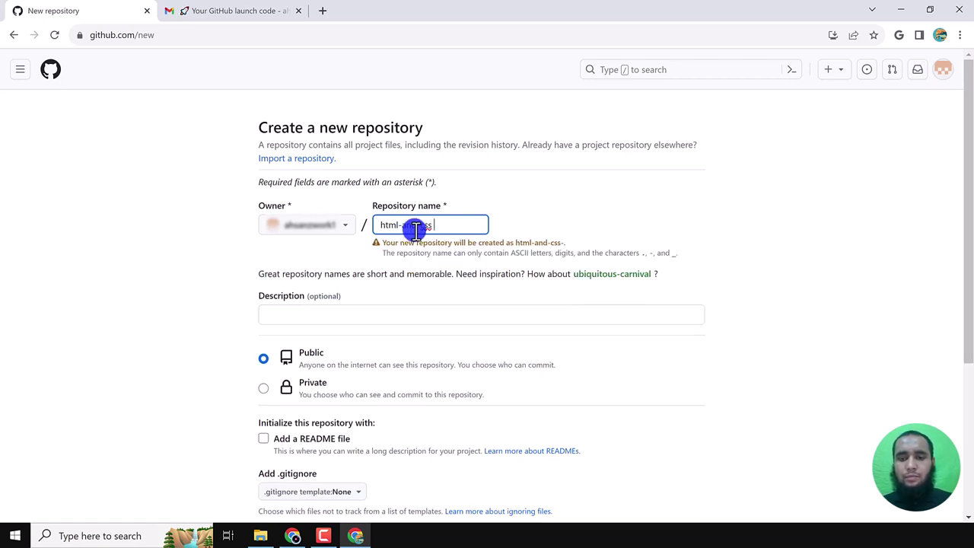
text( course)
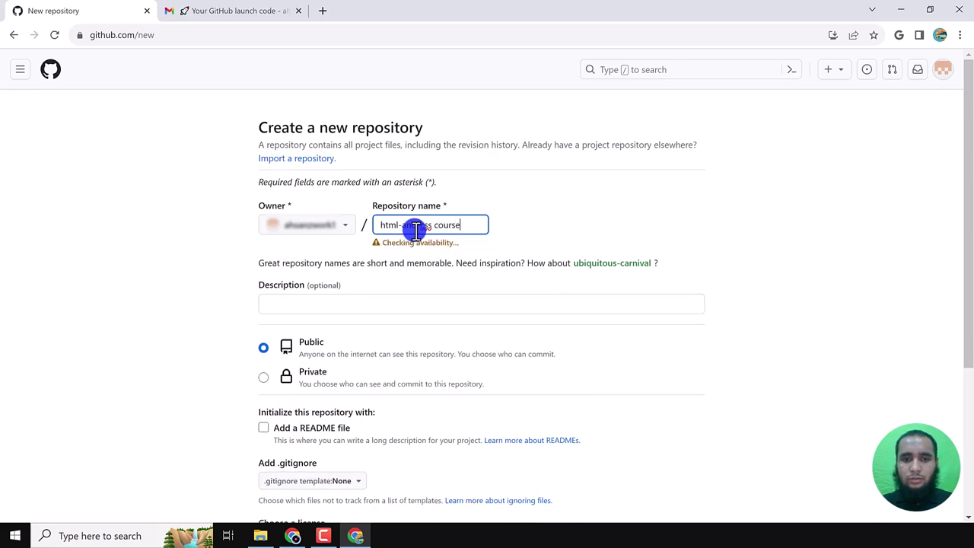
text( backup)
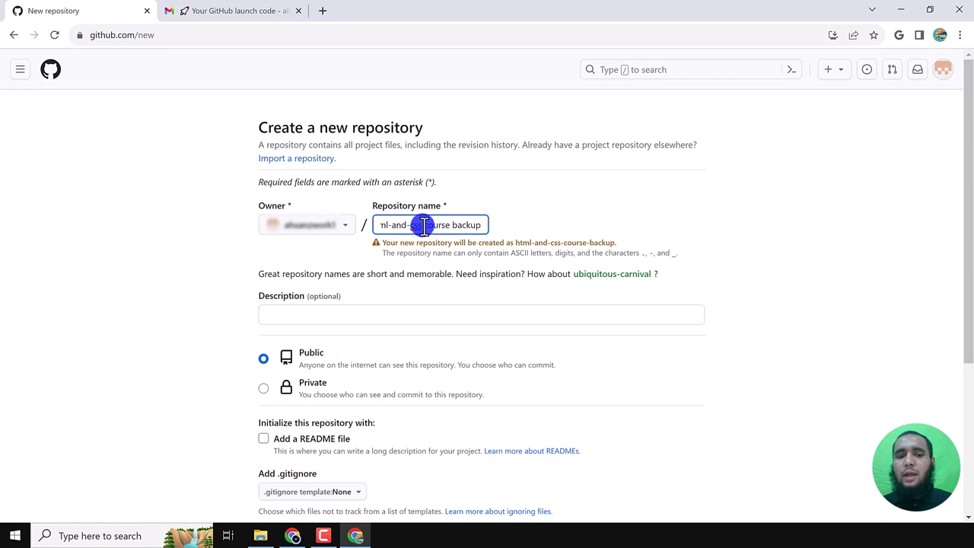
key(BackSpace)
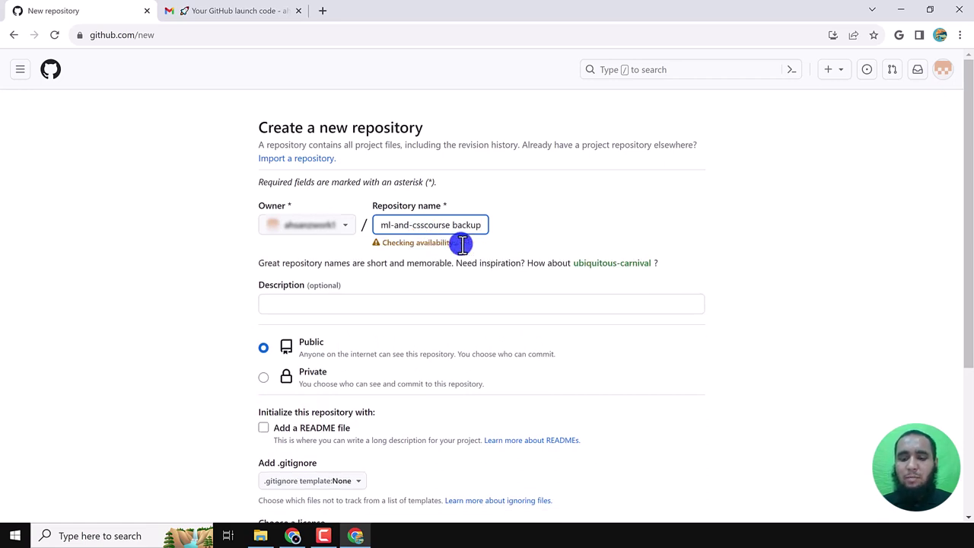
text(_)
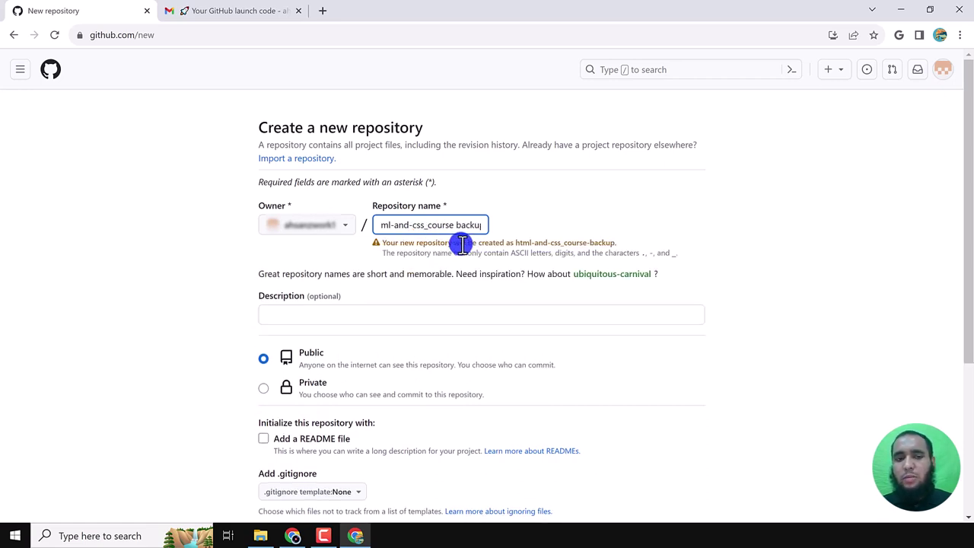
key(BackSpace)
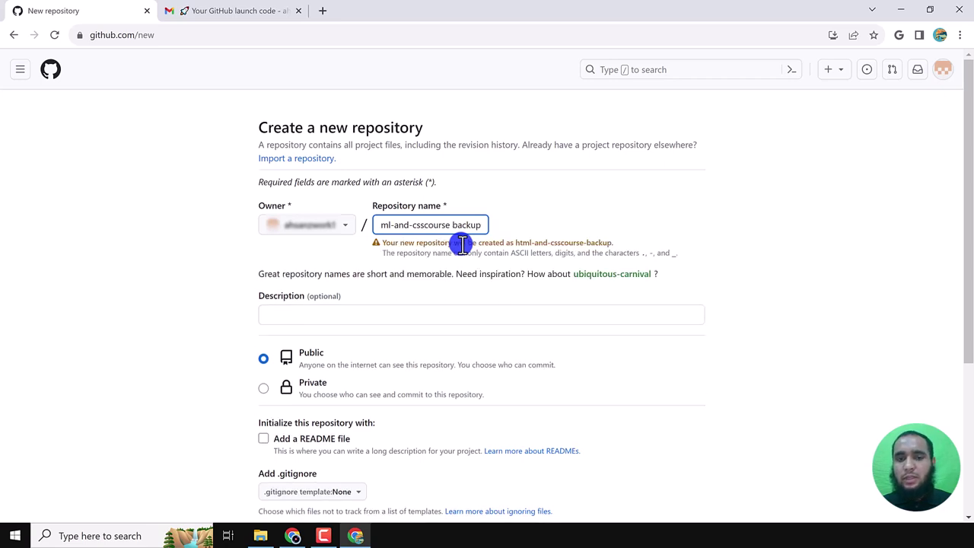
- Hyphenate 'css-course' and drop the trailing 12, leaving 'html-and-css-course backup'
key(Left)
key(Left)
key(Left)
key(Left)
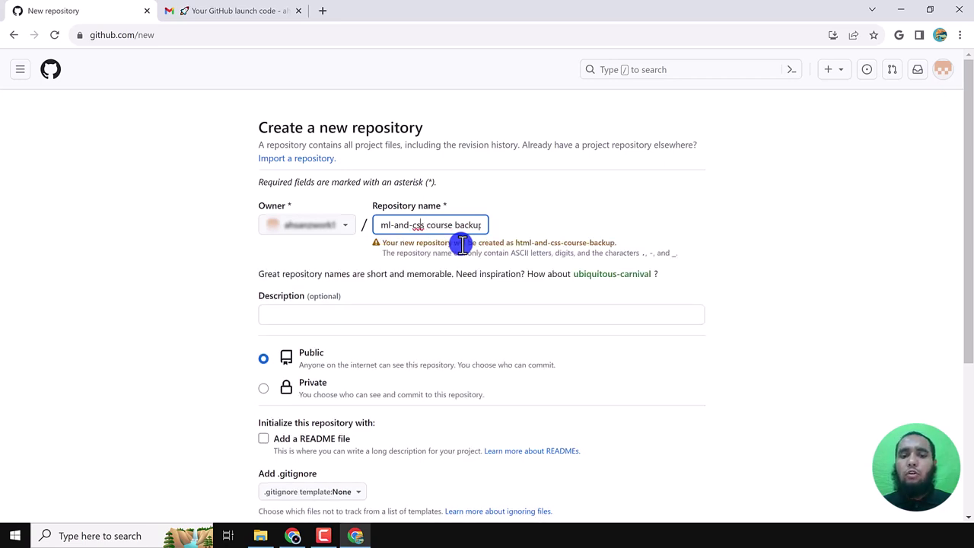
key(shift+Left)
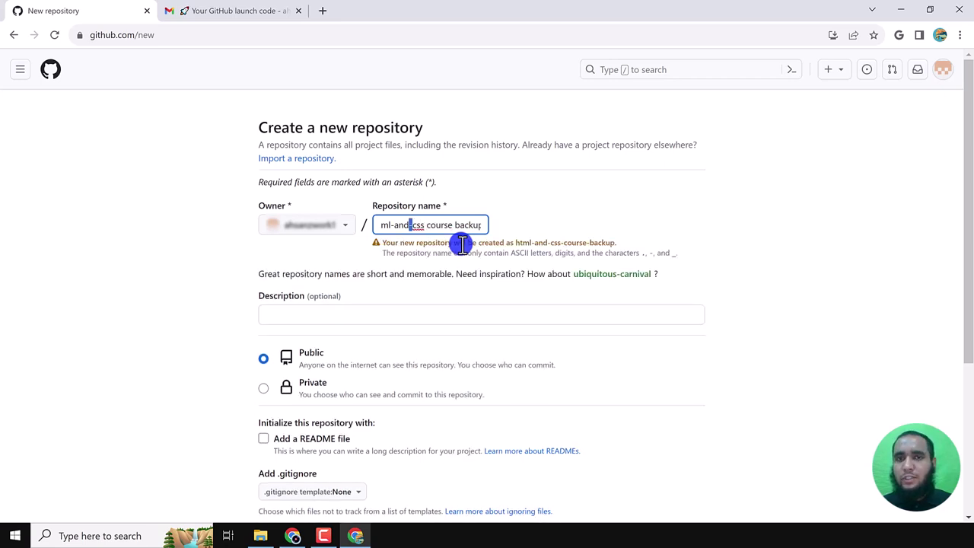
key(Right)
key(Right)
key(Right)
key(Right)
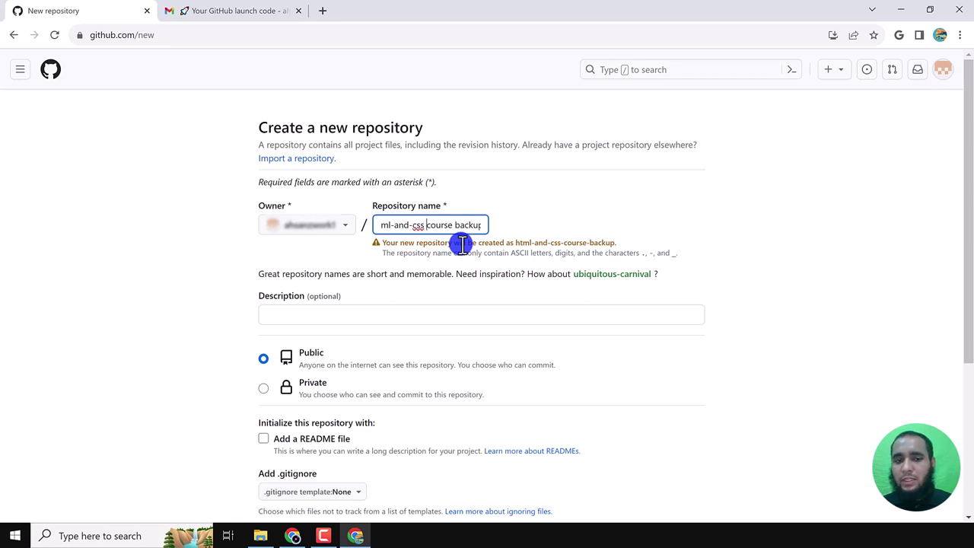
key(Delete)
text(-)
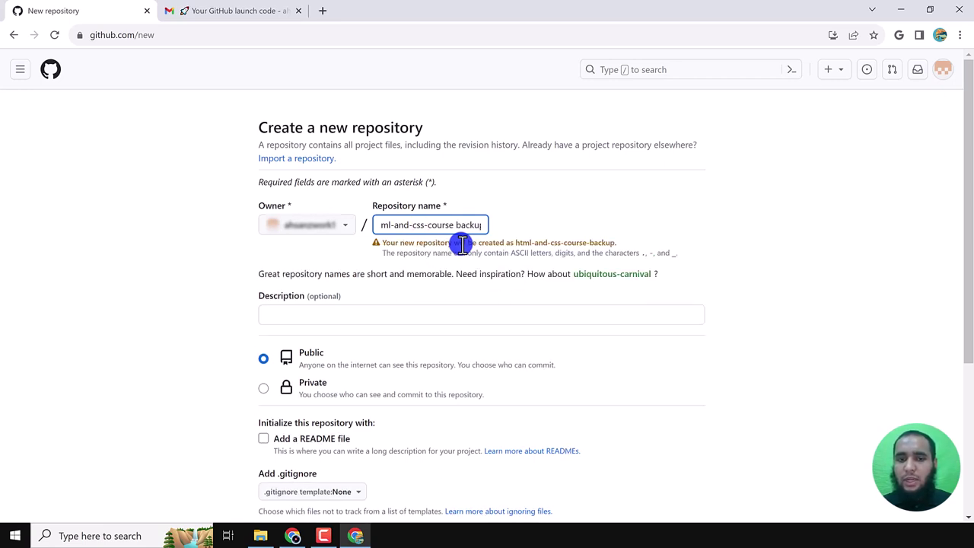
key(End)
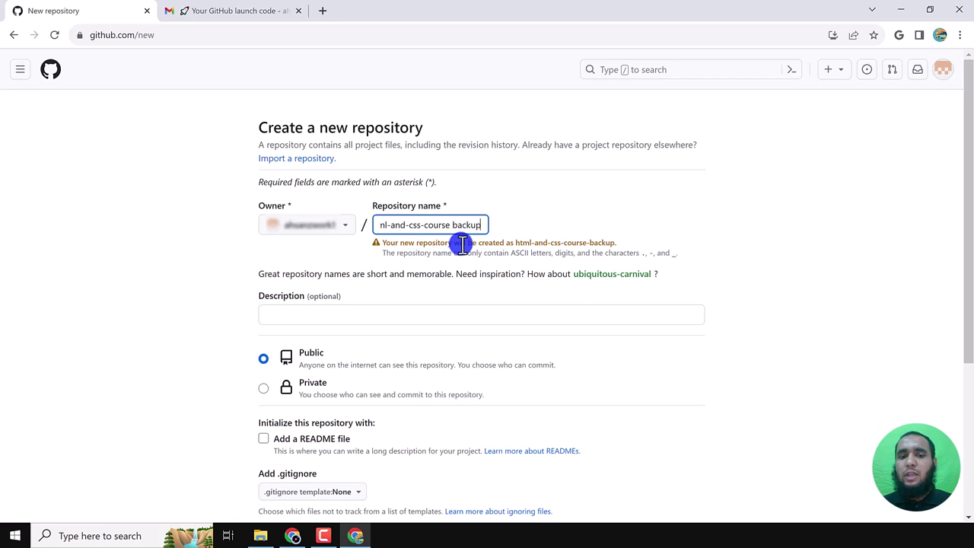
text(12)
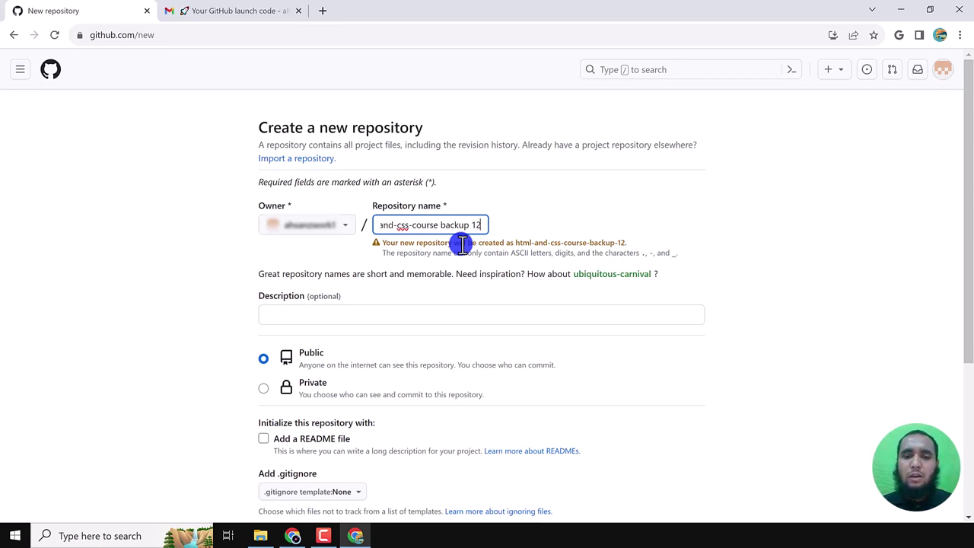
key(BackSpace)
key(BackSpace)
key(BackSpace)
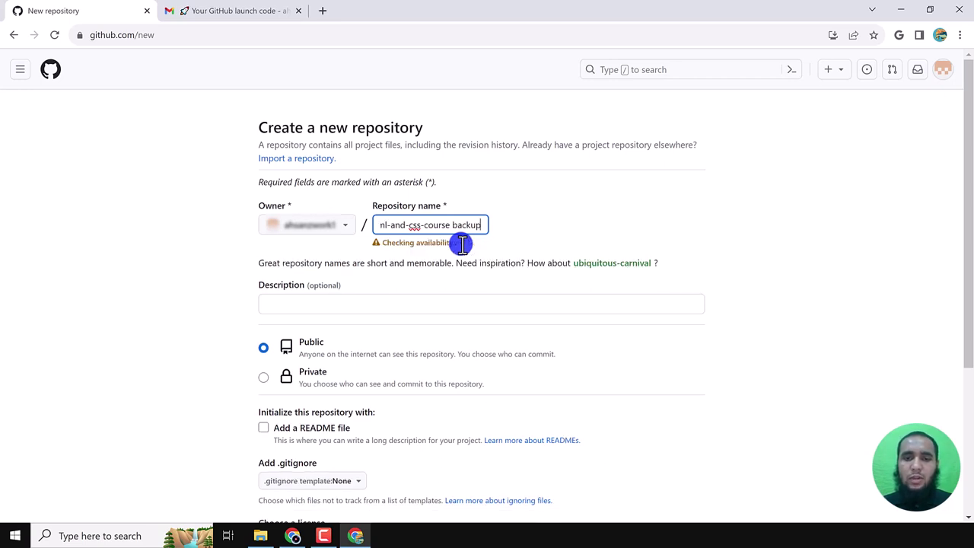
click(373, 312)
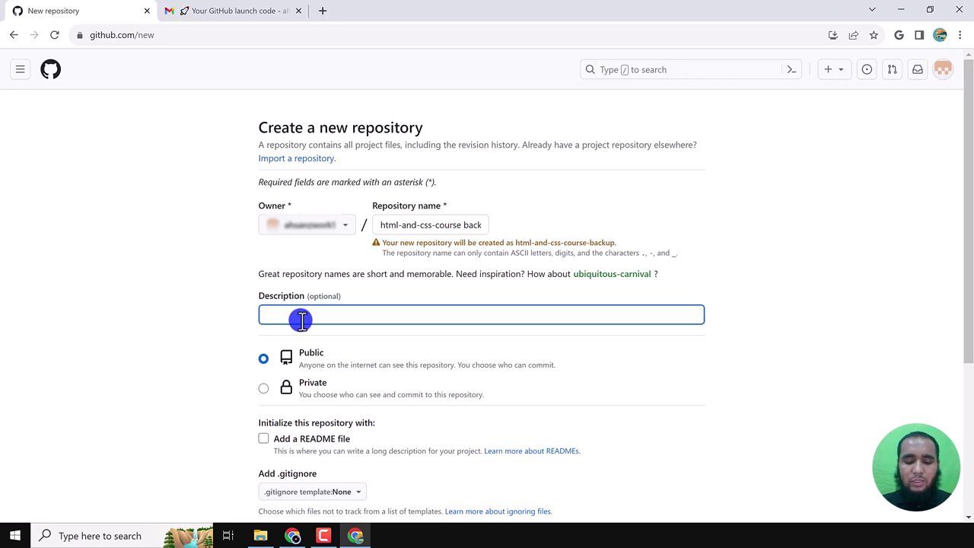
- Describe the repository as 'HTML & CSS Course content', make it Private, and create it
text(HTML and)
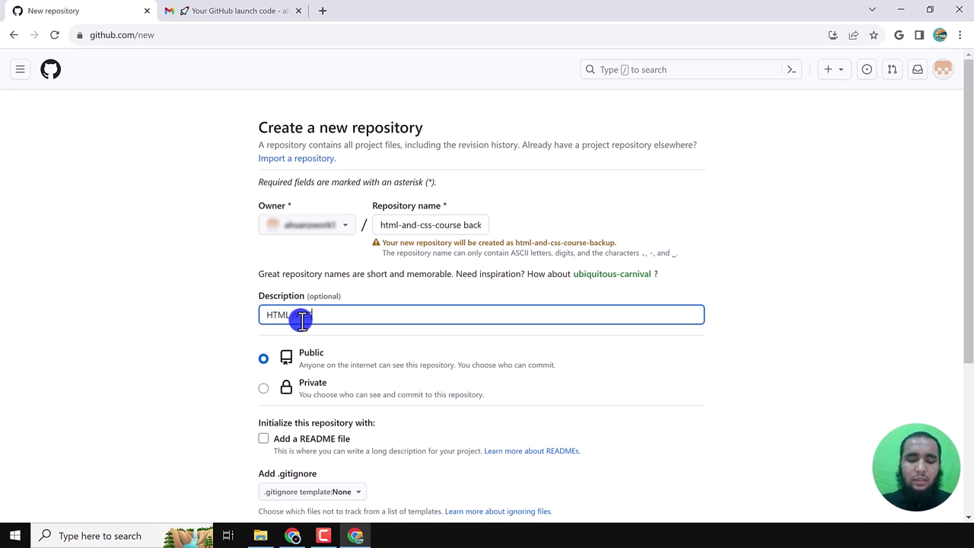
text(S Course con)
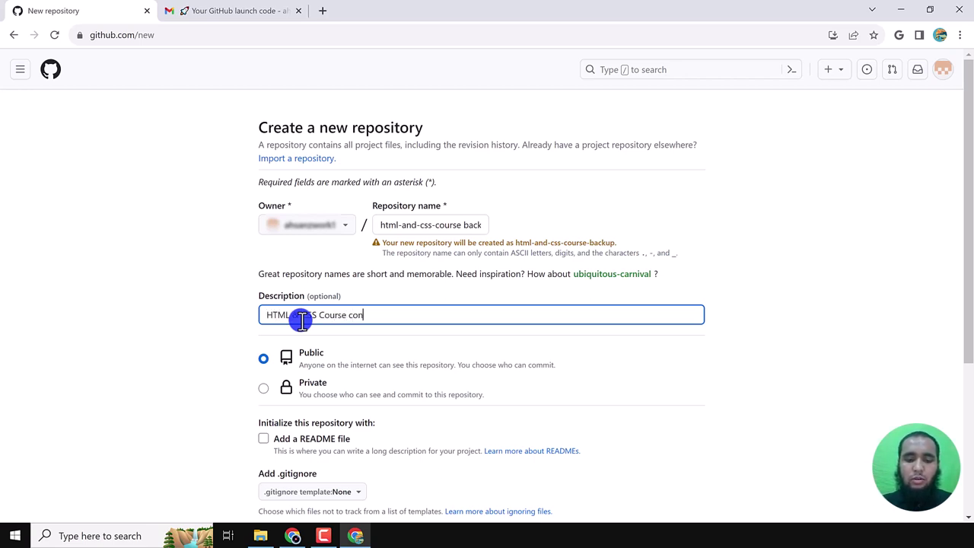
text(tent)
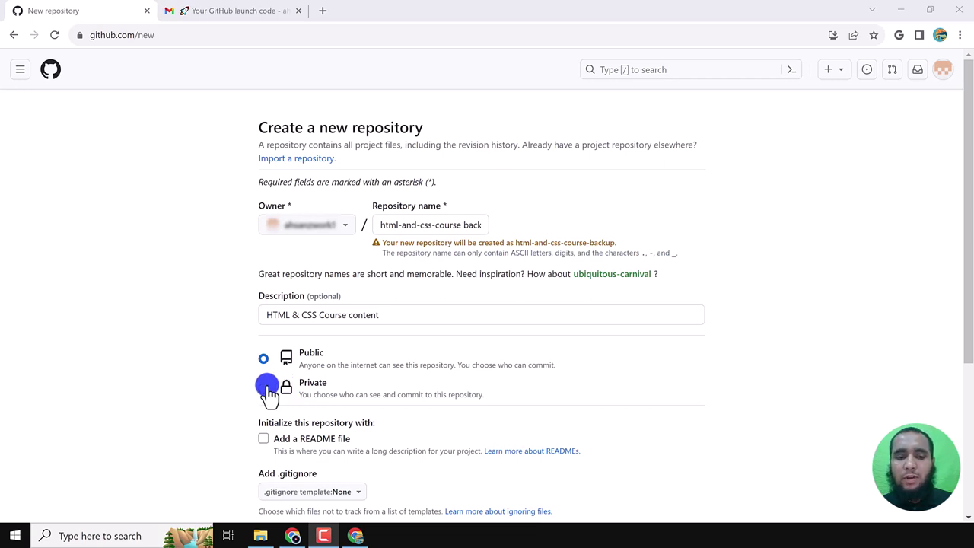
click(264, 388)
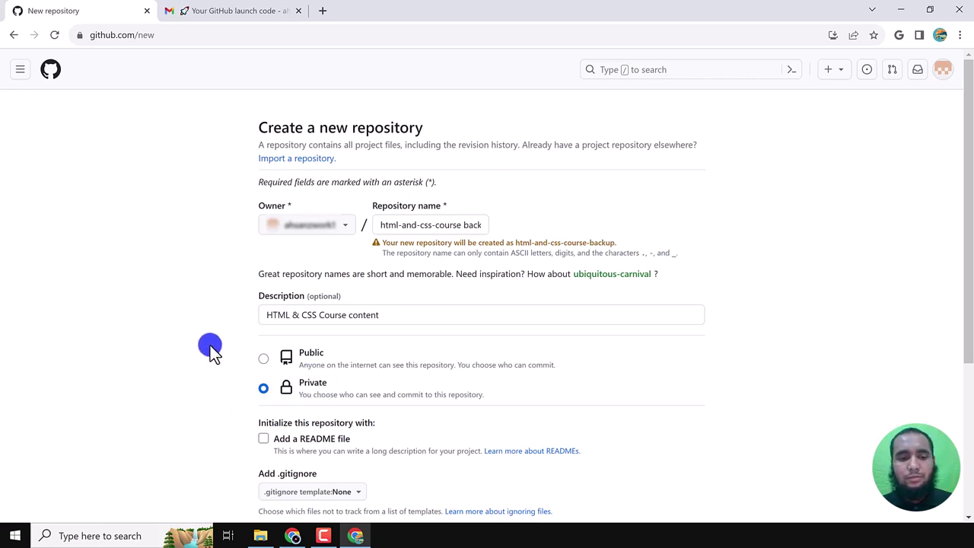
scroll(315, 385, down, 2)
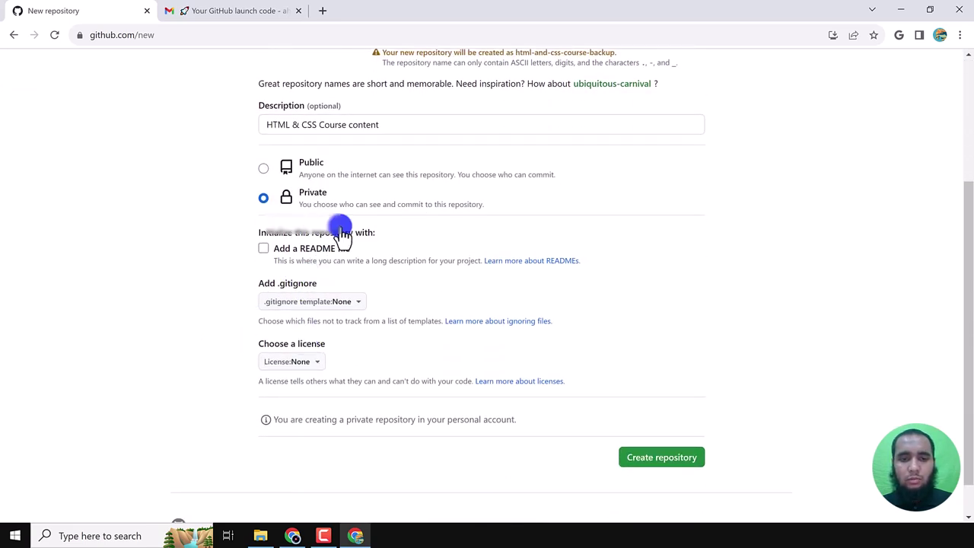
click(676, 462)
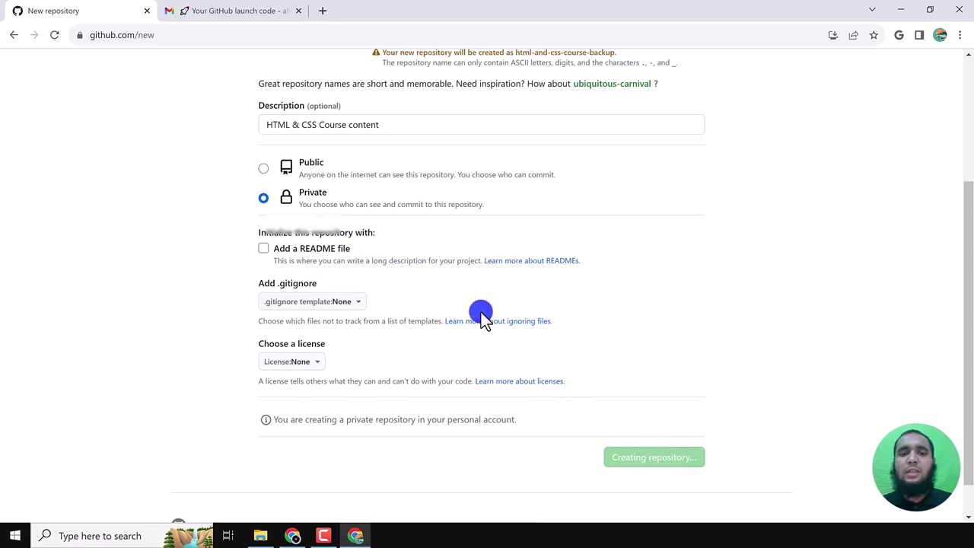
scroll(485, 314, up, 2)
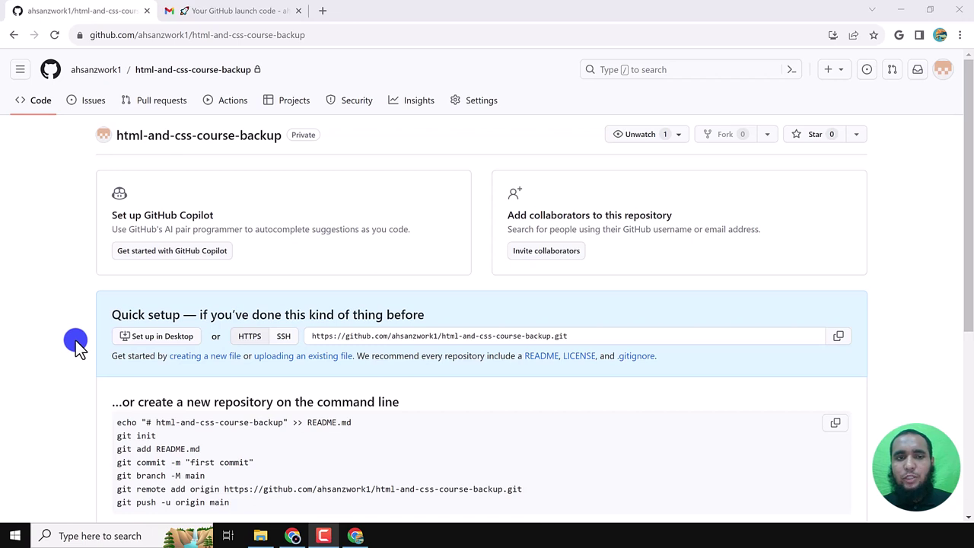
- Search 'github desktop' in a new Chrome tab, then go back to the repository page
click(322, 12)
text(git)
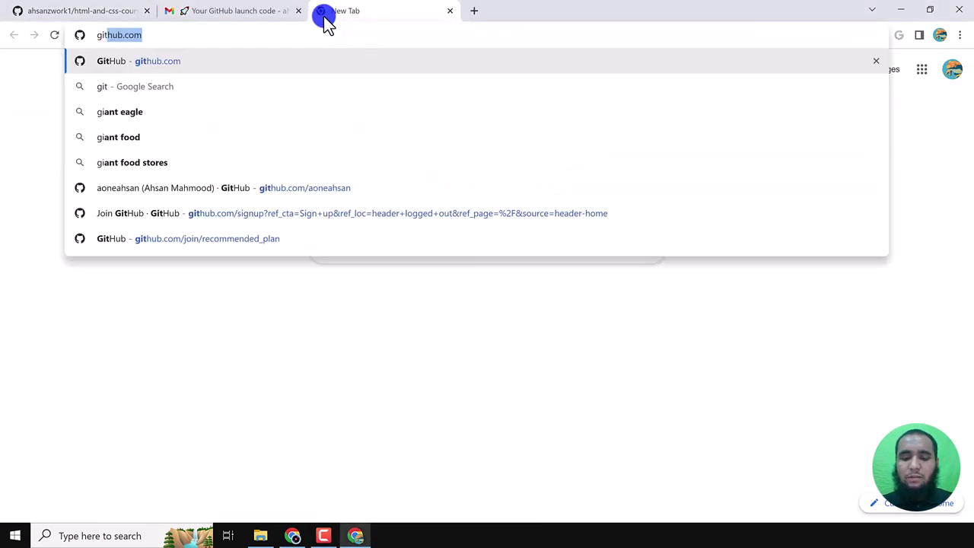
text(hub deskto)
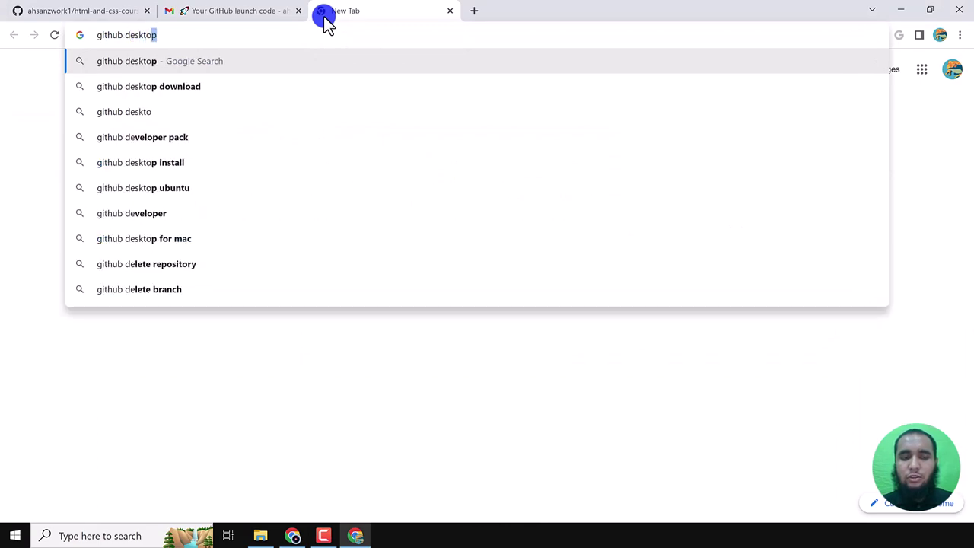
text(p)
key(Return)
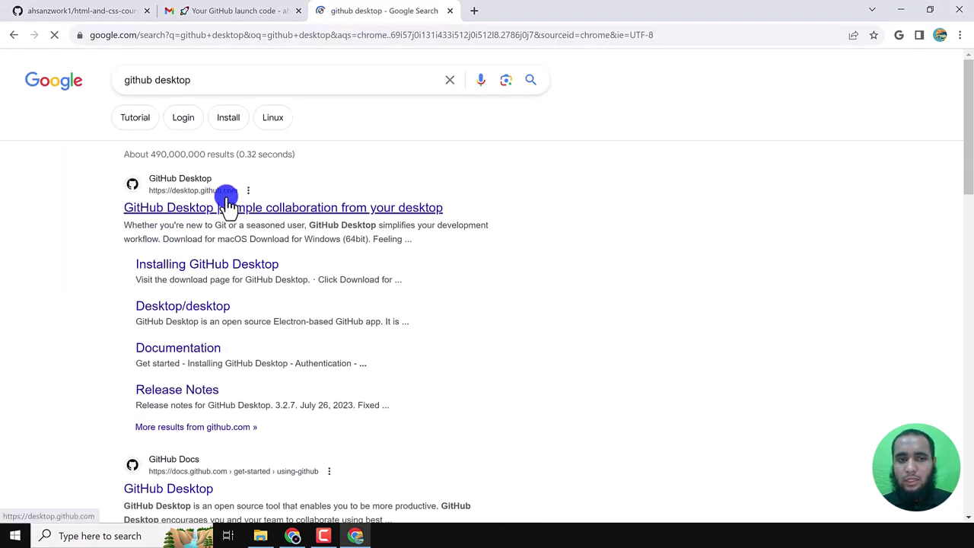
click(90, 11)
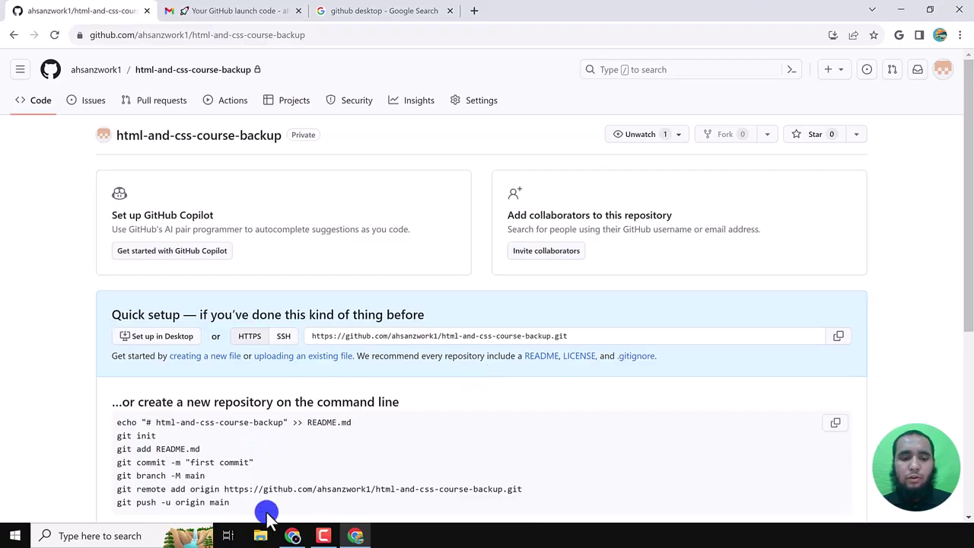
- Make an html-css-demo-file folder in Downloads and open it with VS Code
click(263, 538)
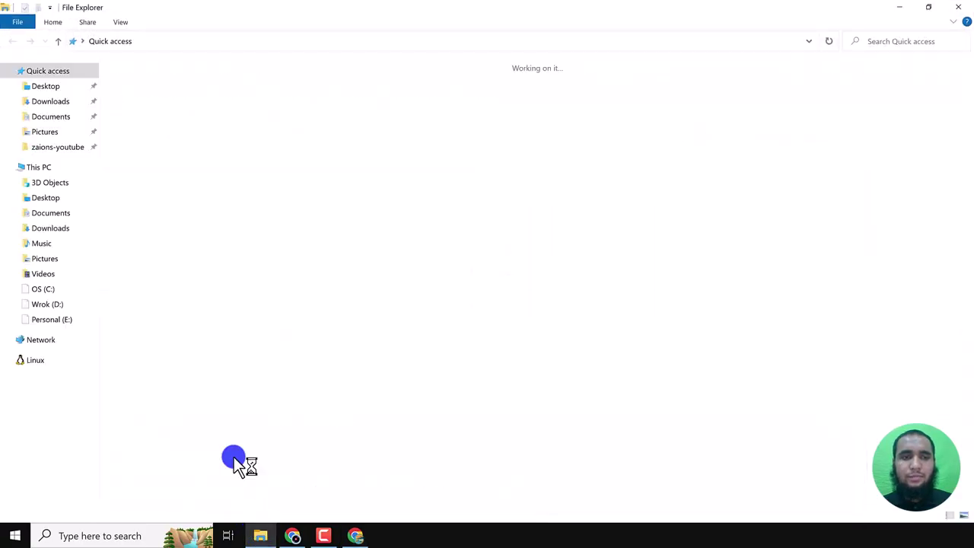
click(50, 101)
key(ctrl+shift+n)
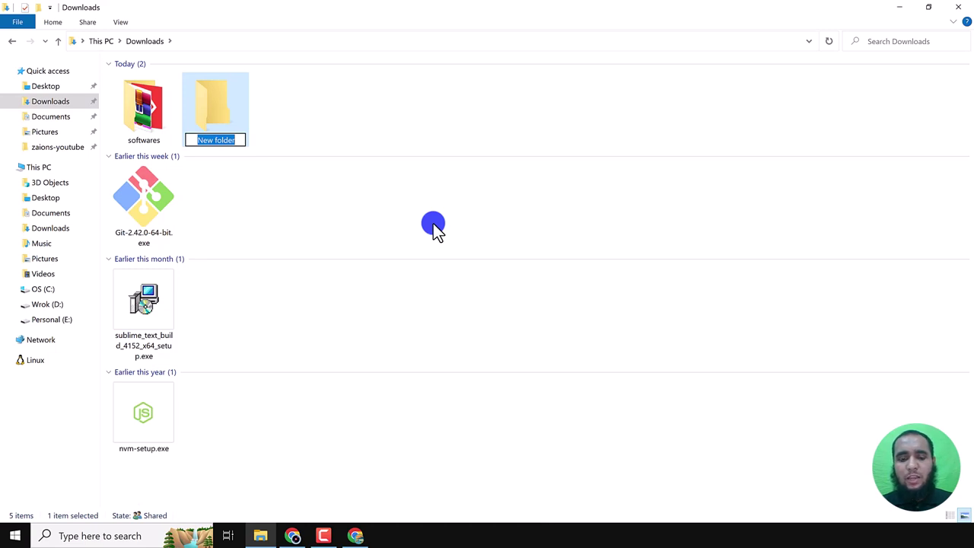
text(html-css-)
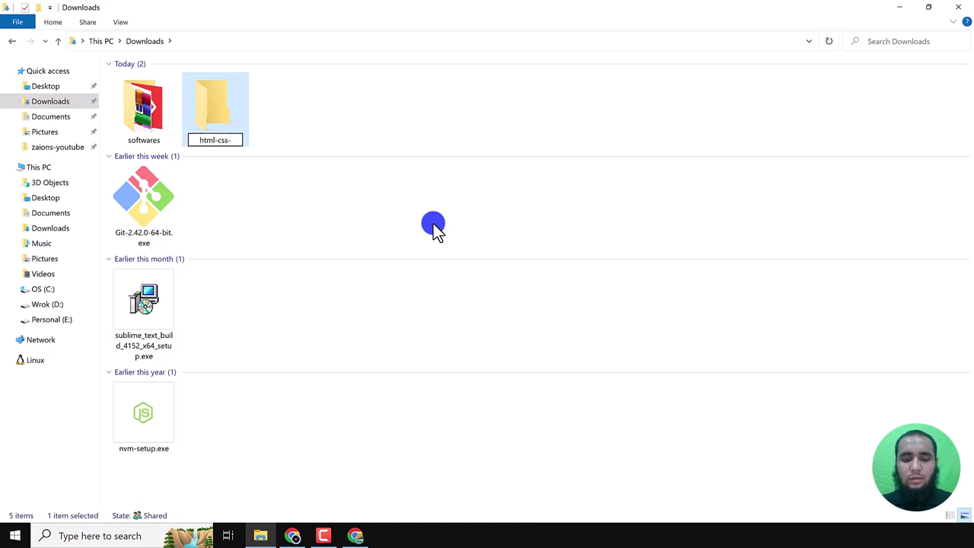
text(demo-file)
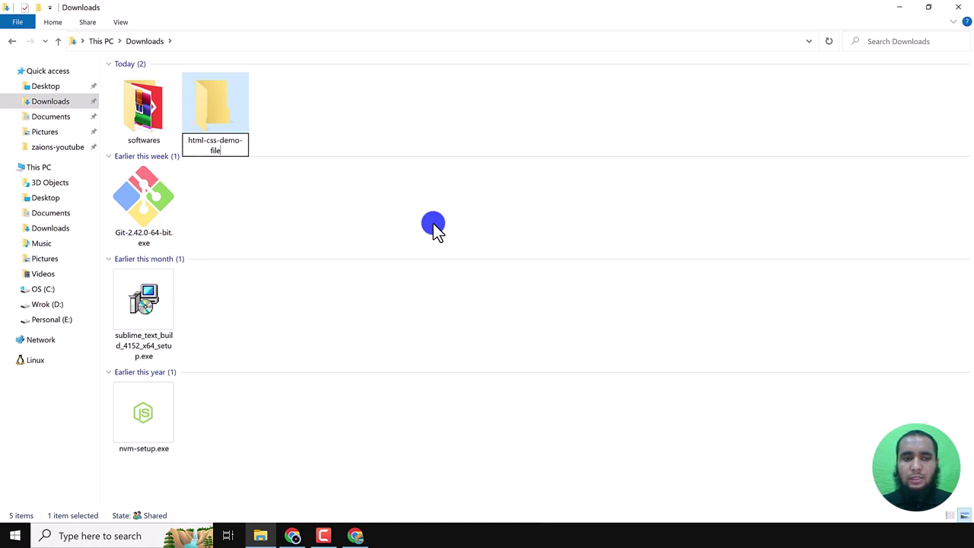
key(Return)
key(Return)
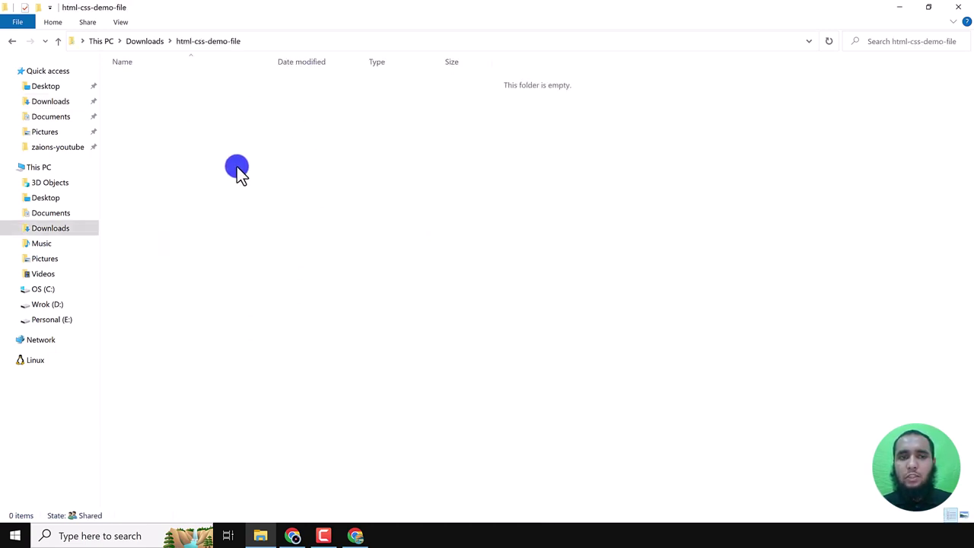
right_click(290, 165)
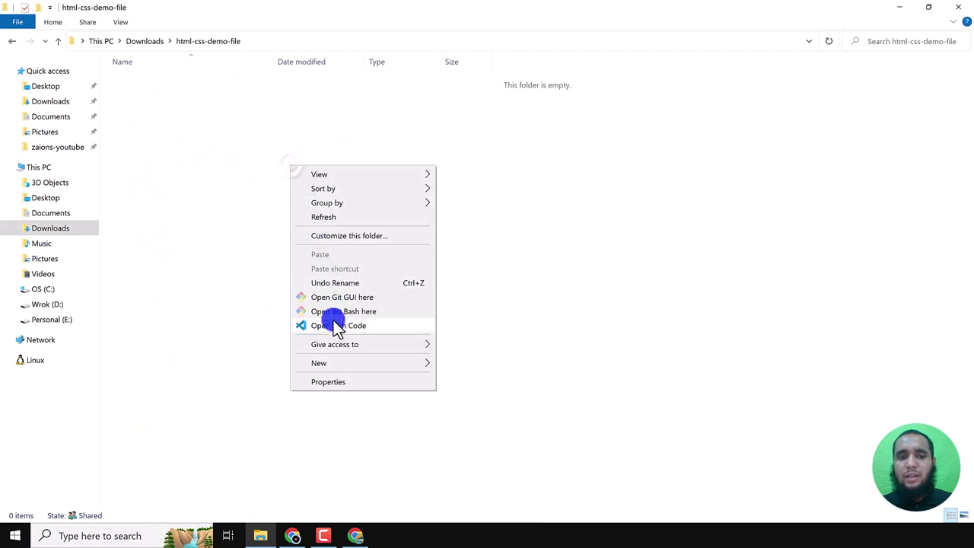
click(335, 327)
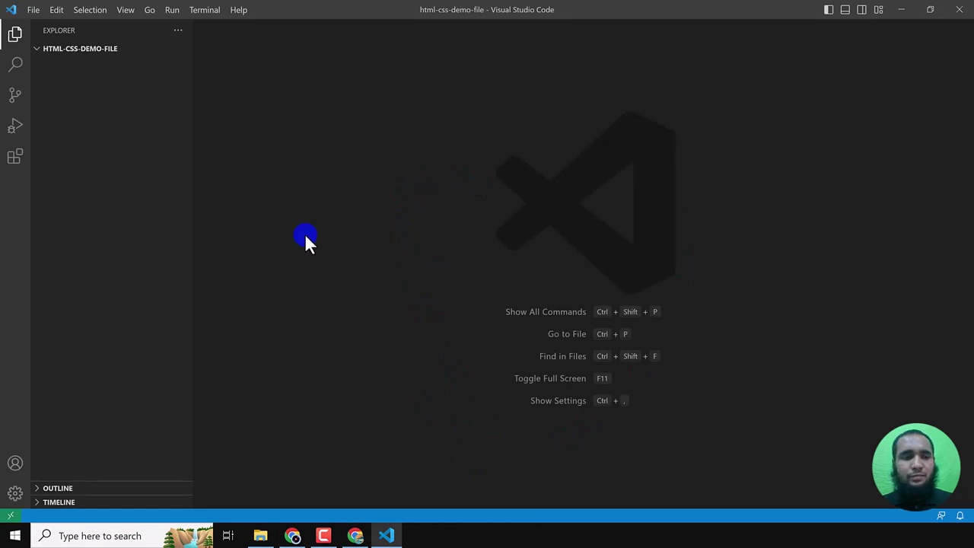
- Create index.html in the project and fill it with the html:5 boilerplate
click(137, 49)
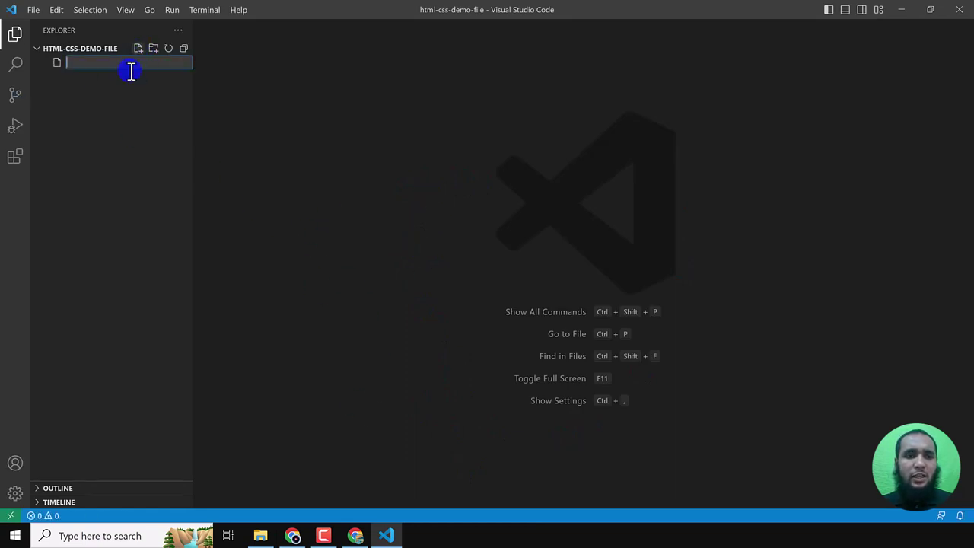
text(index.html)
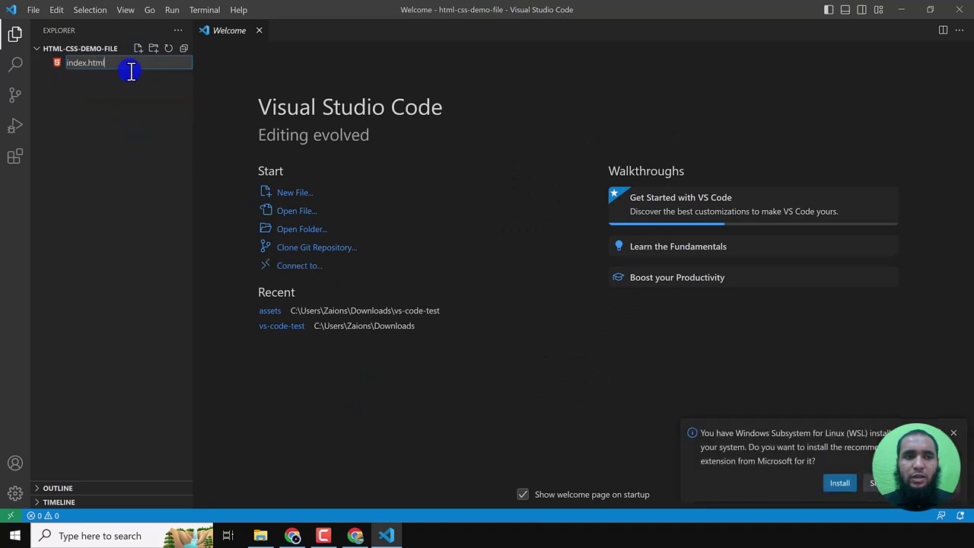
key(Return)
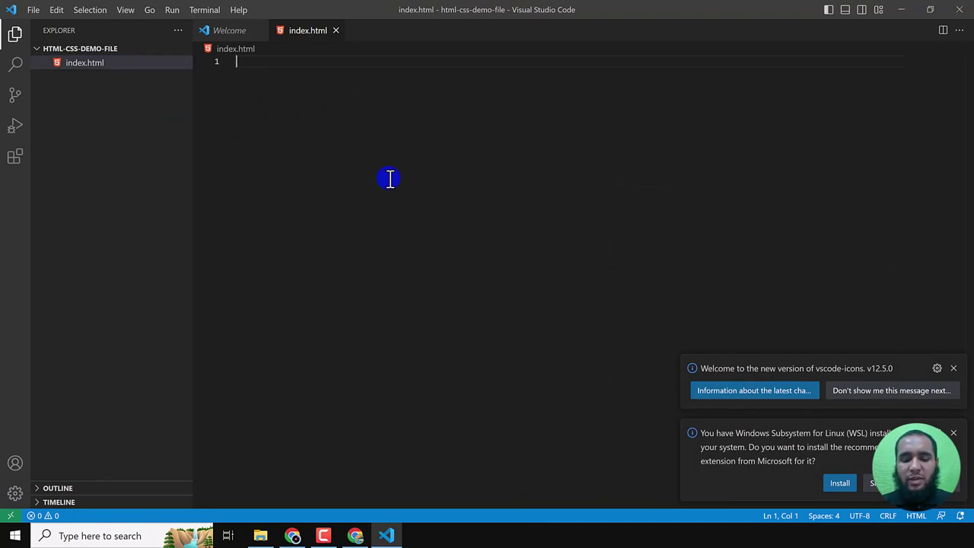
text(html)
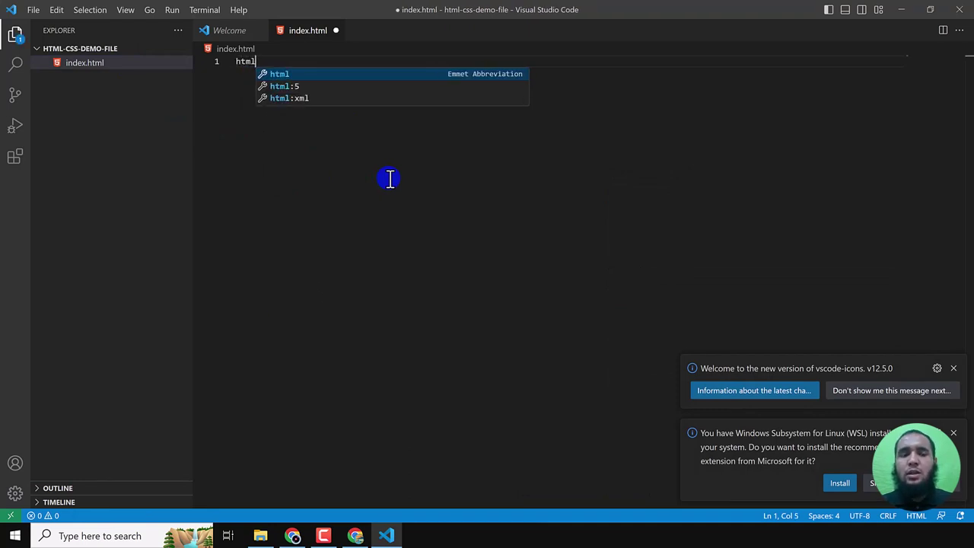
key(Down)
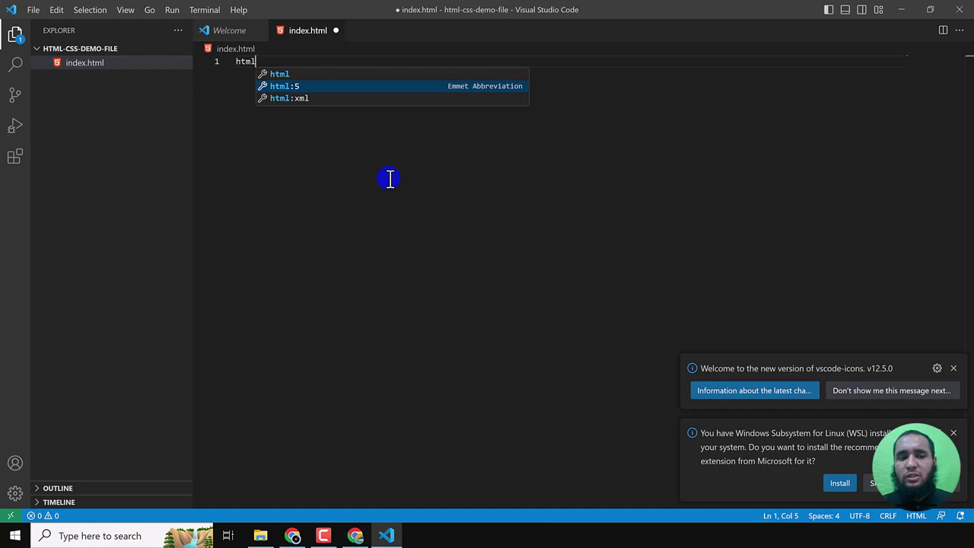
key(Return)
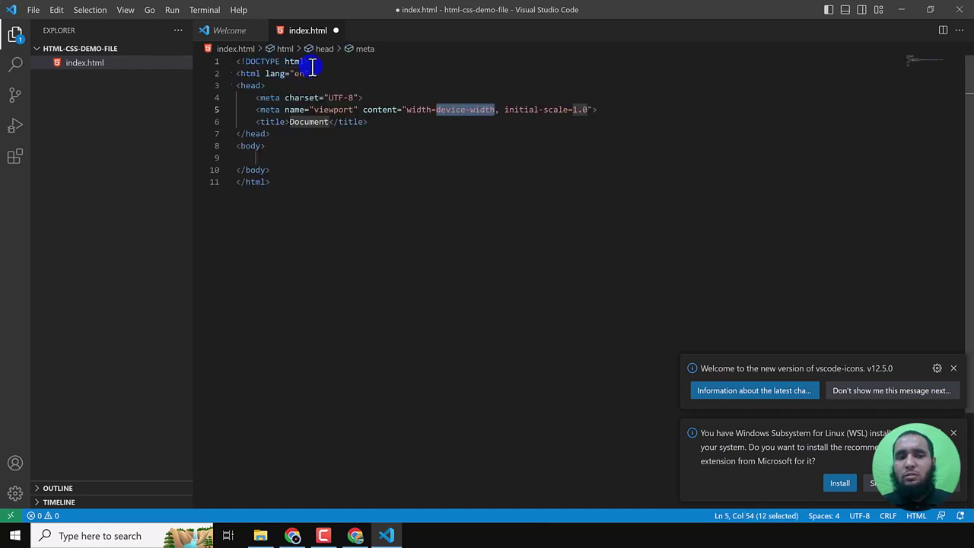
- Set the title and an h1 to 'Learning Git & Github - Zaions', then save
drag(260, 64, 305, 198)
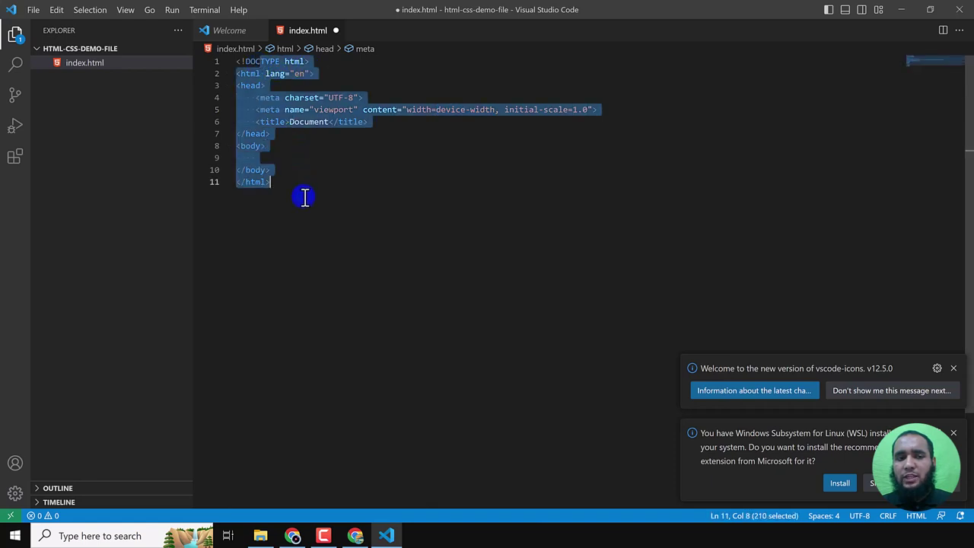
double_click(307, 123)
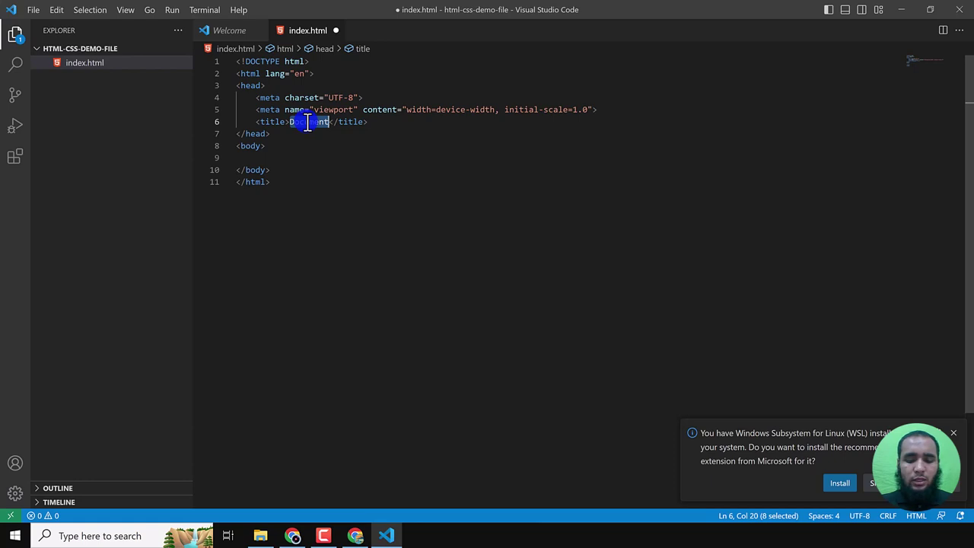
text(Learnin)
text(g Gi)
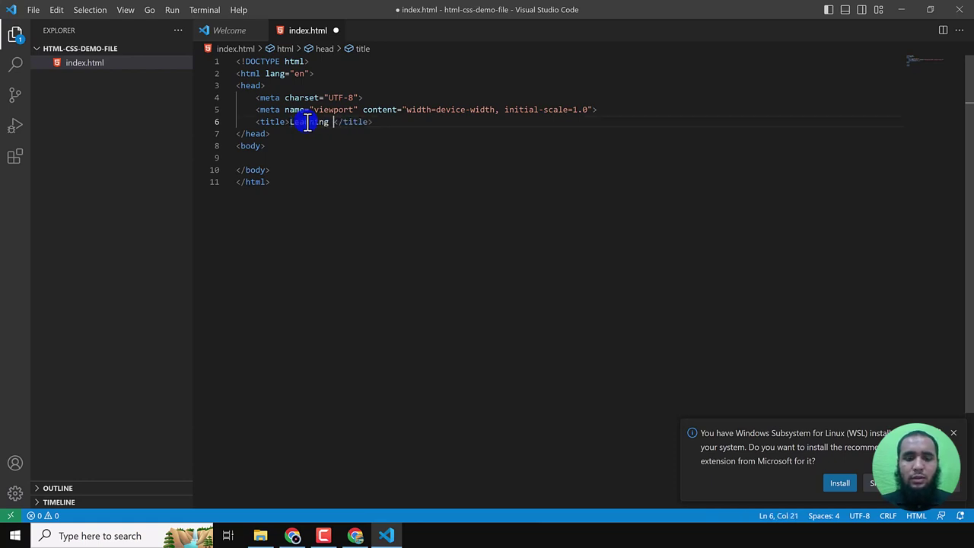
text(t & G)
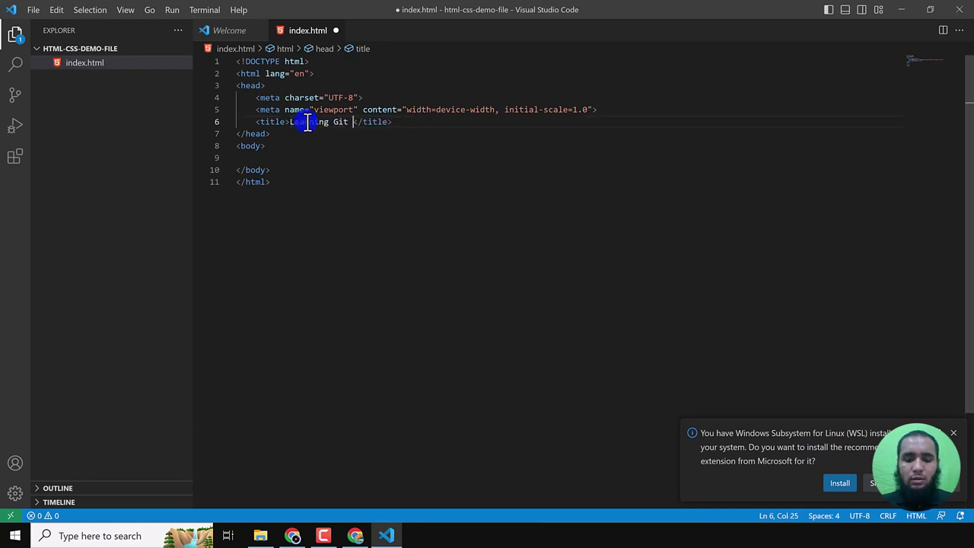
text(ithu)
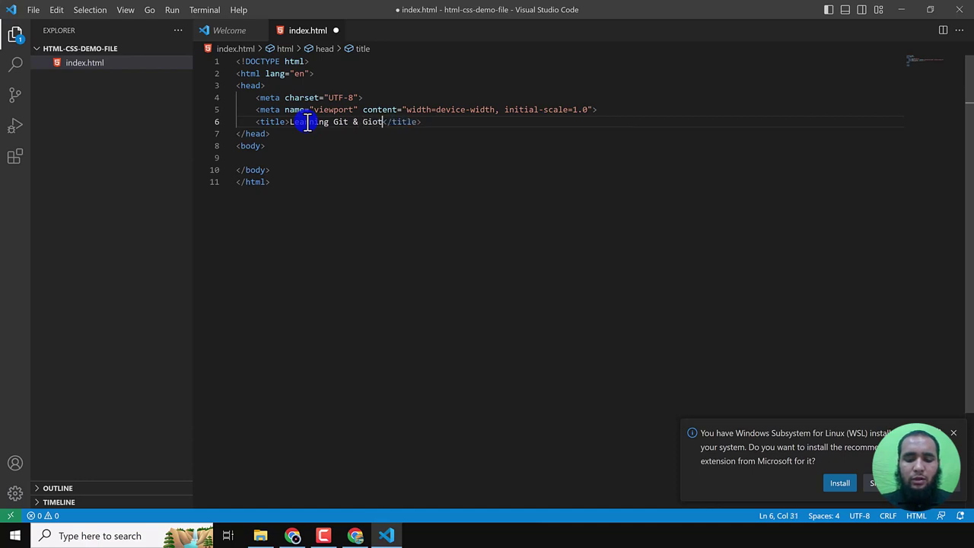
text(b -)
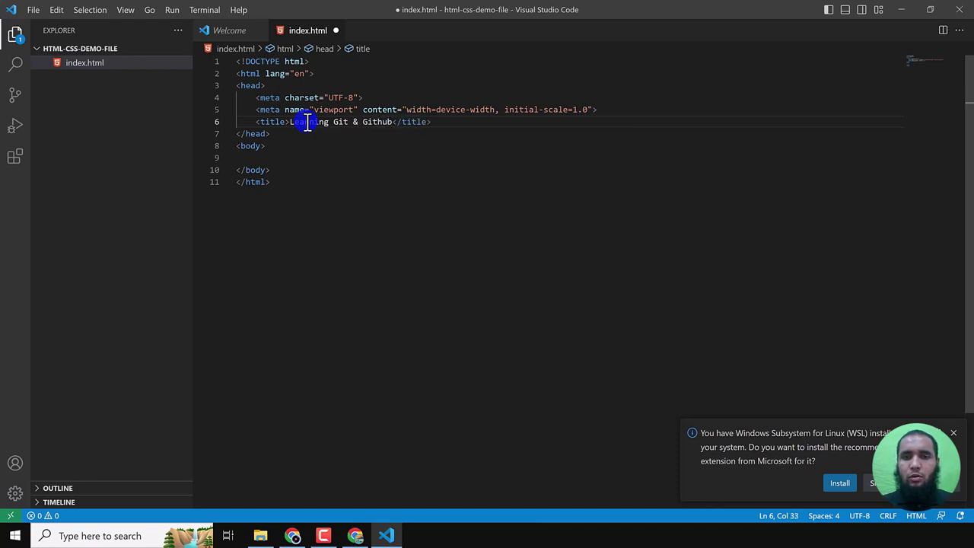
text(Zaions)
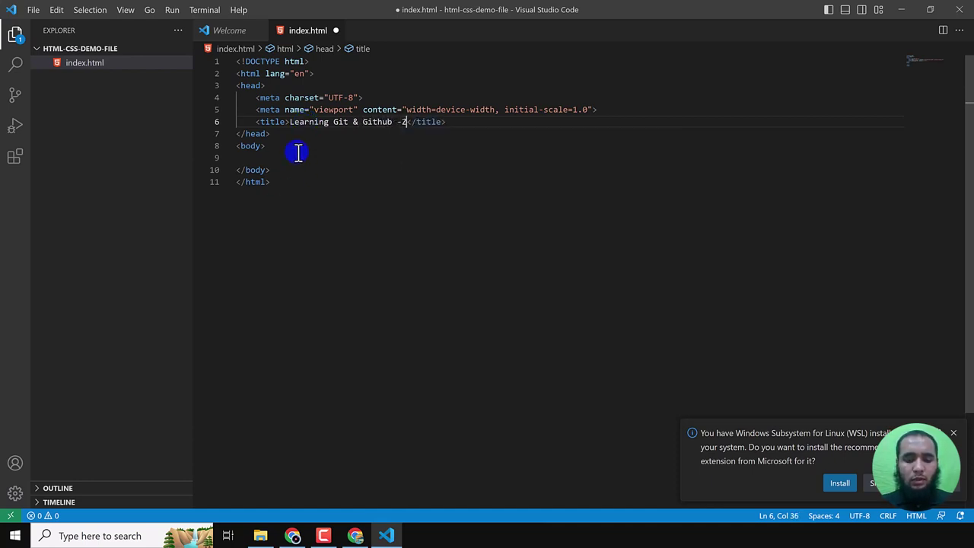
key(ctrl+Left)
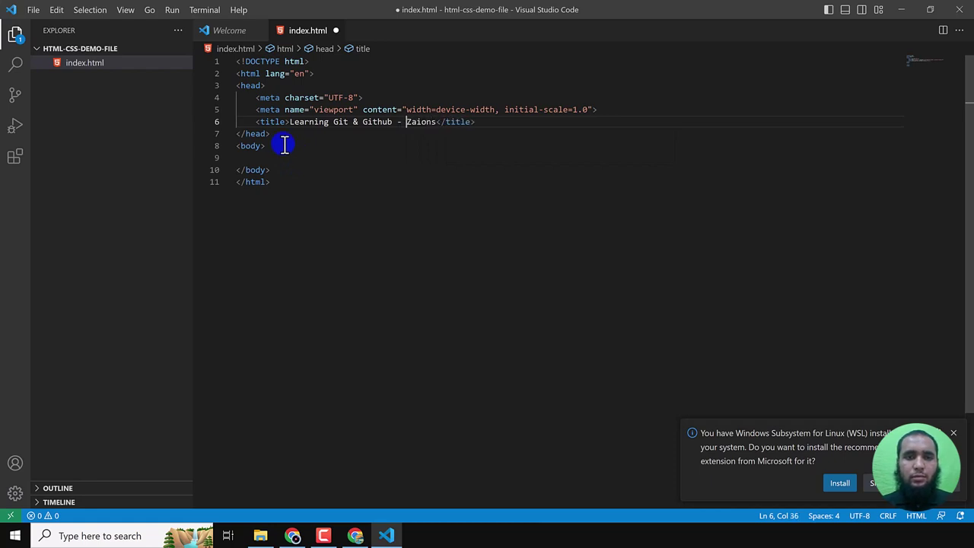
click(280, 159)
text(<h1></h1>)
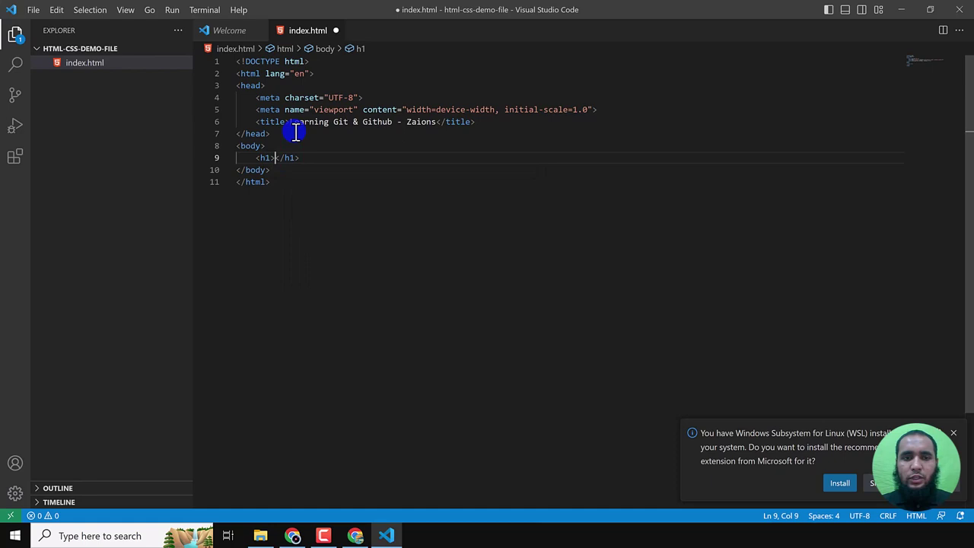
drag(289, 123, 436, 123)
key(ctrl+c)
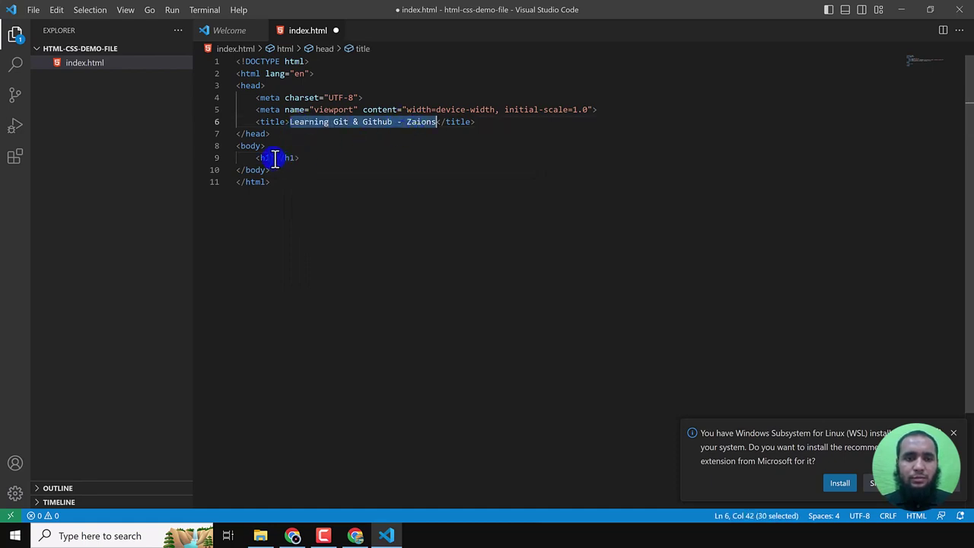
click(274, 159)
key(ctrl+v)
key(ctrl+s)
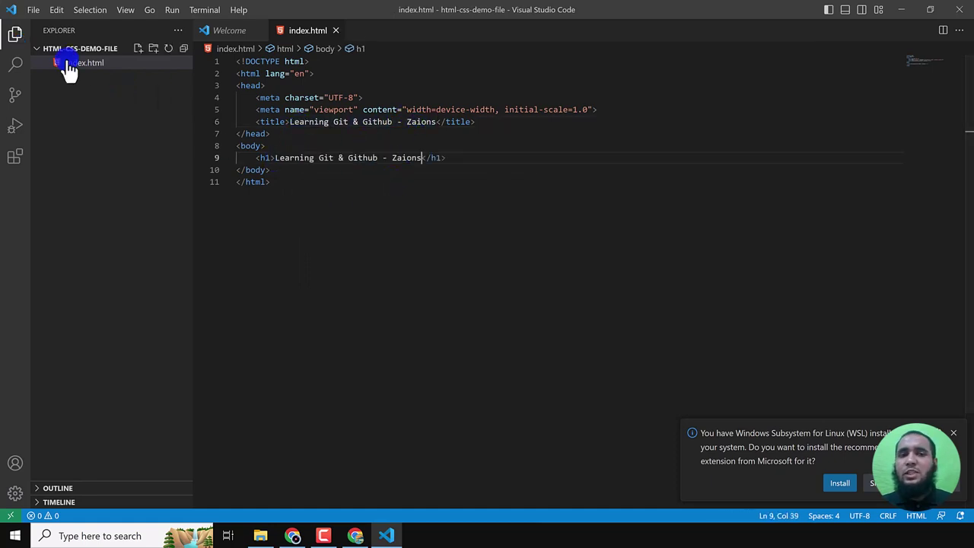
- Copy the full path of index.html and dismiss the WSL install notification
right_click(81, 64)
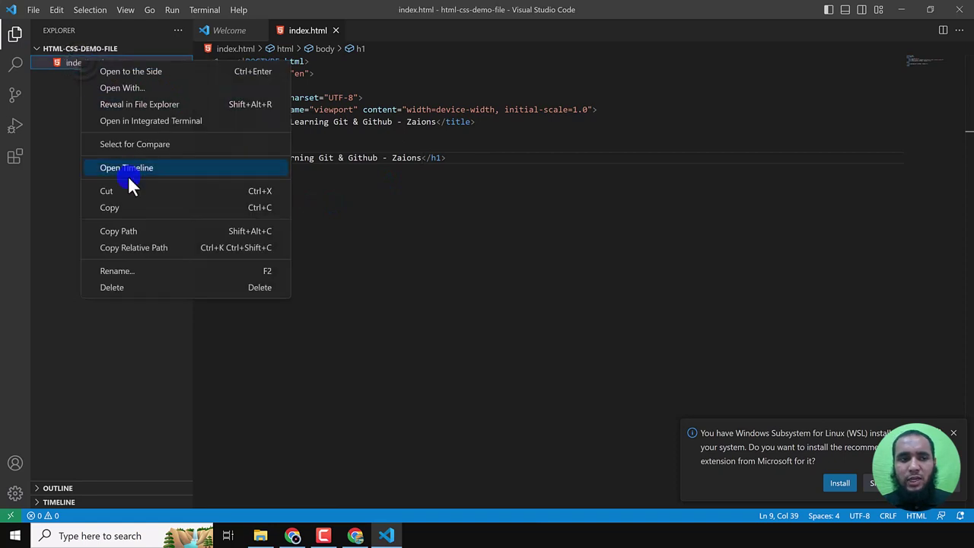
click(127, 232)
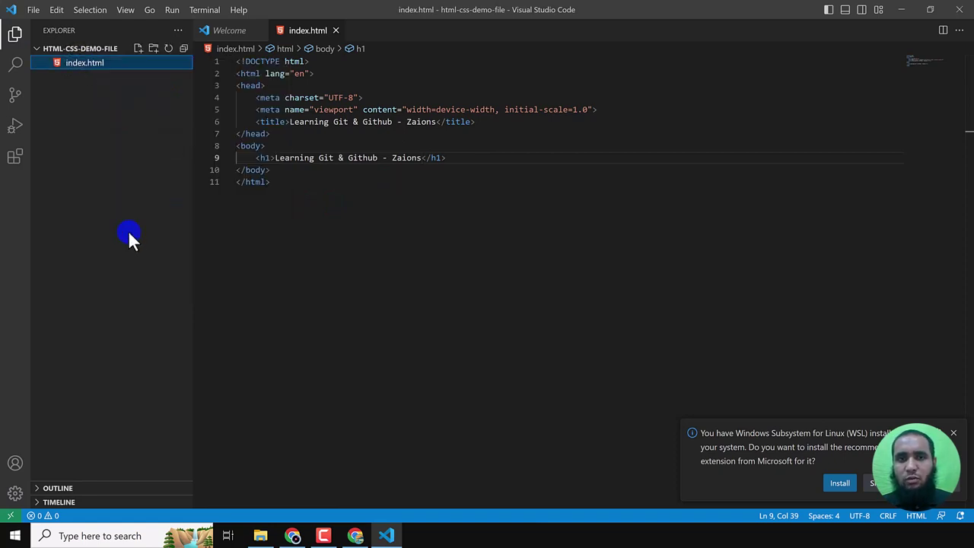
click(953, 433)
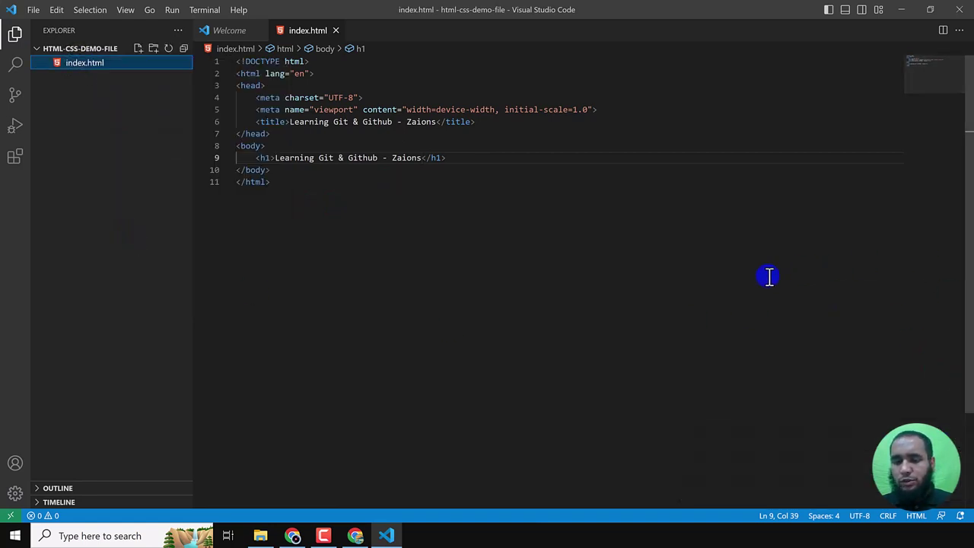
- Load index.html in a new Chrome tab, select its Learning Git & Github - Zaions heading, then close the tab
click(355, 534)
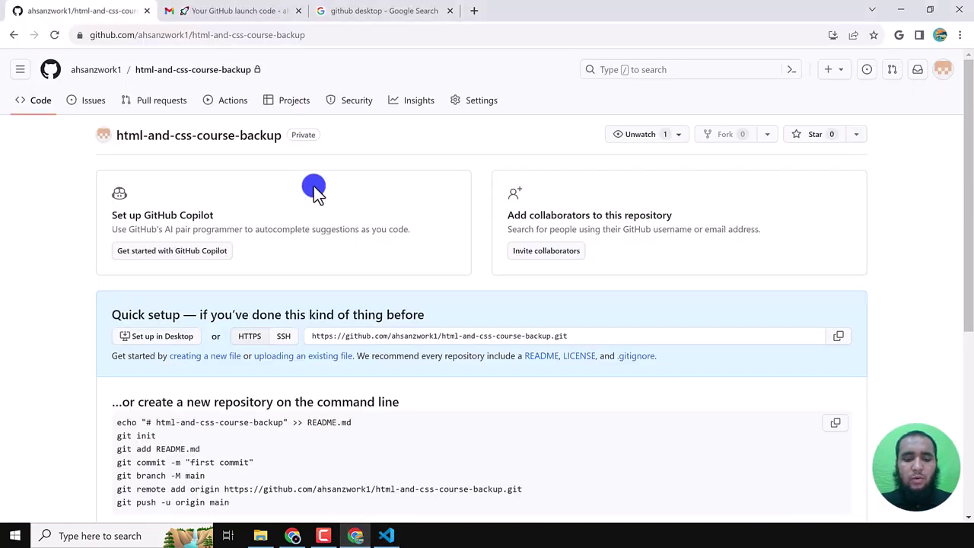
key(ctrl+t)
key(ctrl+v)
key(Return)
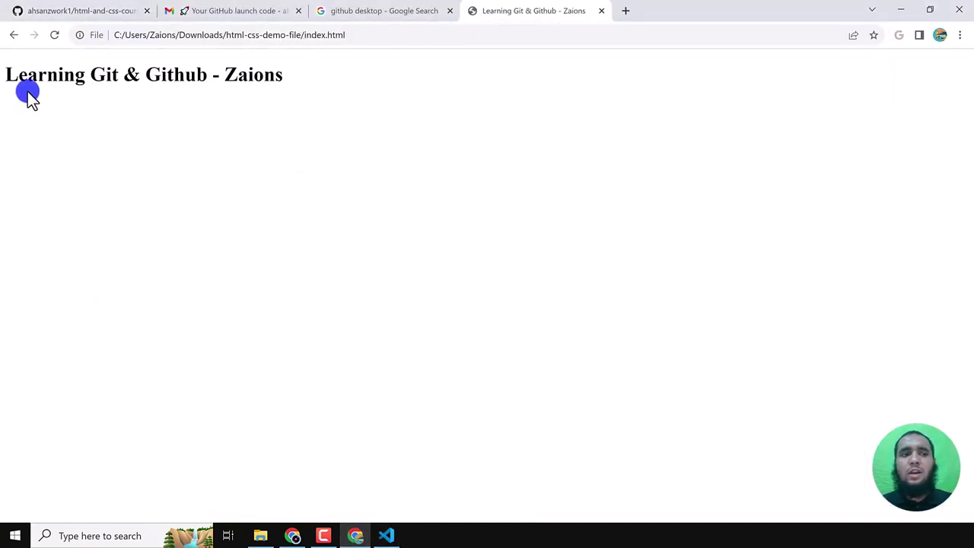
drag(22, 77, 328, 111)
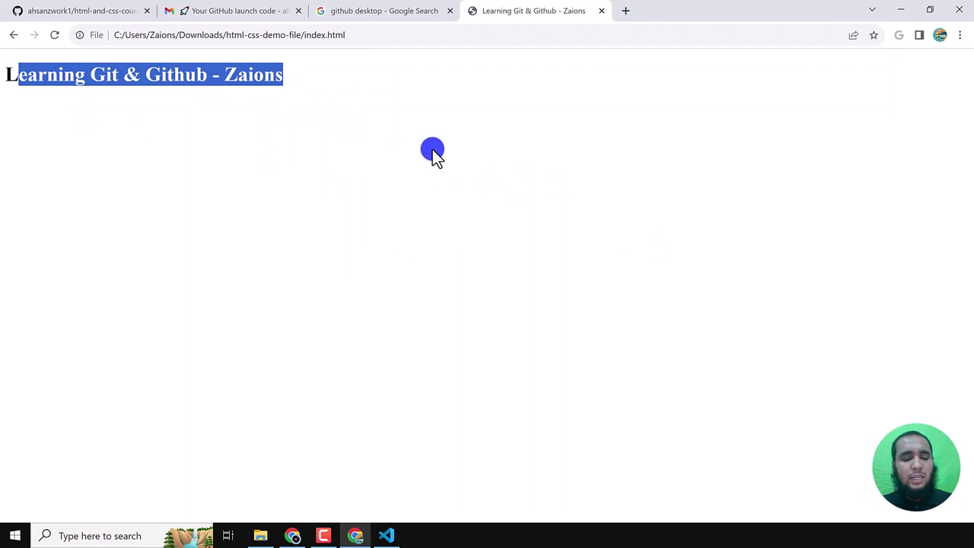
key(ctrl+w)
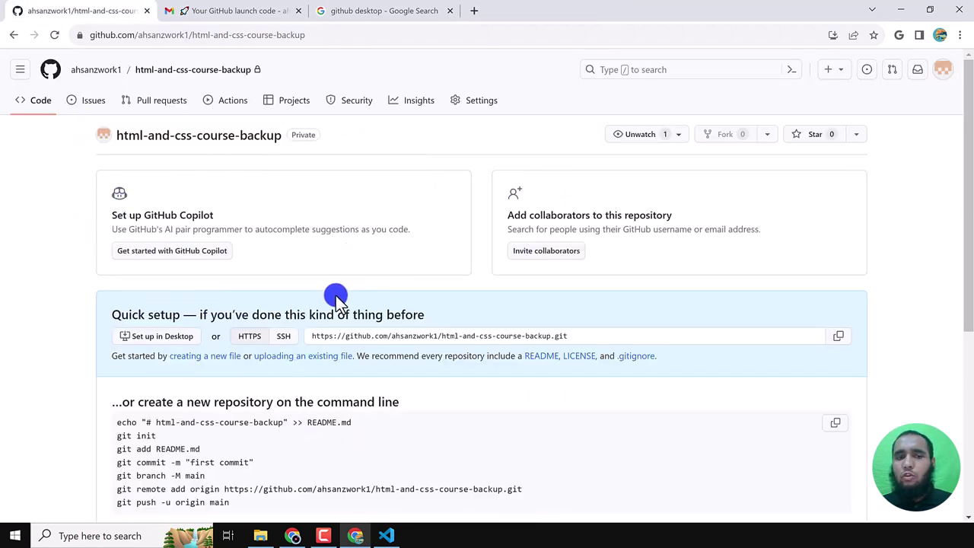
- Launch Git Bash from the html-css-demo-file folder's right-click menu via Open Git Bash here
click(260, 537)
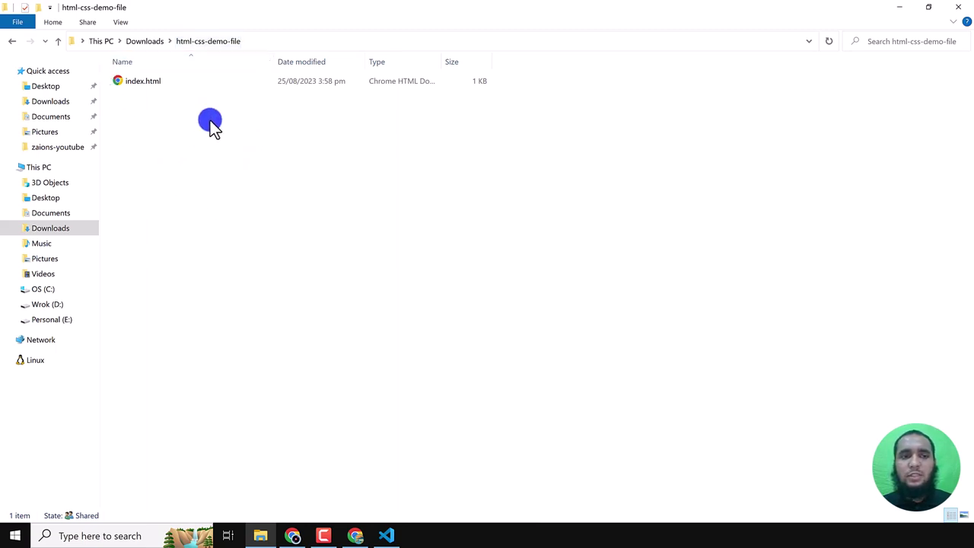
right_click(245, 158)
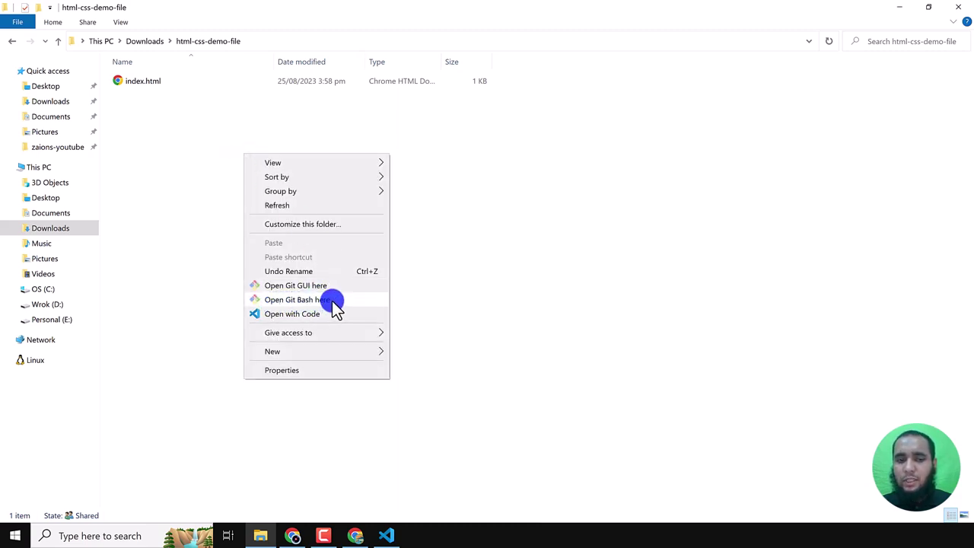
click(332, 305)
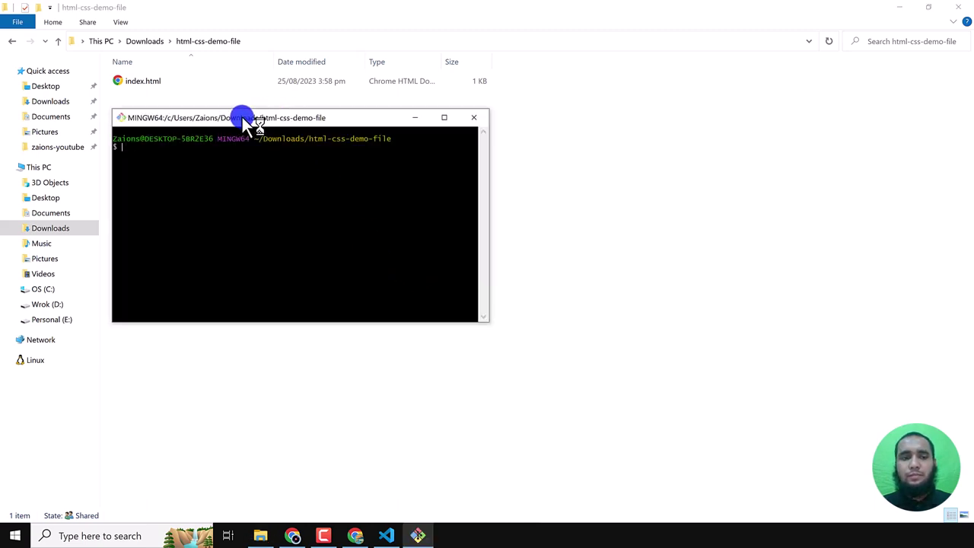
- Run git to list its available commands, with the terminal maximized
drag(244, 117, 466, 192)
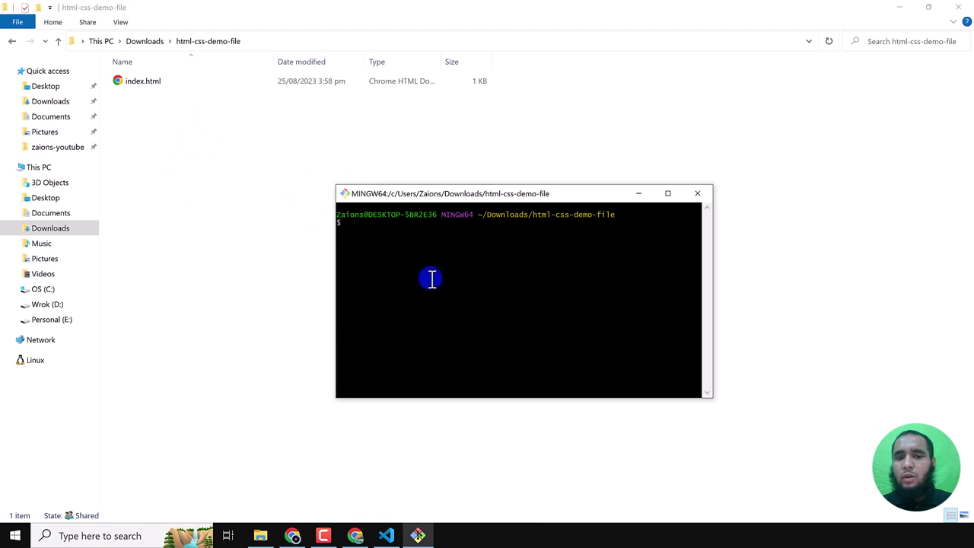
text(git)
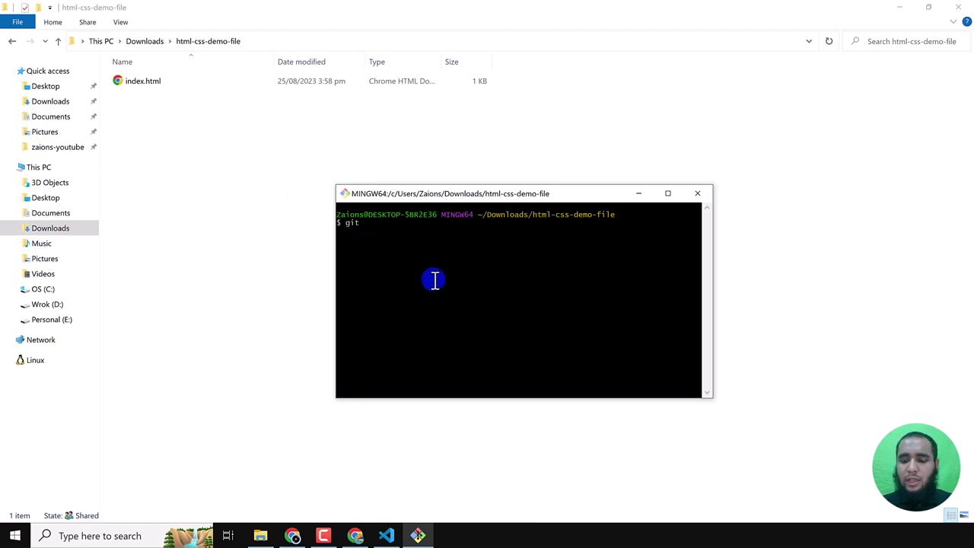
key(Return)
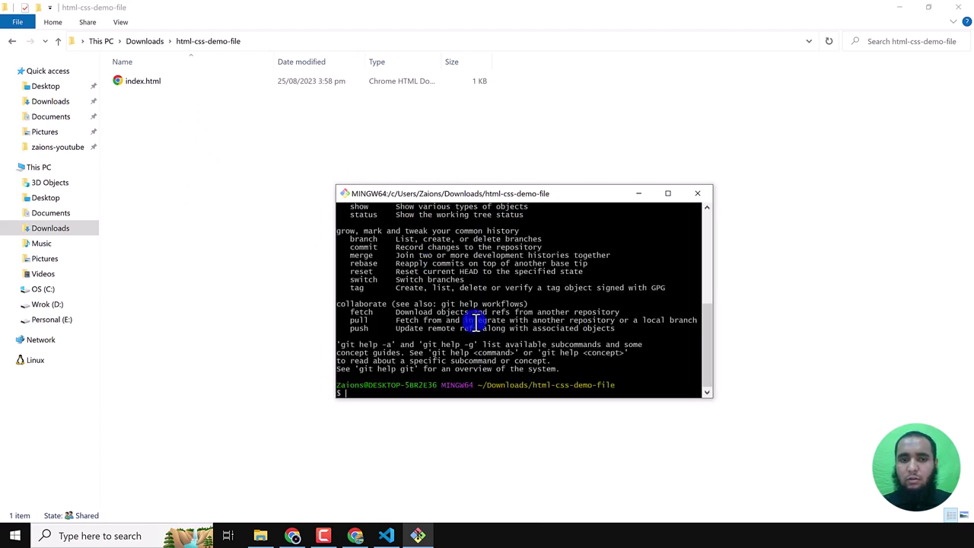
click(669, 194)
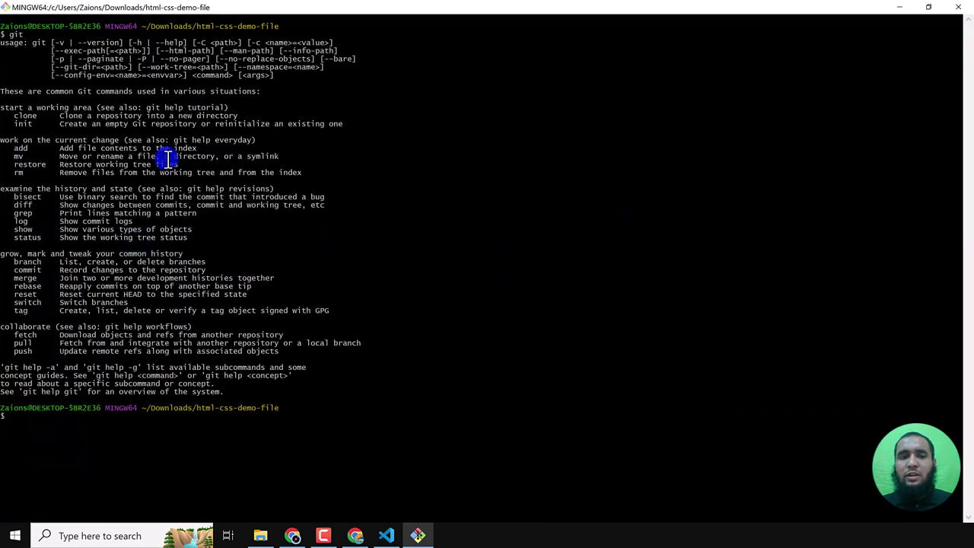
drag(2, 43, 203, 327)
click(37, 435)
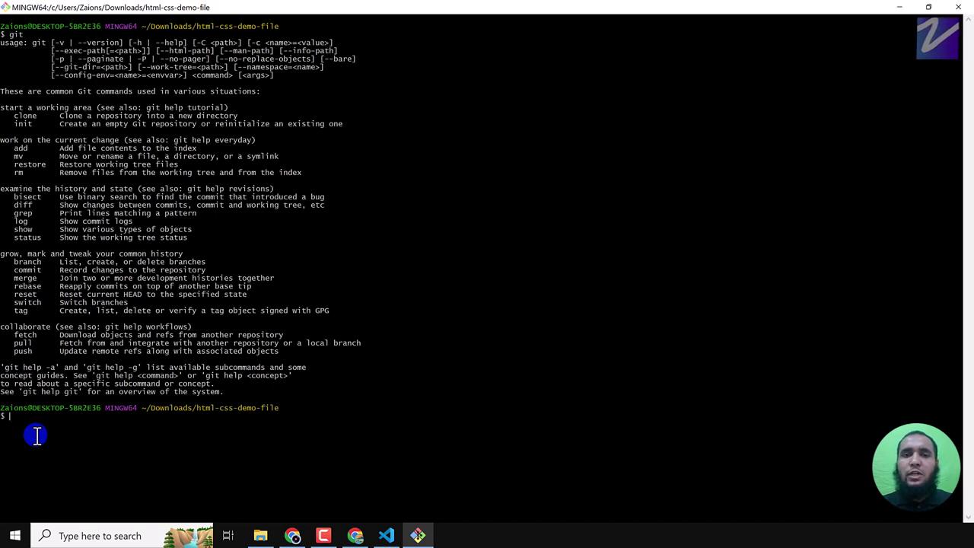
- Run git status, which reports no repository yet, and enlarge the terminal font two steps
text(git status)
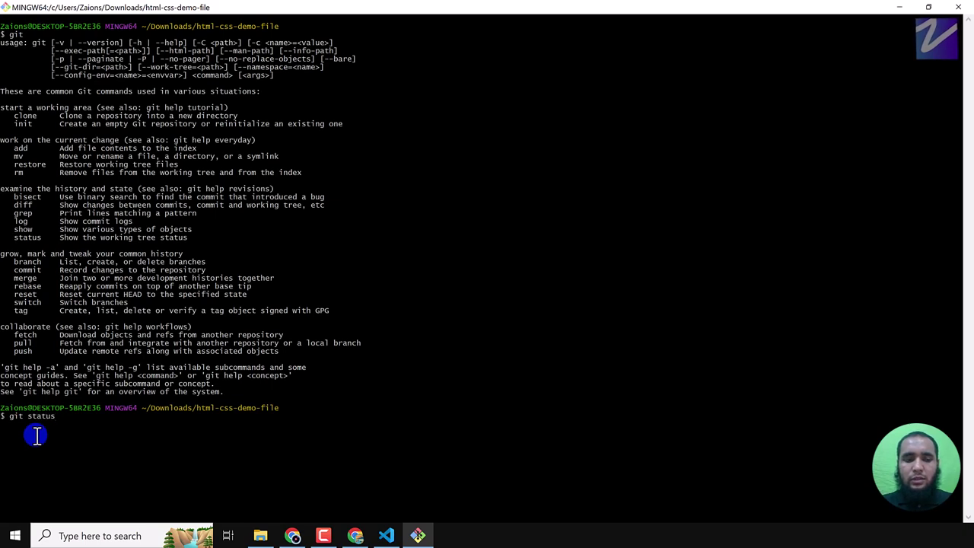
key(Return)
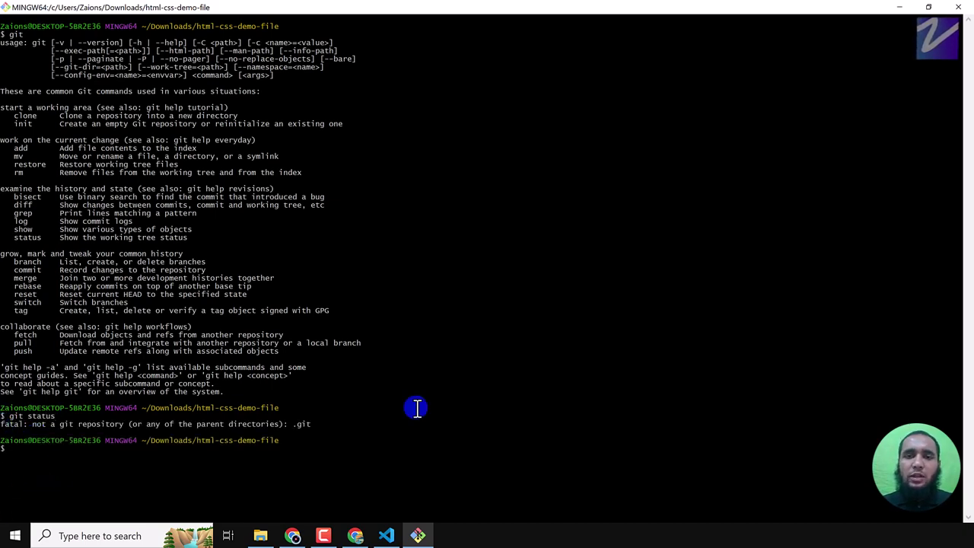
key(ctrl+equal)
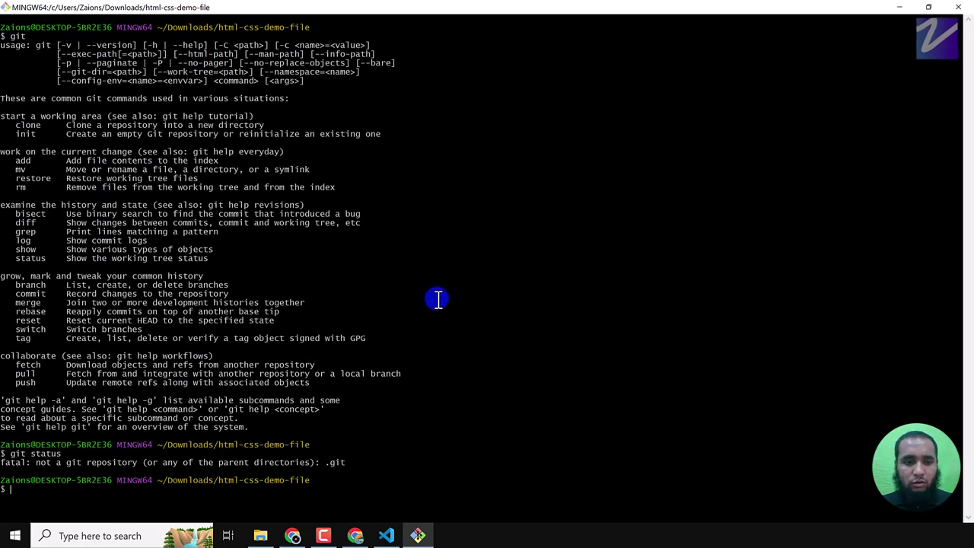
key(ctrl+equal)
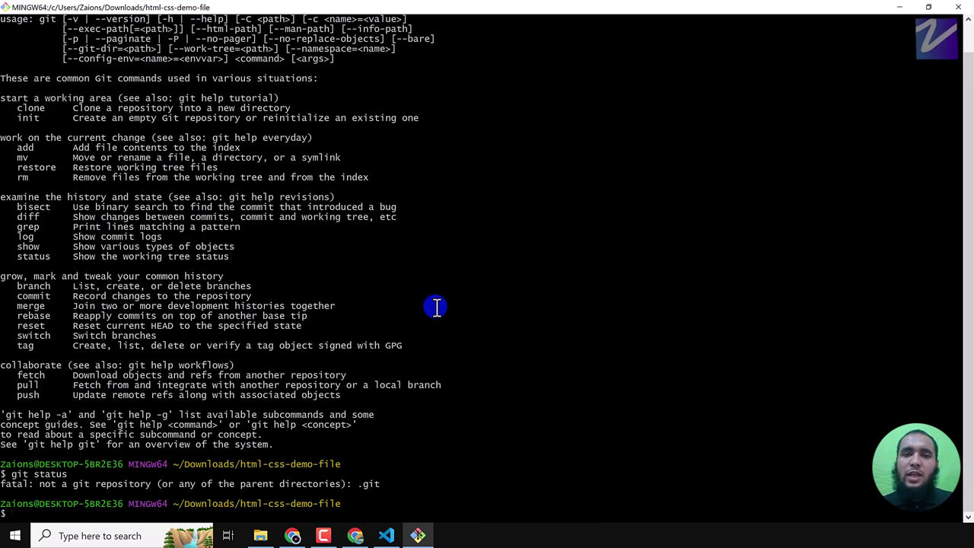
- Run git init in html-css-demo-file, creating an empty repository on master
key(alt+Tab)
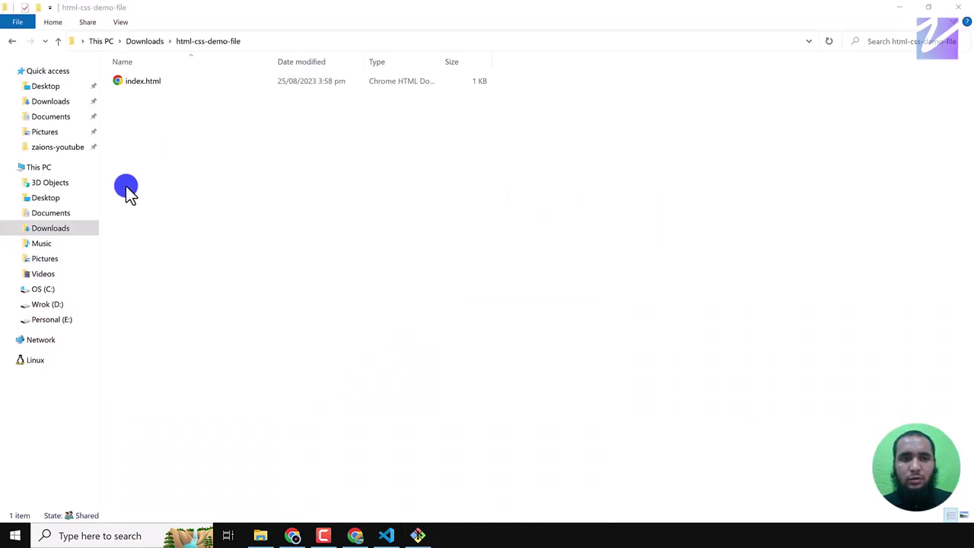
key(alt+Tab)
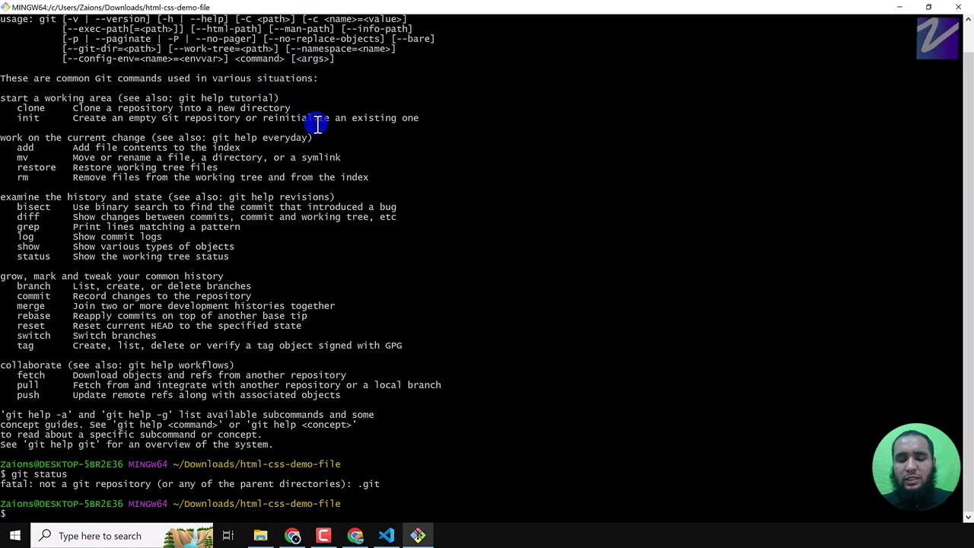
text(git init)
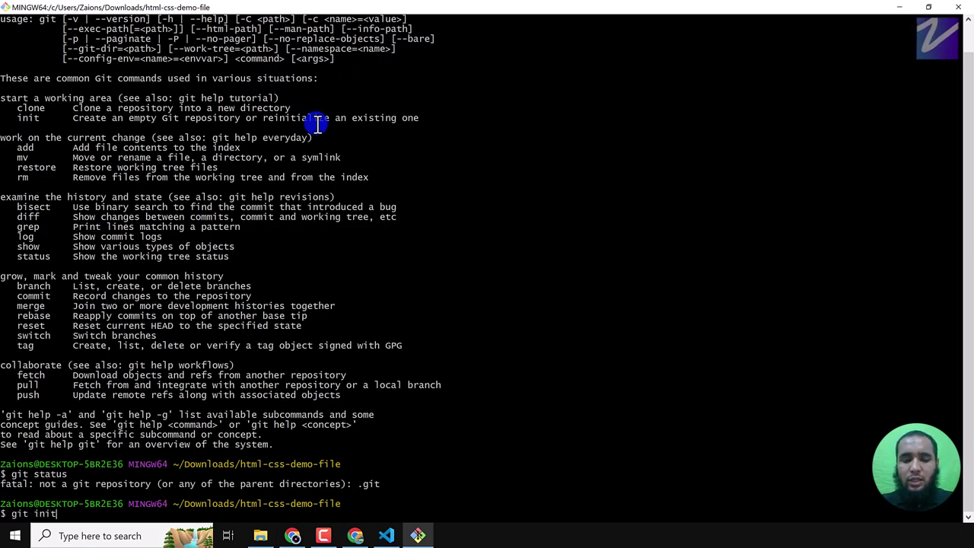
key(Return)
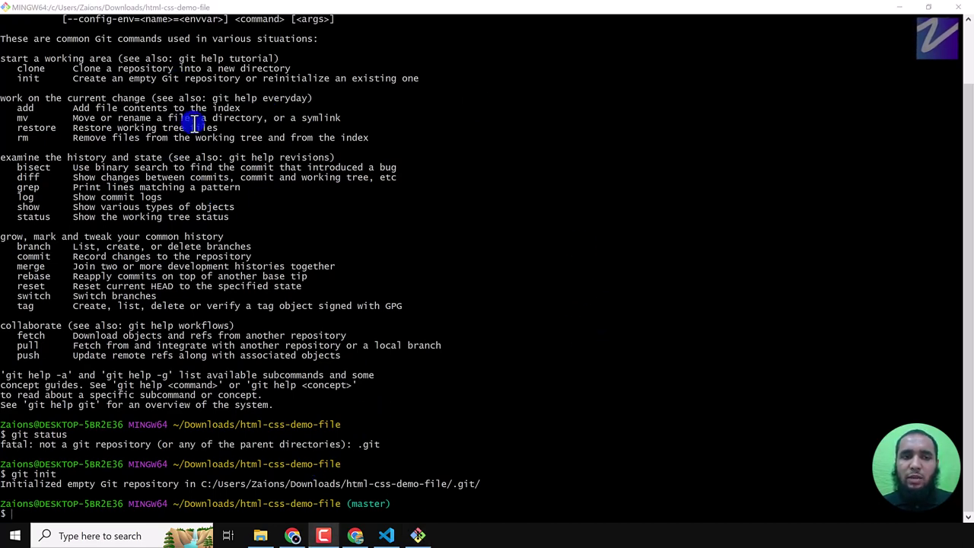
click(388, 533)
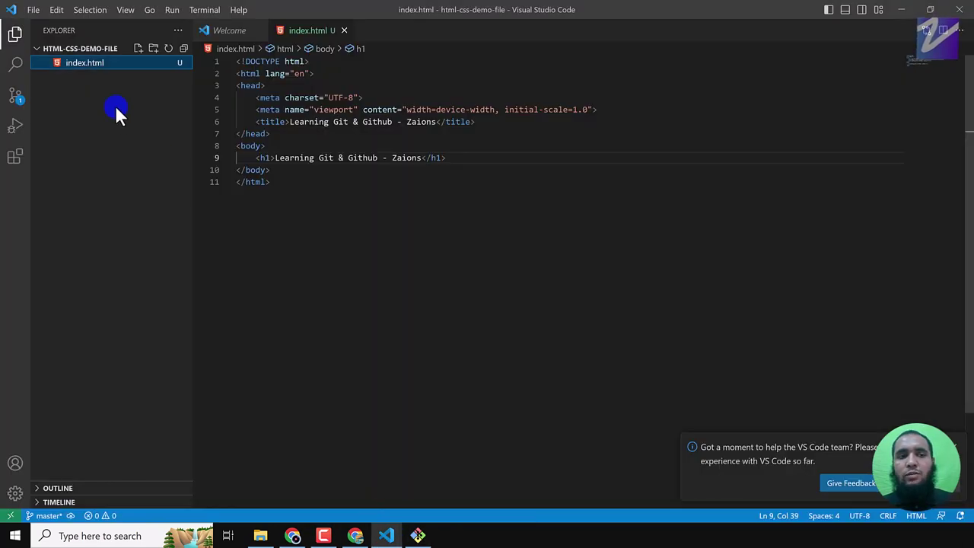
click(363, 203)
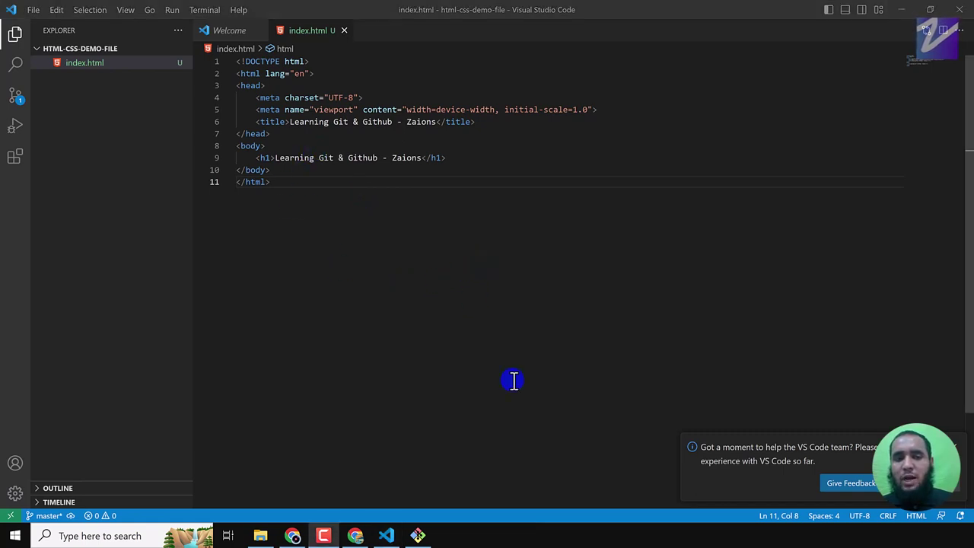
key(alt+Tab)
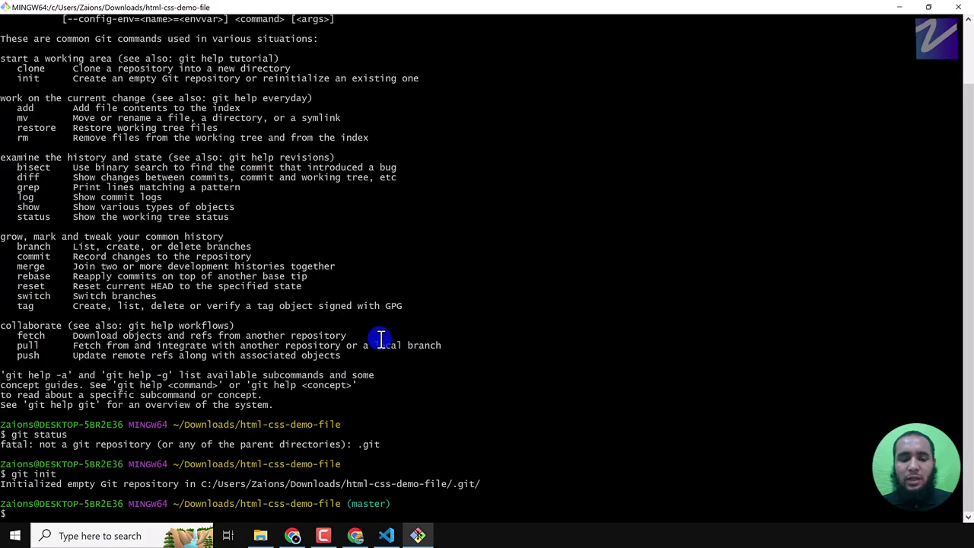
- Run git status on the new repository, replacing a half-typed git add
text(git add)
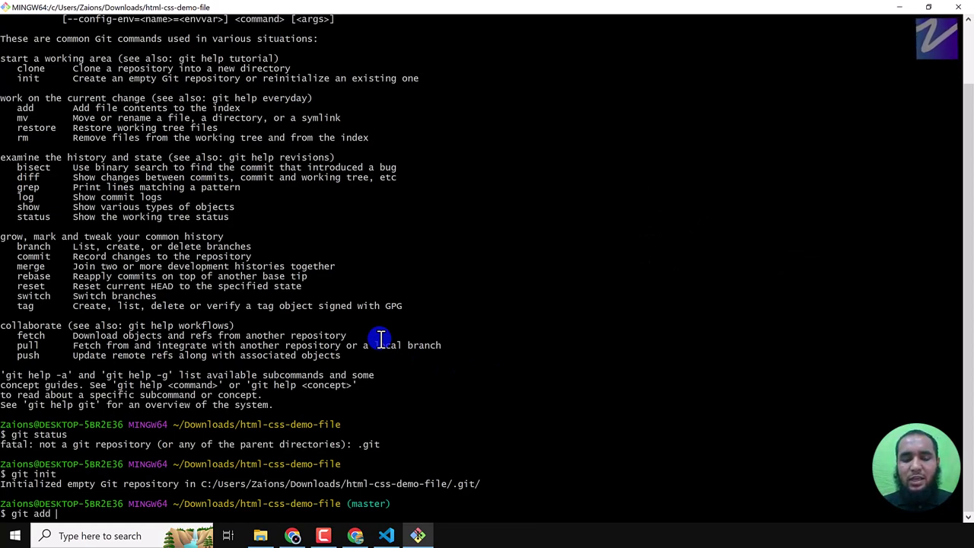
key(BackSpace)
key(BackSpace)
key(BackSpace)
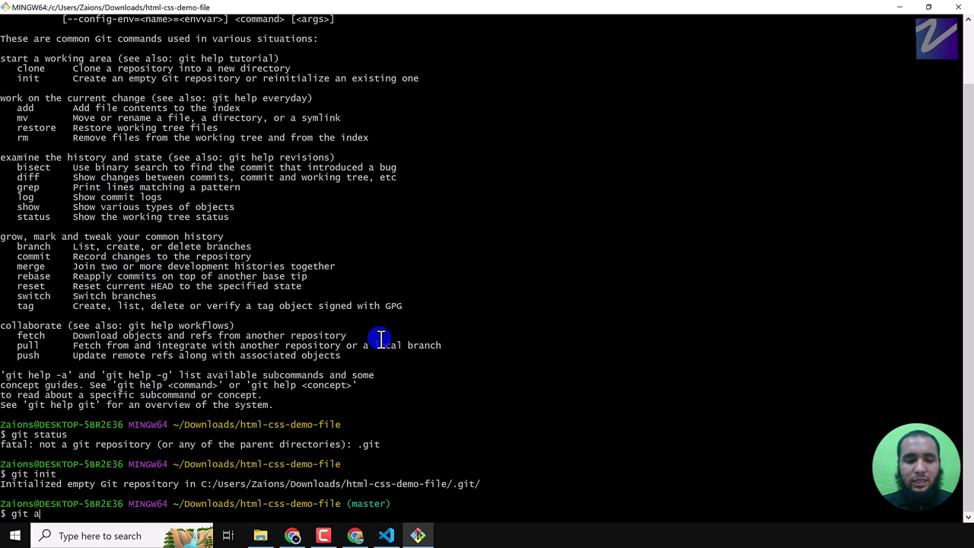
key(BackSpace)
text(status)
key(Return)
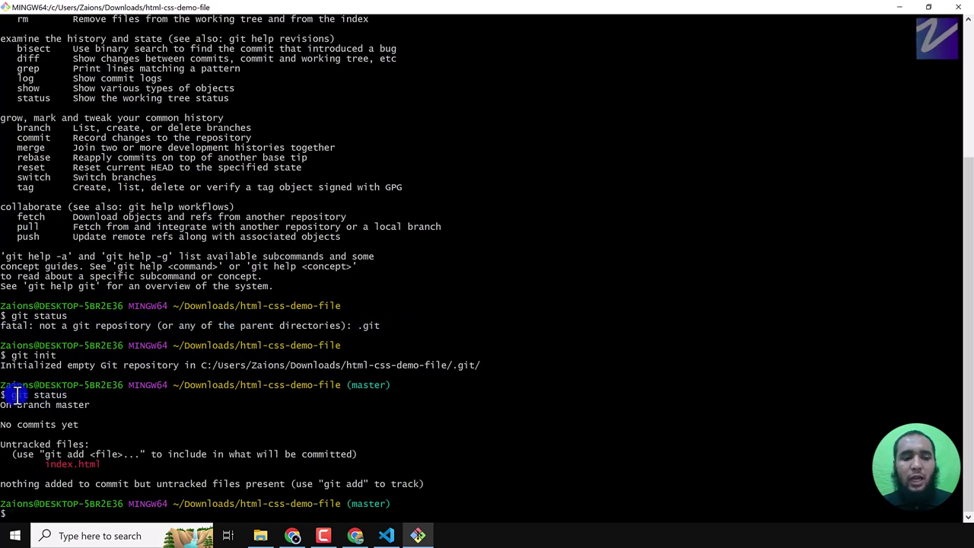
- Highlight the git init and git status lines, On branch master, and the untracked index.html listing
triple_click(52, 355)
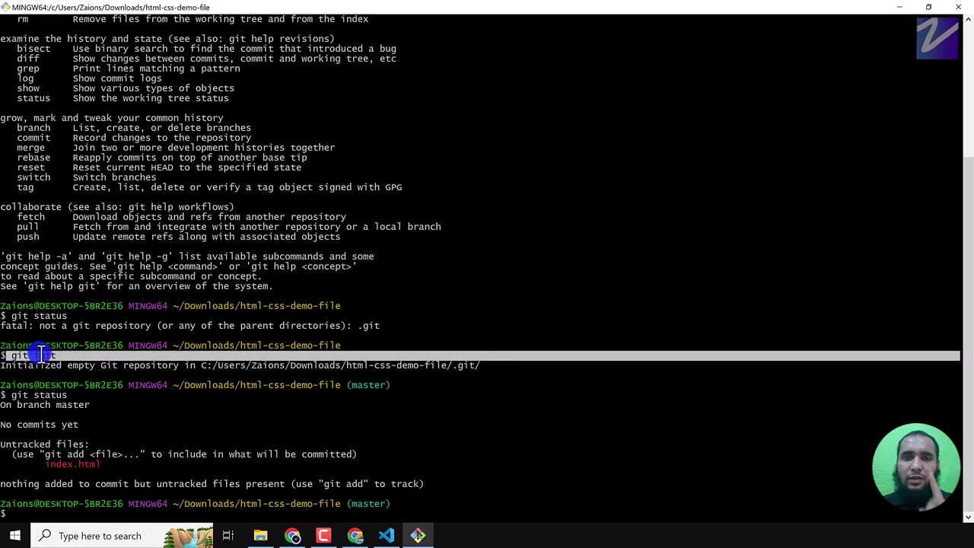
drag(3, 395, 67, 396)
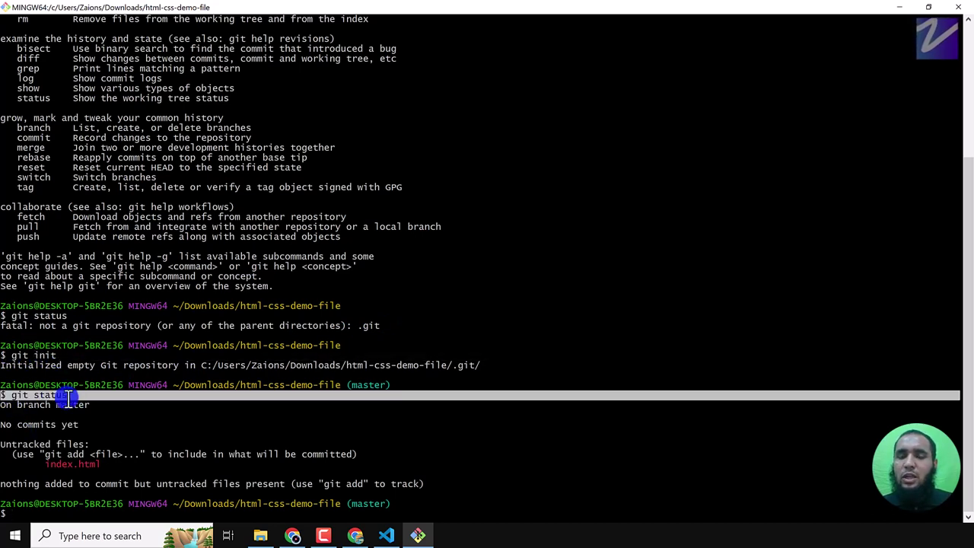
click(5, 407)
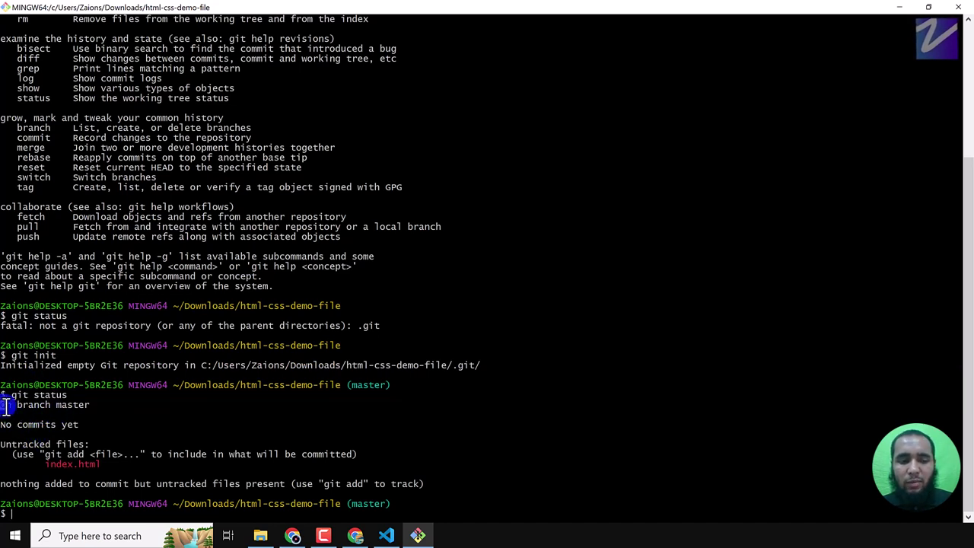
drag(6, 407, 91, 405)
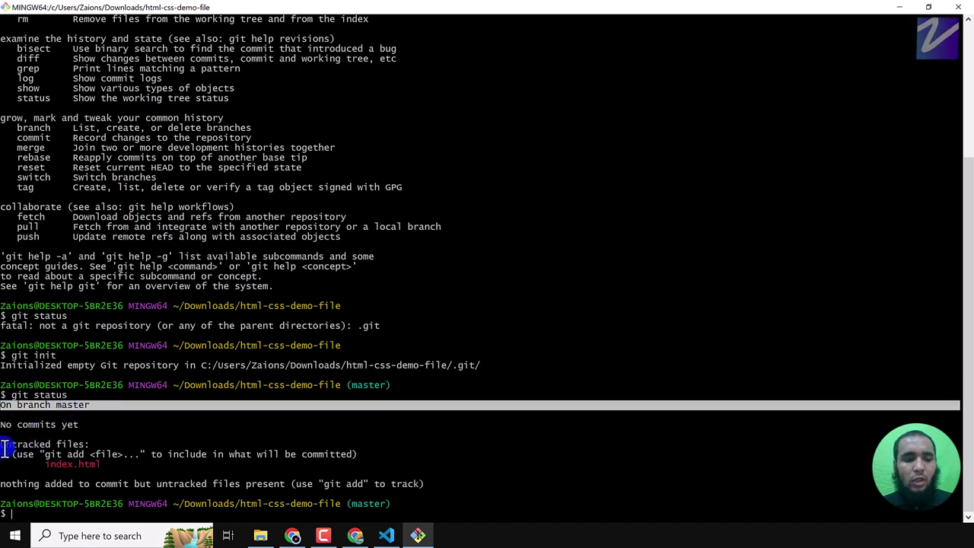
drag(5, 443, 109, 462)
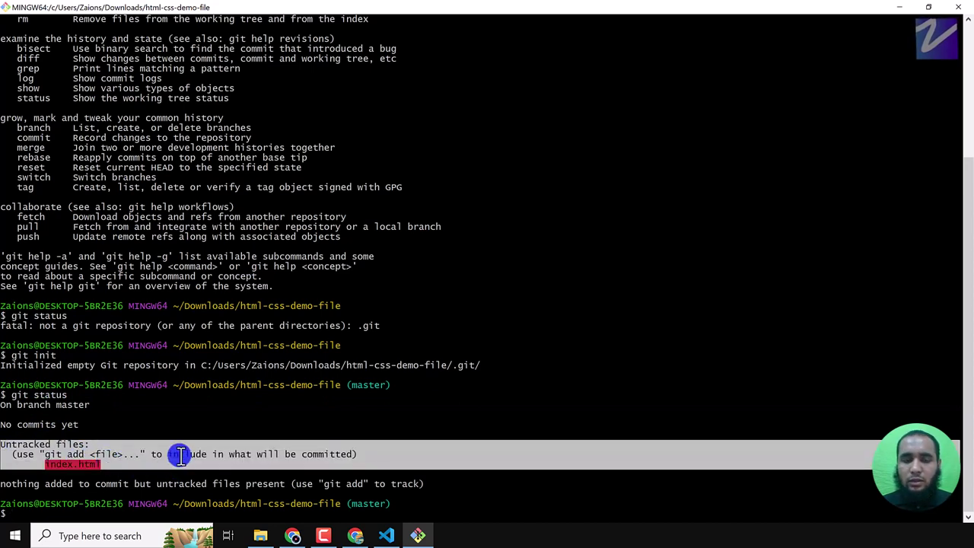
drag(5, 445, 89, 458)
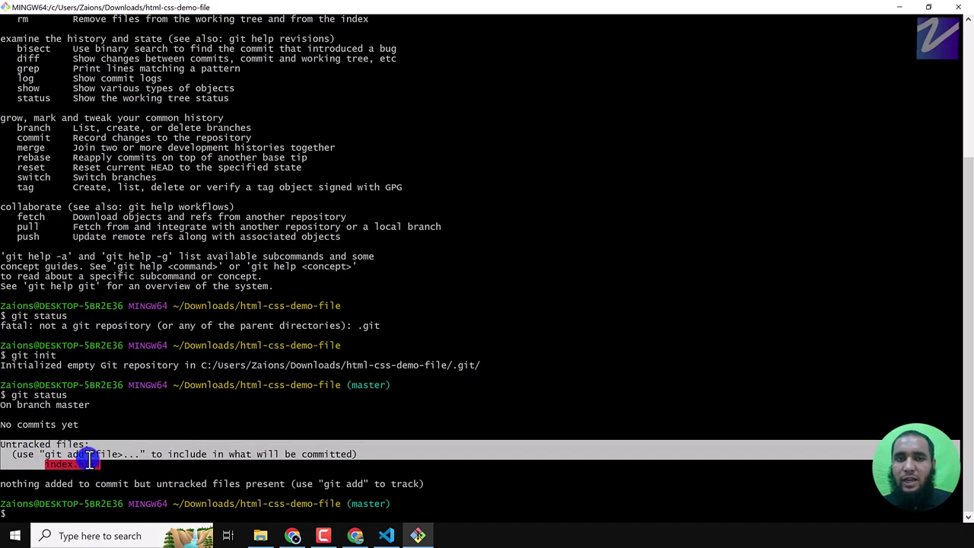
click(66, 511)
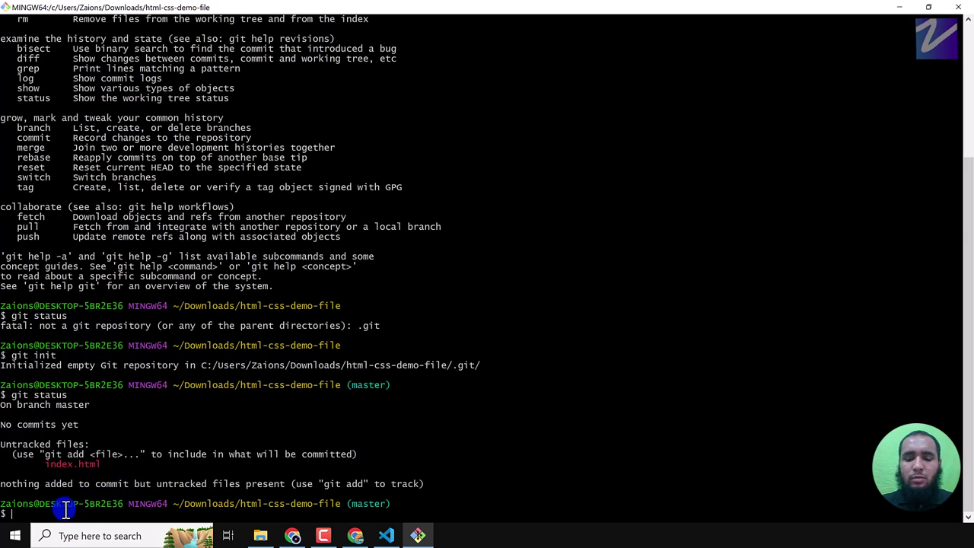
- Stage everything with git add . rather than naming index.html
text(git add)
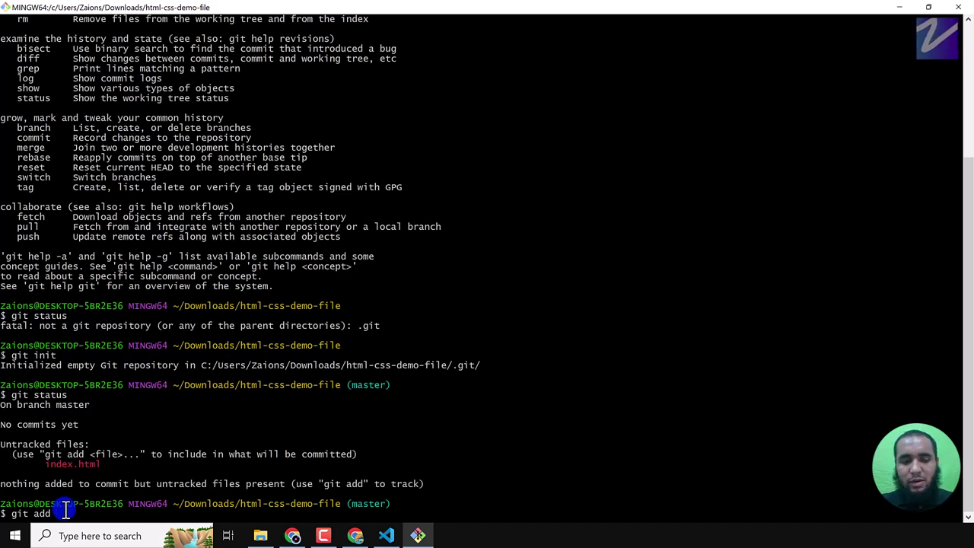
text(index.html)
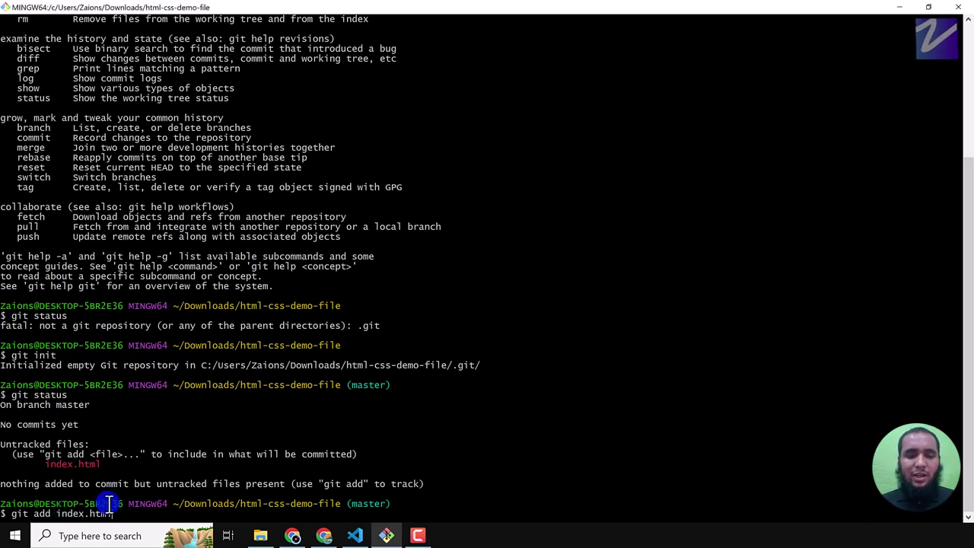
key(BackSpace)
key(BackSpace)
key(BackSpace)
key(BackSpace)
key(BackSpace)
key(BackSpace)
key(BackSpace)
key(BackSpace)
key(BackSpace)
key(BackSpace)
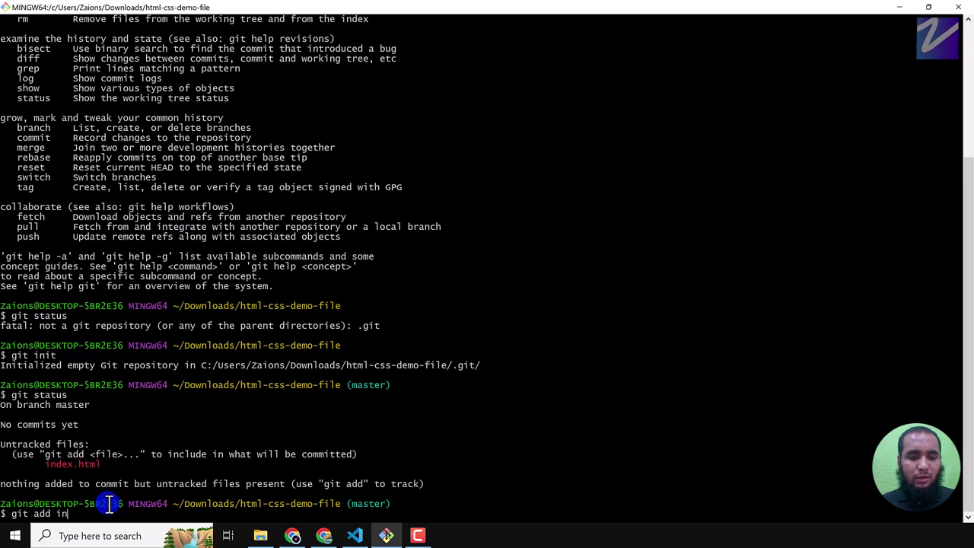
text(.)
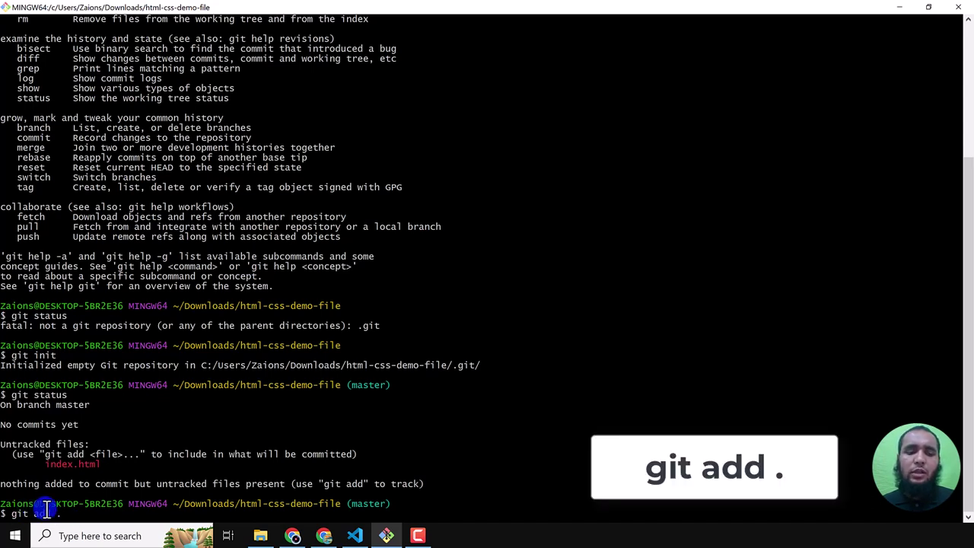
text(.)
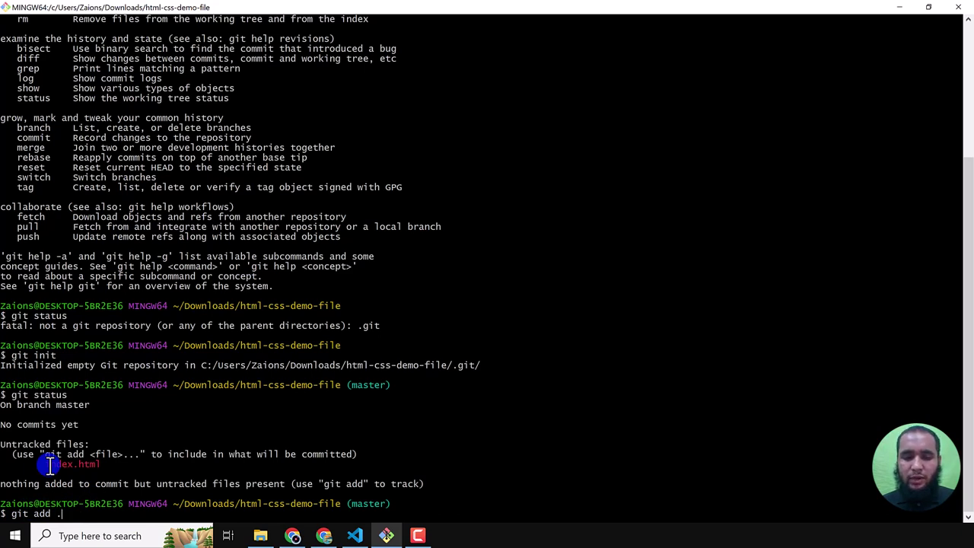
key(Return)
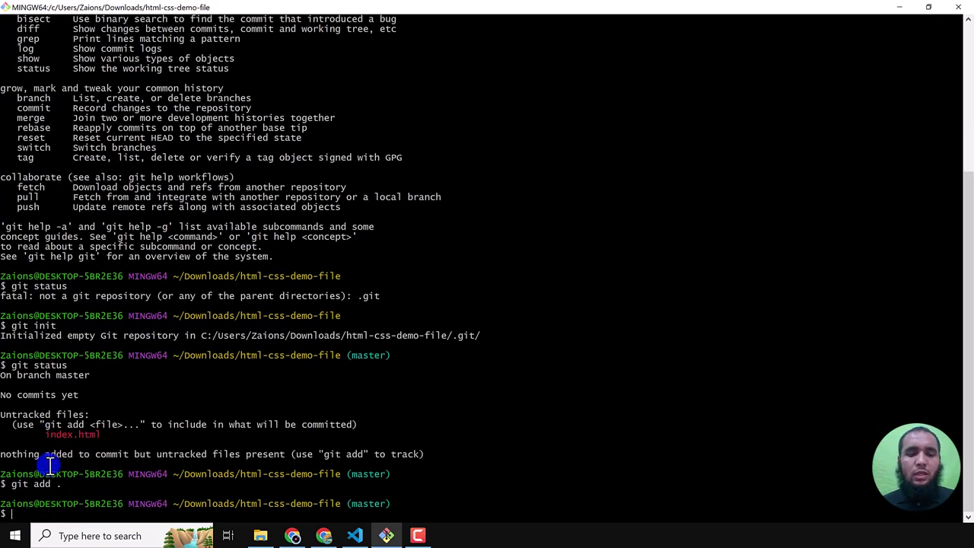
- Rerun git status and highlight the new file: index.html line under Changes to be committed
text(git status)
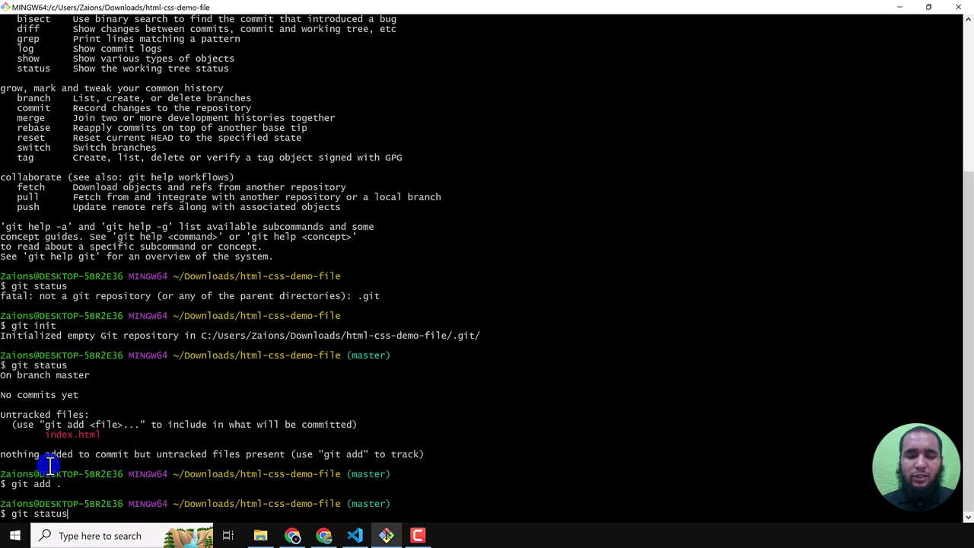
key(Return)
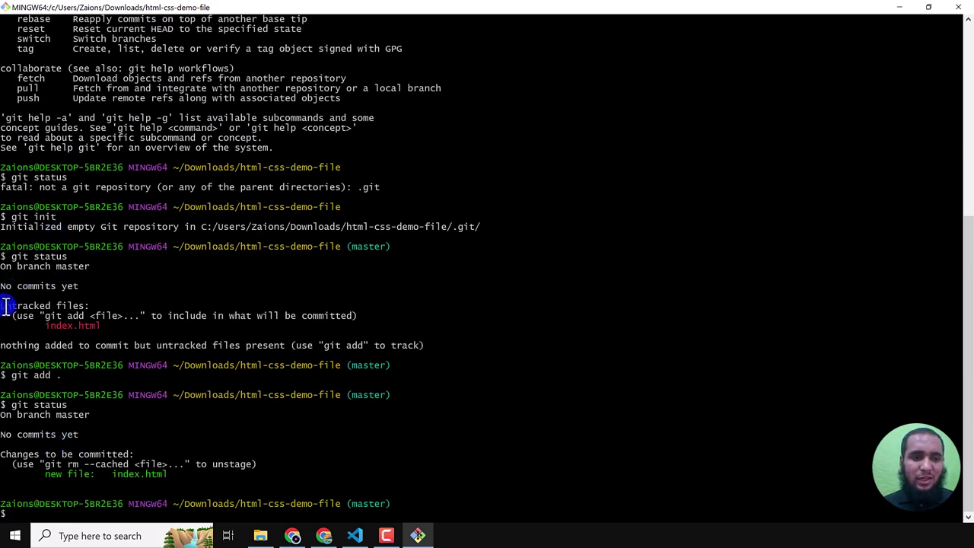
drag(4, 308, 72, 318)
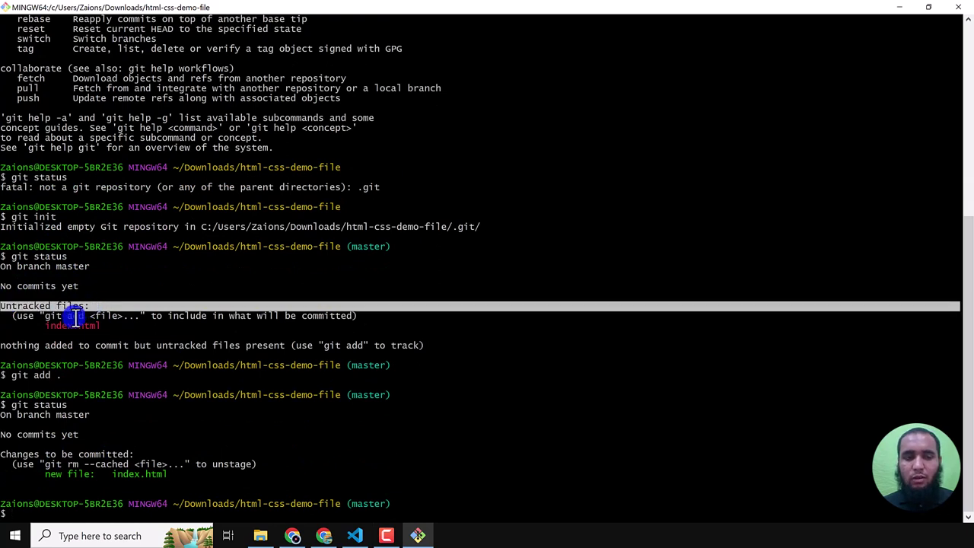
click(55, 325)
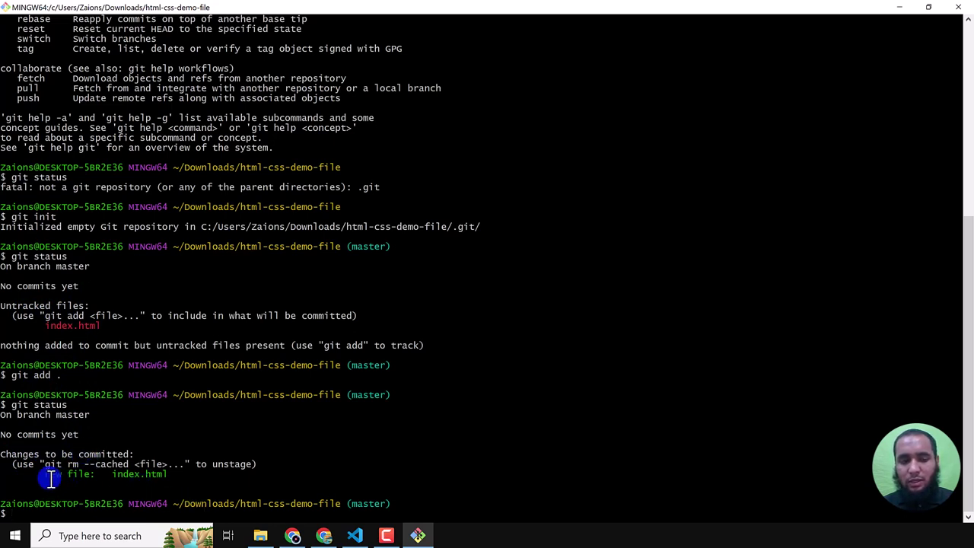
drag(47, 475, 174, 487)
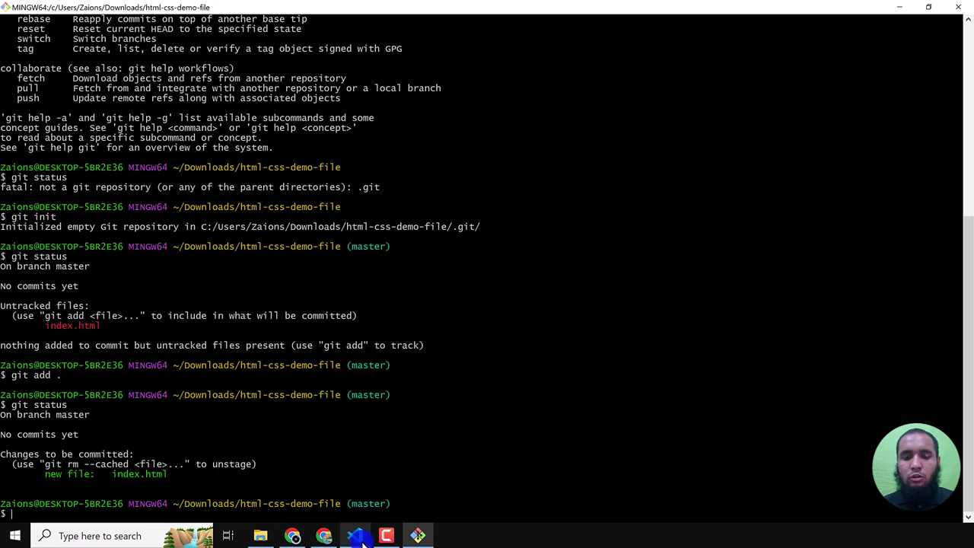
- In a new VS Code file, write 'git init (one time in one project)', enlarging the view and hiding the sidebar
click(355, 536)
key(ctrl+n)
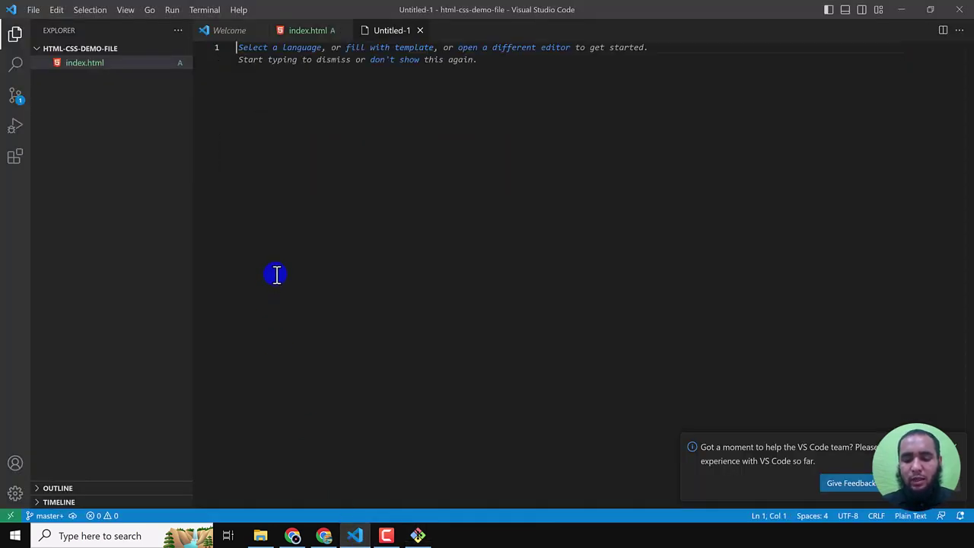
text(git init)
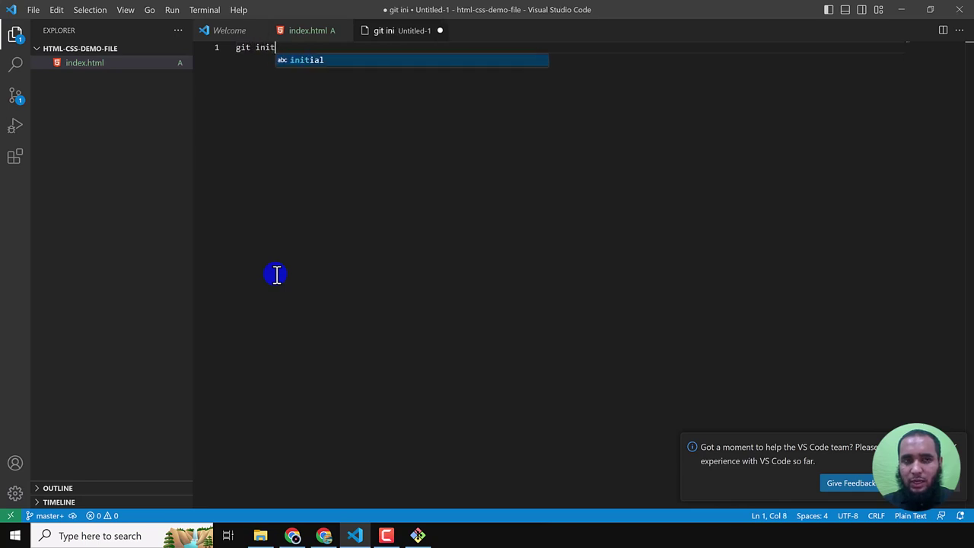
text(   ()
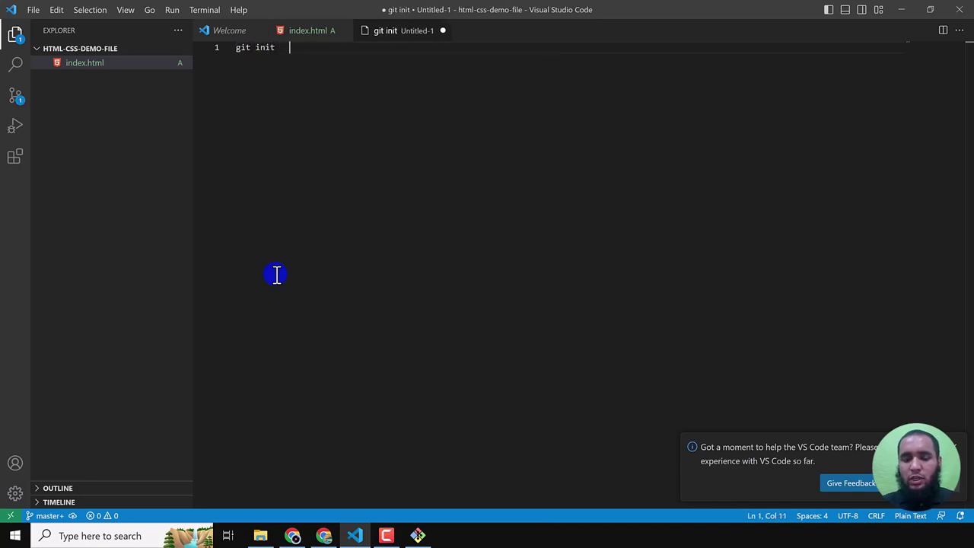
text(one time in on)
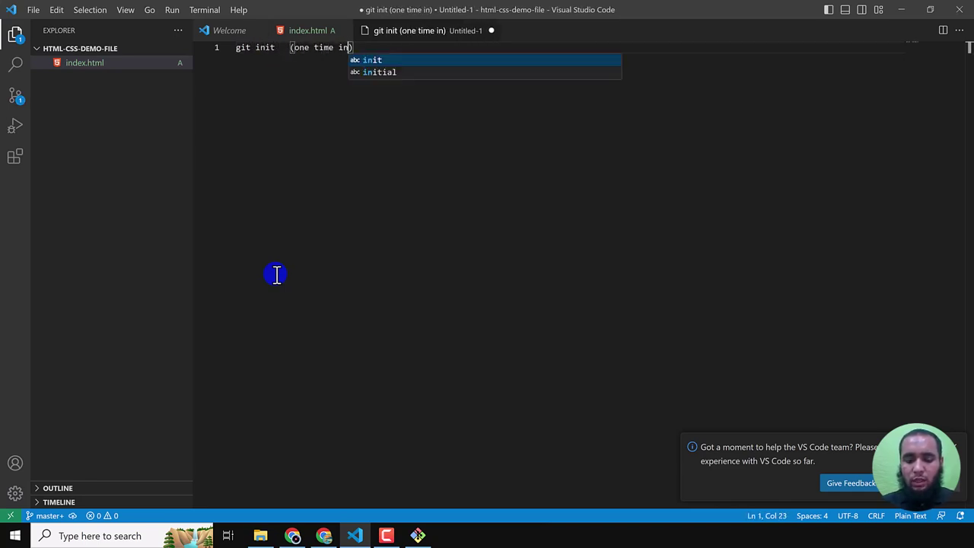
text(e project)
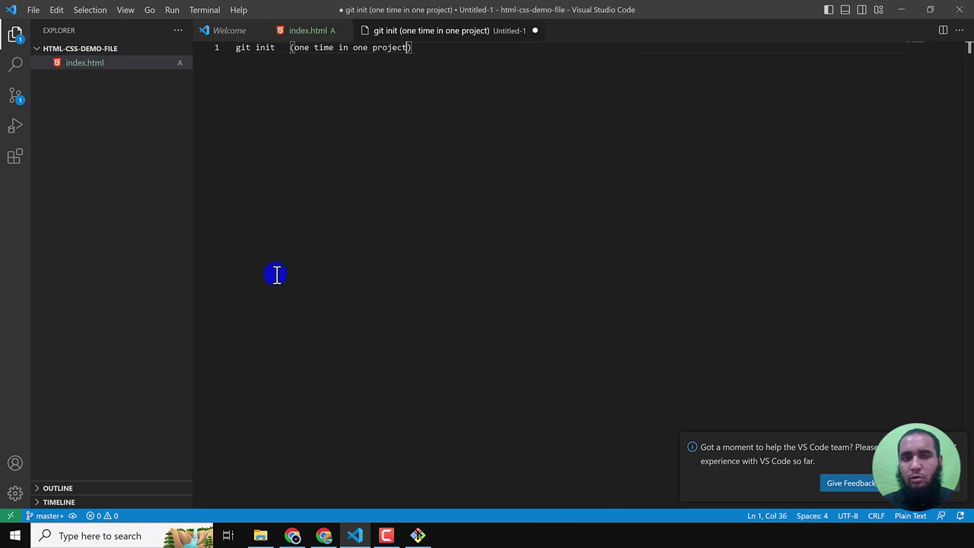
key(End)
key(Return)
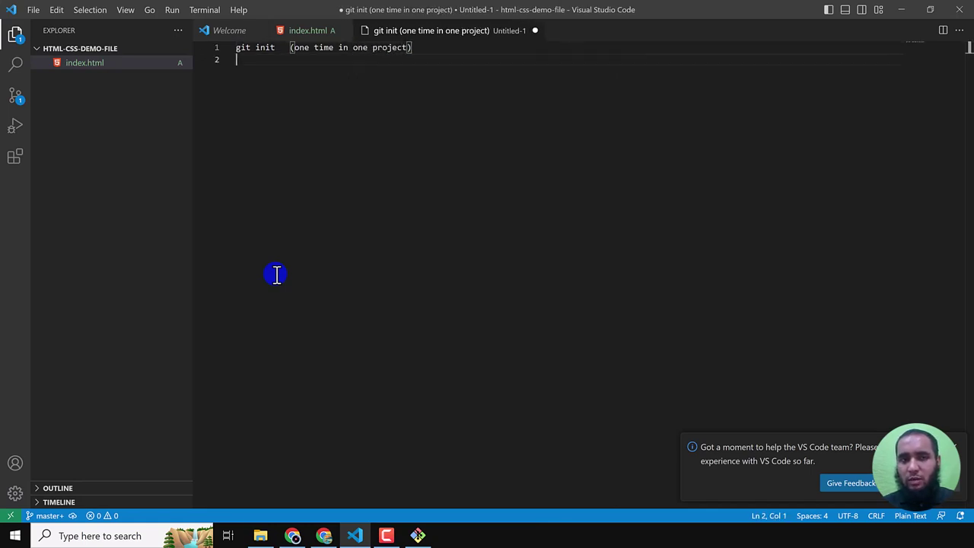
key(Return)
key(ctrl+equal)
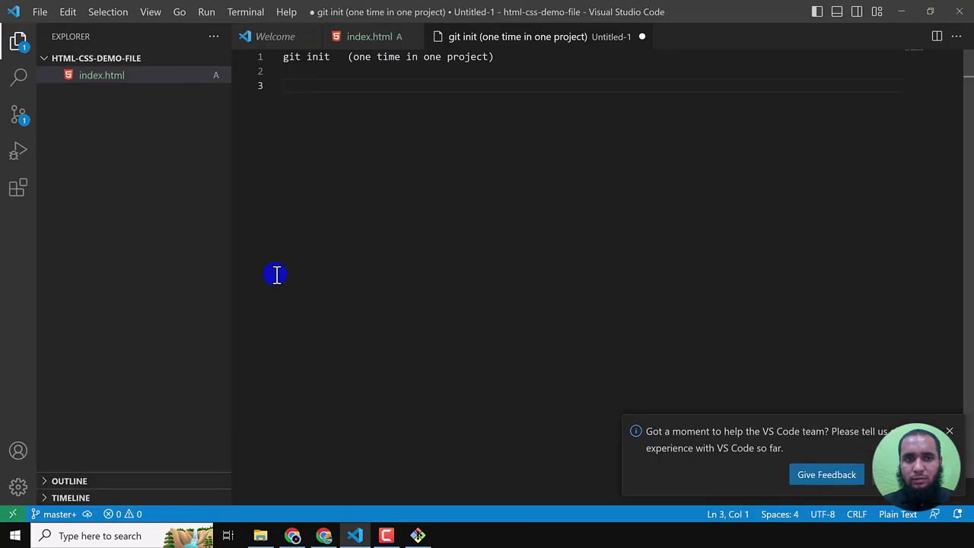
key(ctrl+equal)
key(ctrl+b)
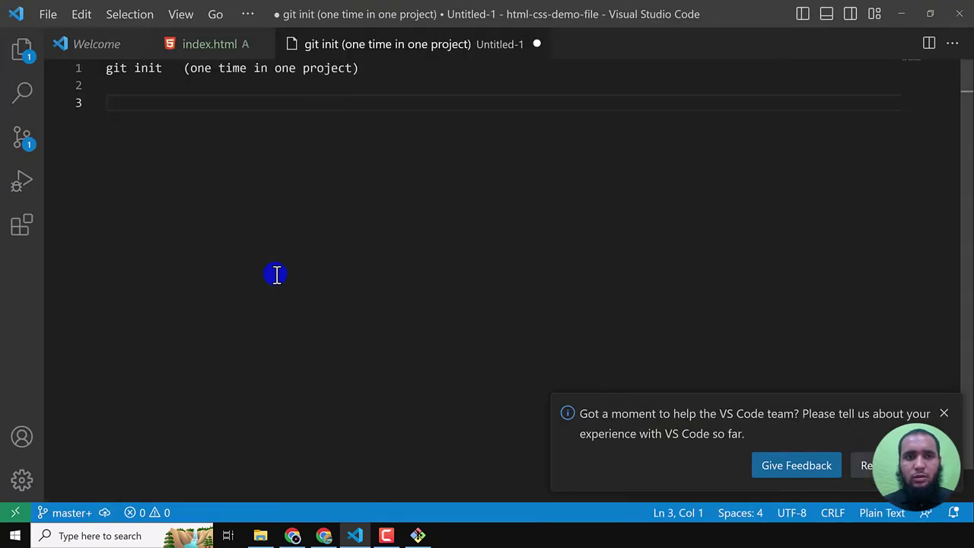
- Add a dashed separator, then the lines add/edit/delete, git add ., commit and server push
text(--)
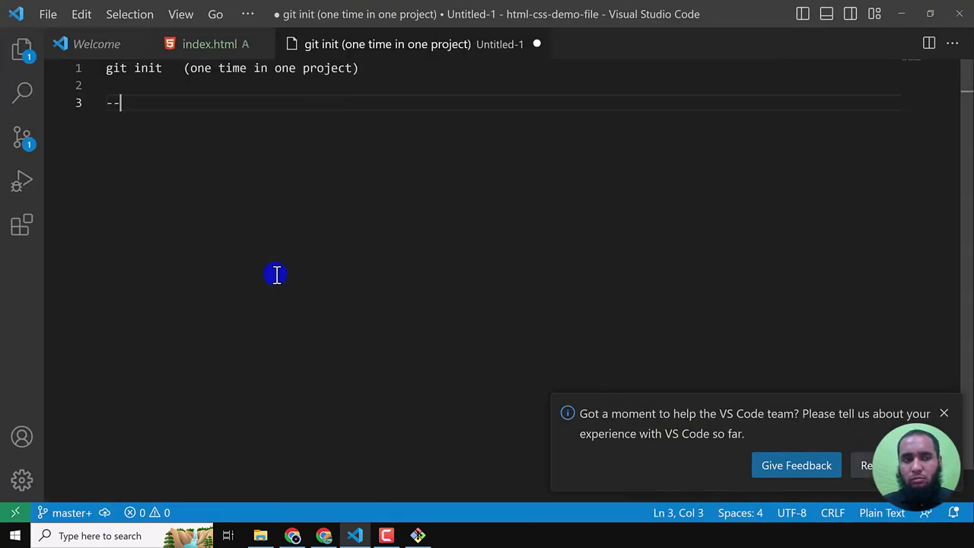
text(--------)
key(Return)
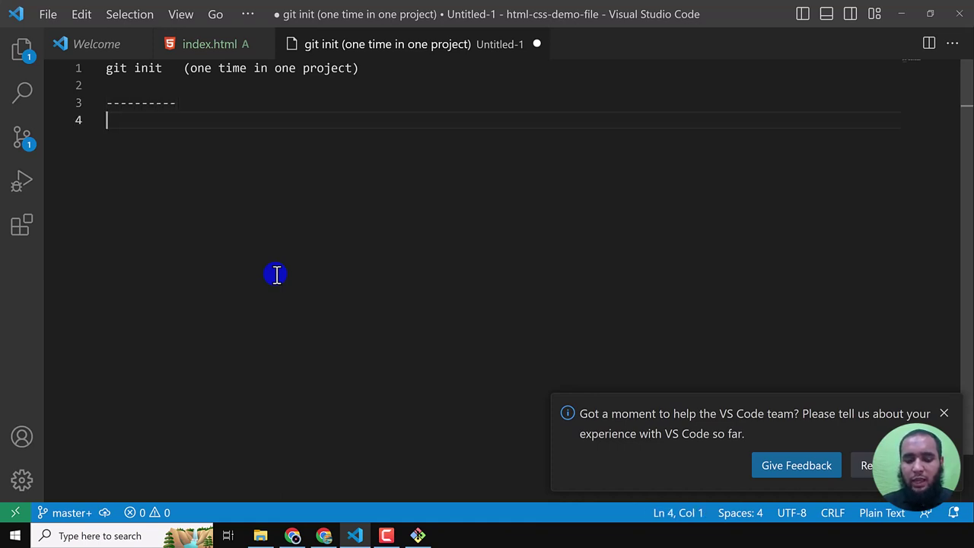
text(add/ed)
key(BackSpace)
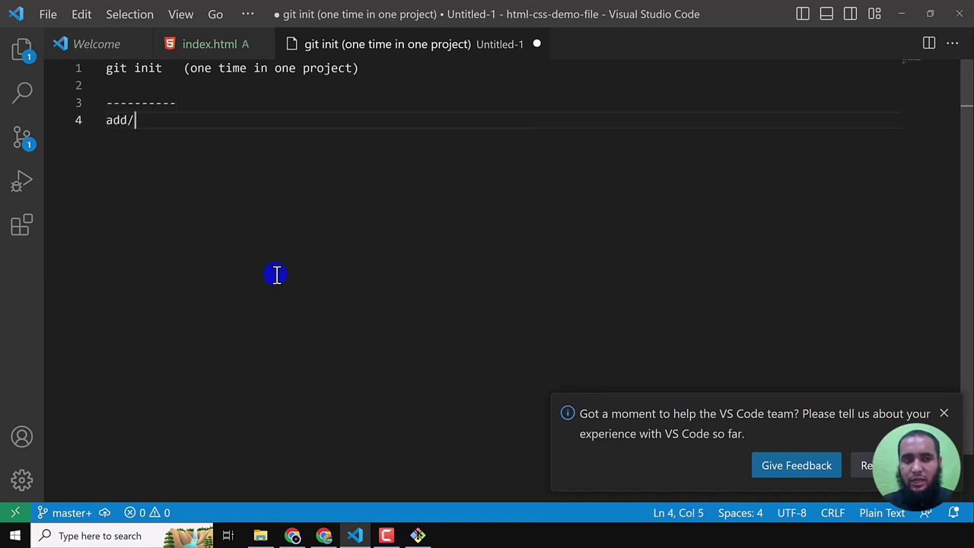
text(edit/delete)
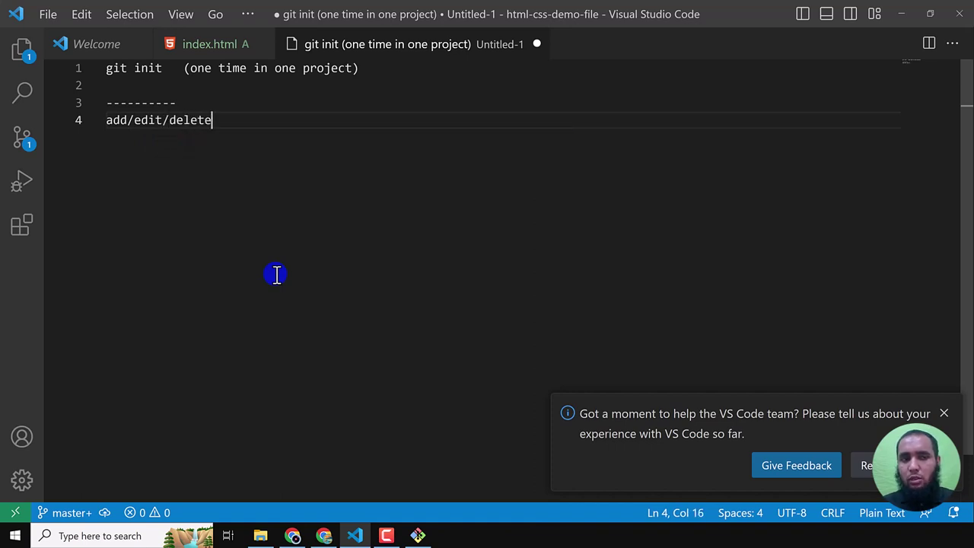
key(Return)
key(Return)
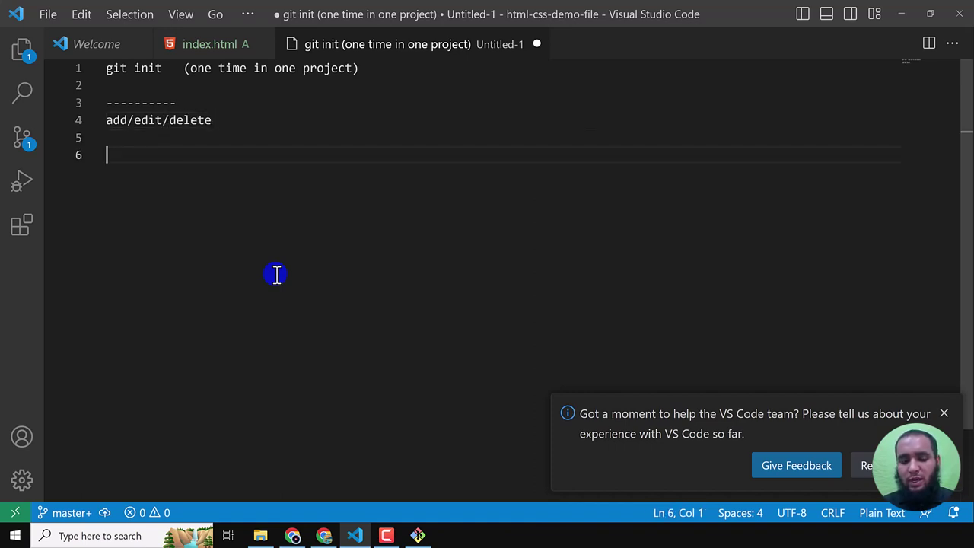
text(git add )
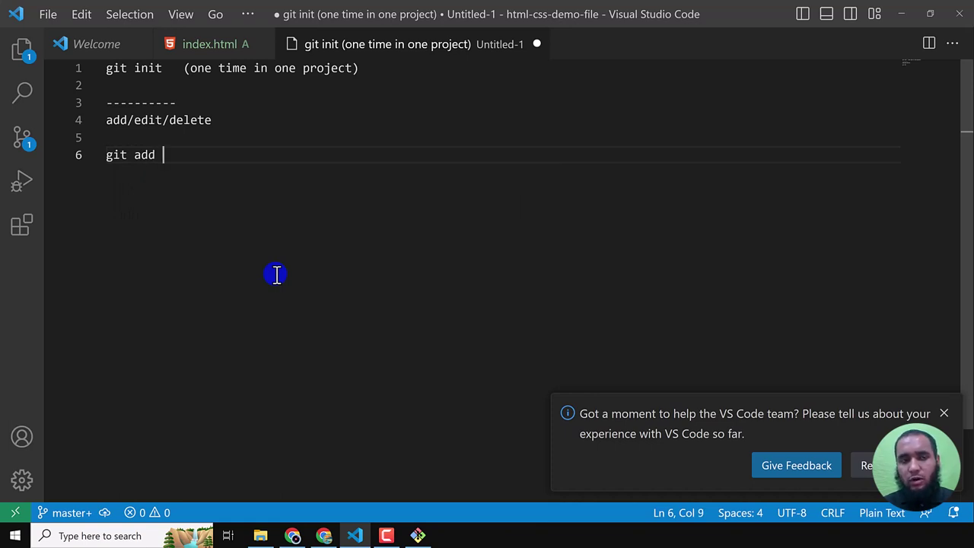
text(.)
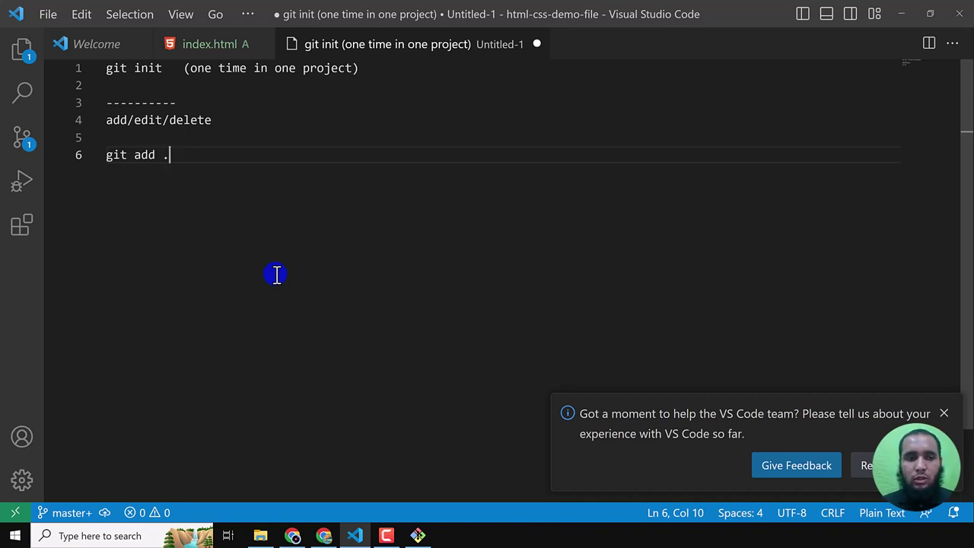
key(Return)
key(Return)
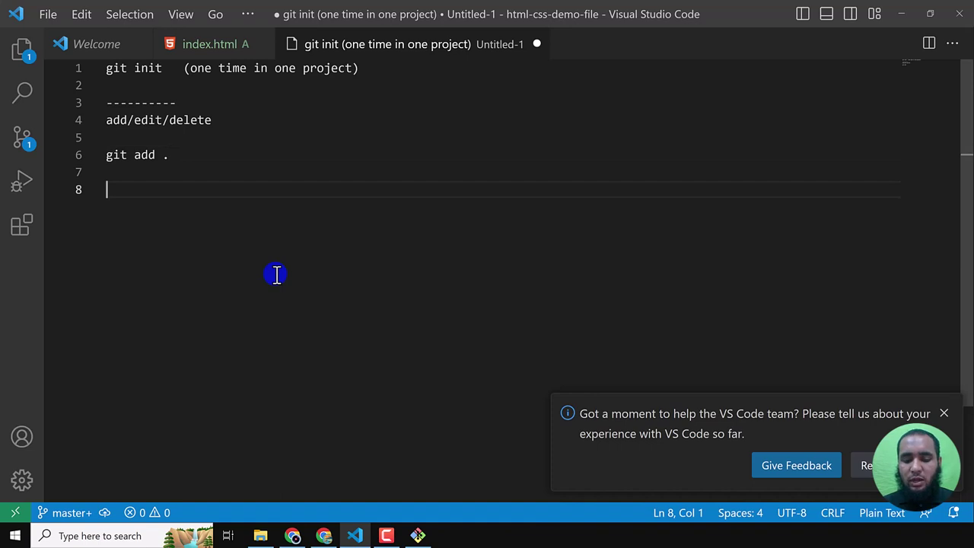
text(commit)
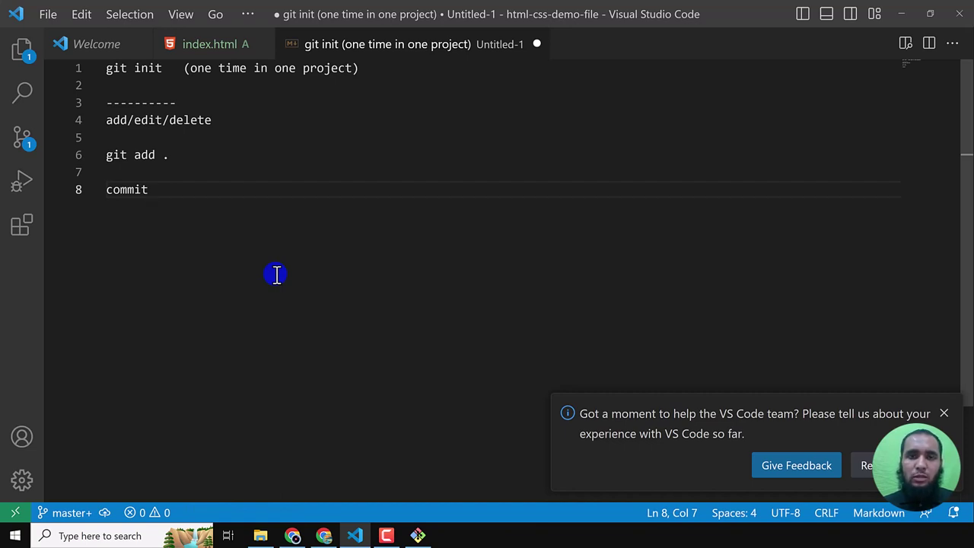
key(Return)
key(Return)
key(Return)
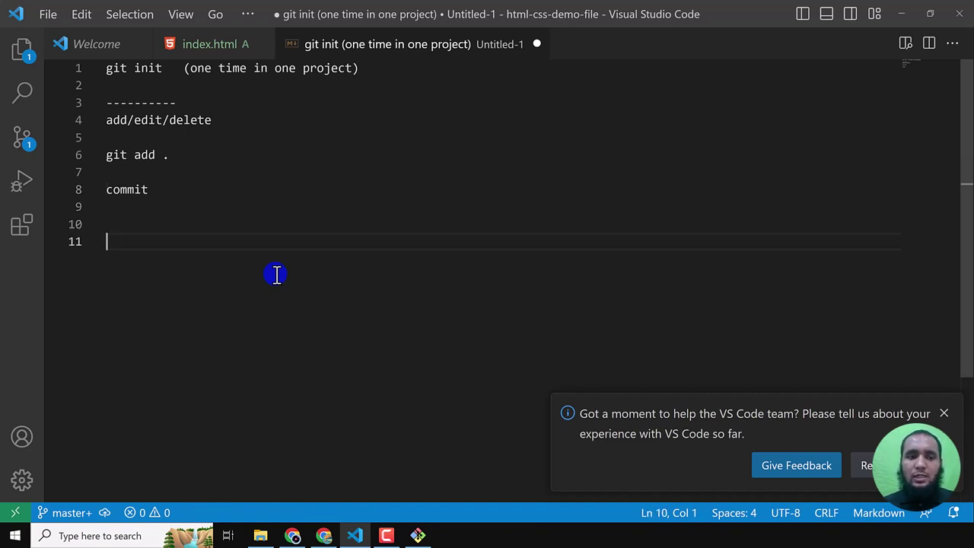
text(server push)
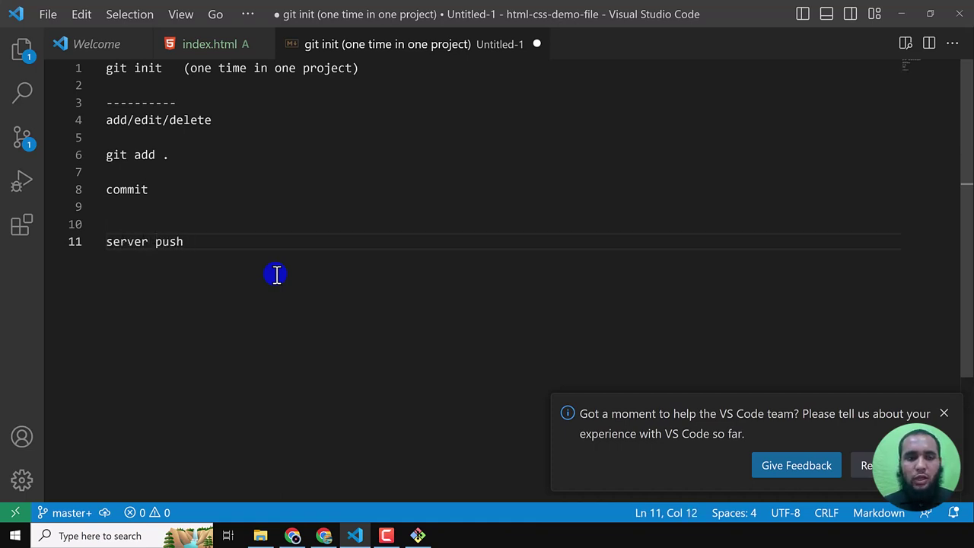
- Review the note's lines, then type git commit in Git Bash
click(213, 158)
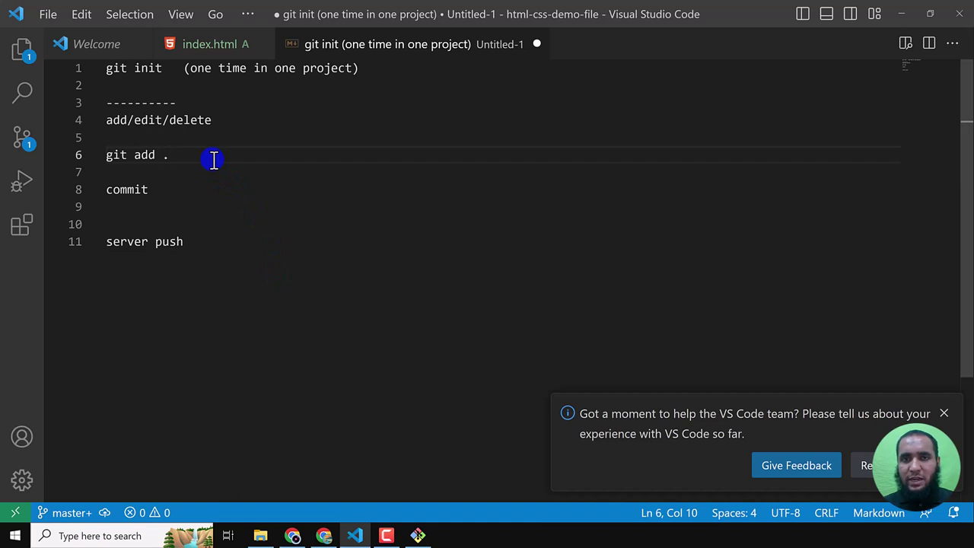
click(188, 190)
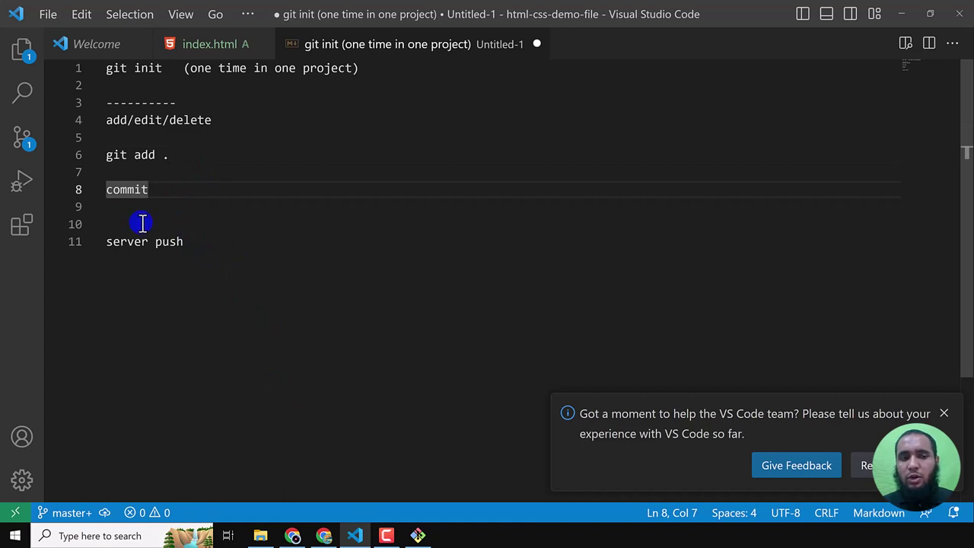
click(142, 224)
double_click(199, 243)
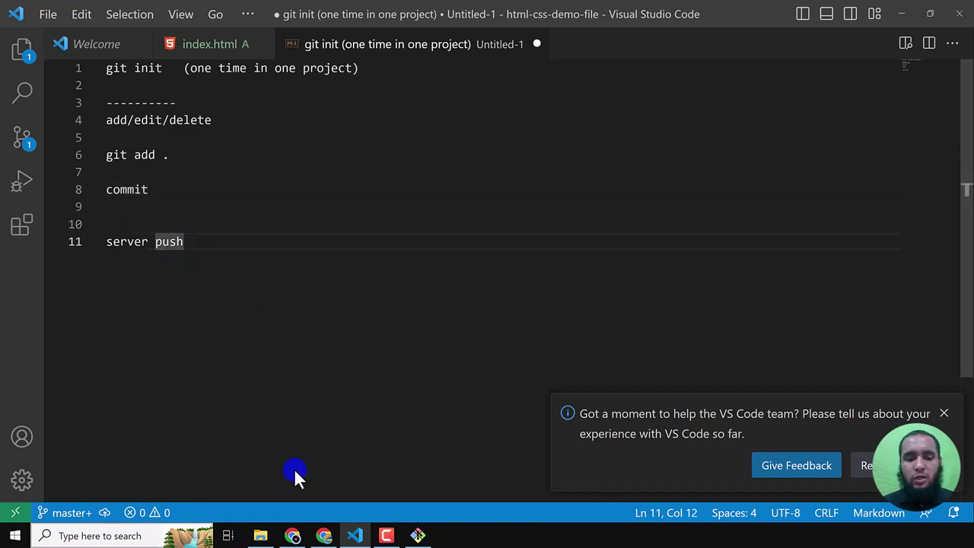
click(421, 536)
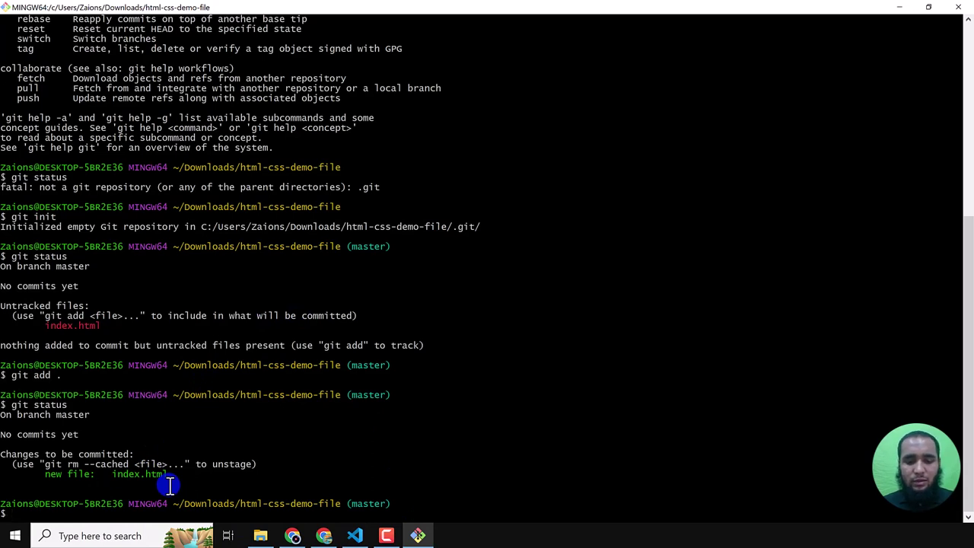
text(git commit -m "starting commit in html css course project fol)
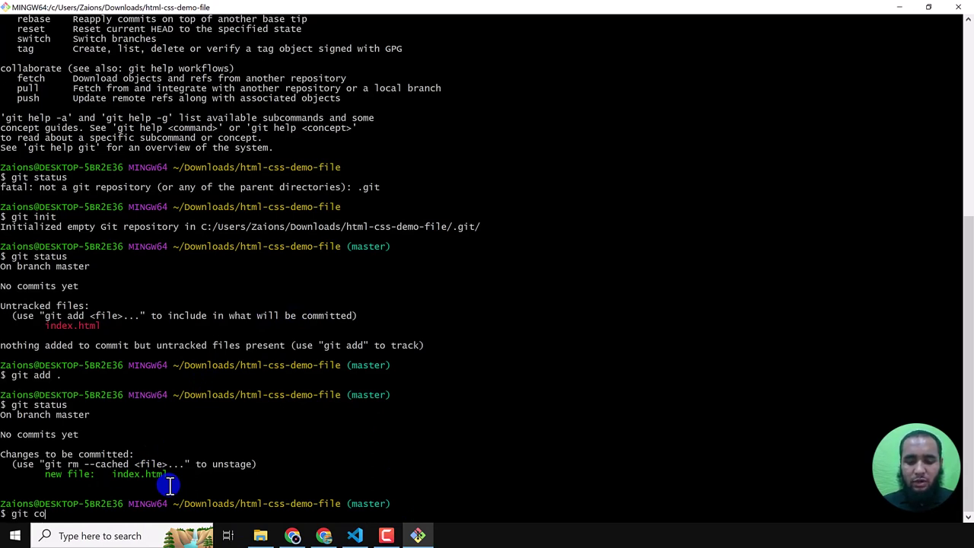
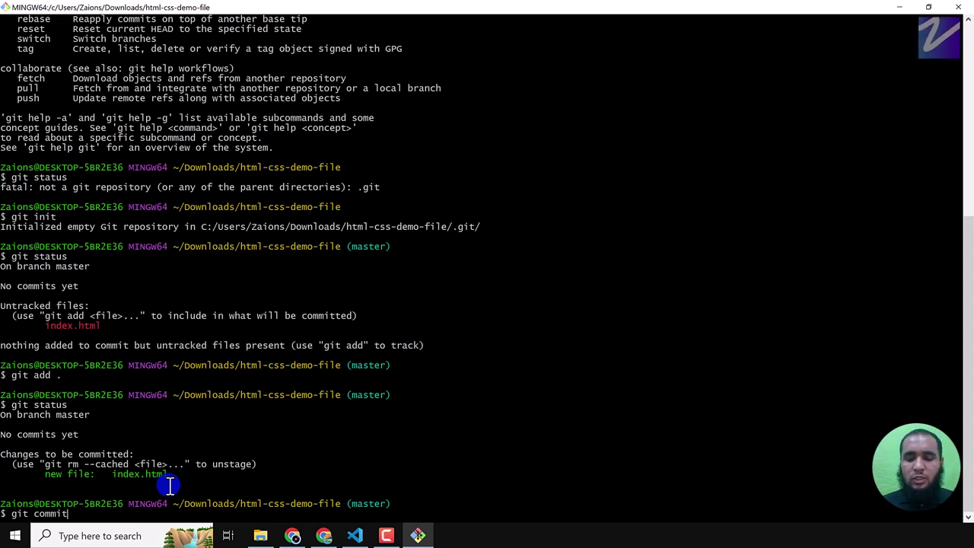
- Commit index.html with message 'starting commit in html css course project folder'; it fails for unknown author identity
text(-)
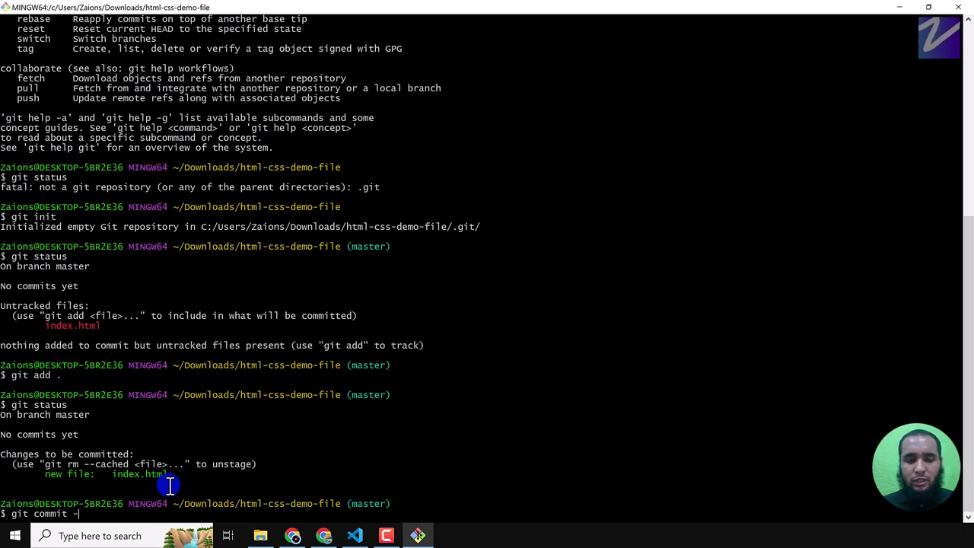
text(m)
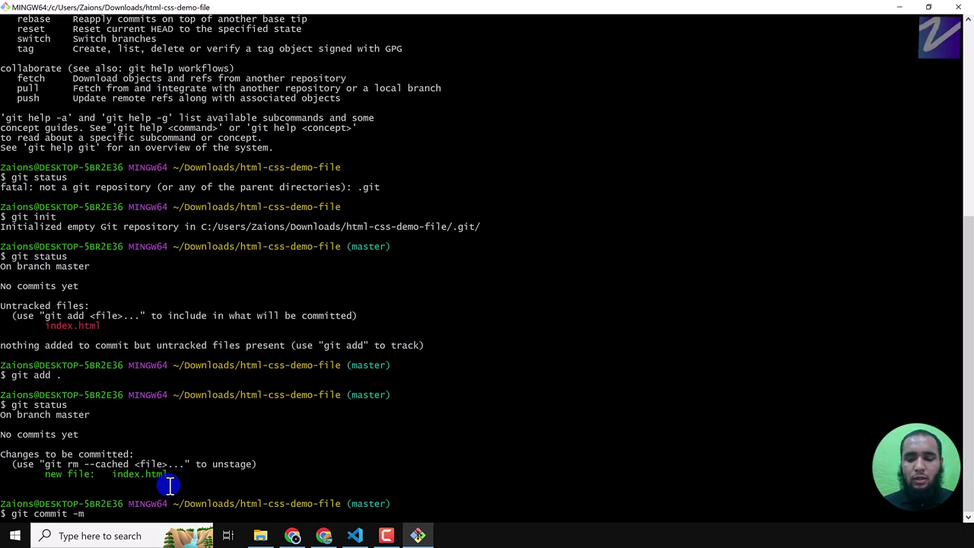
text( "")
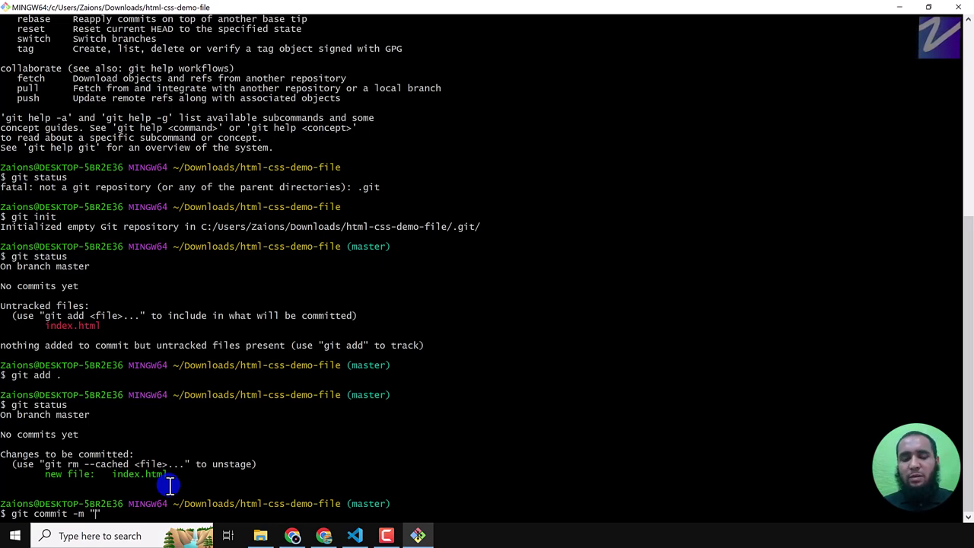
text(starting co)
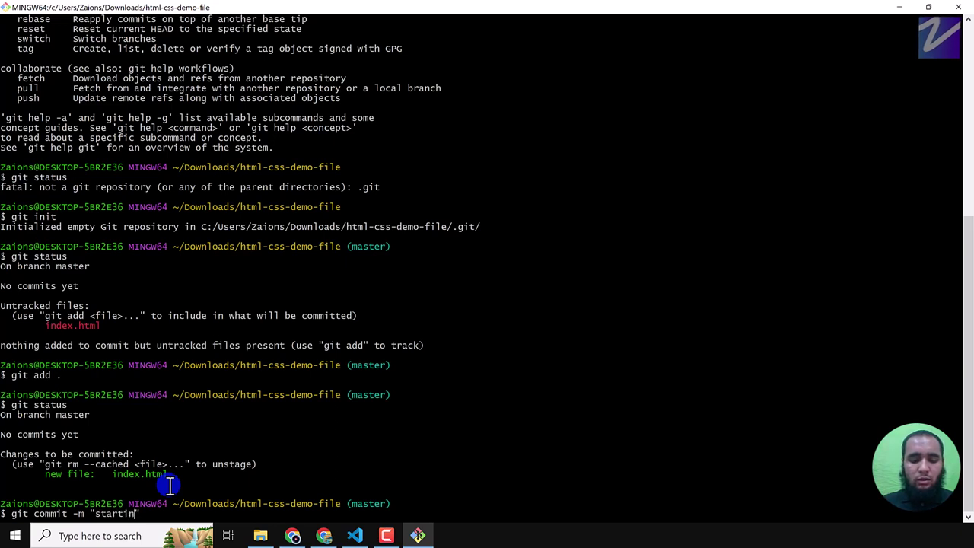
text(mmit in html)
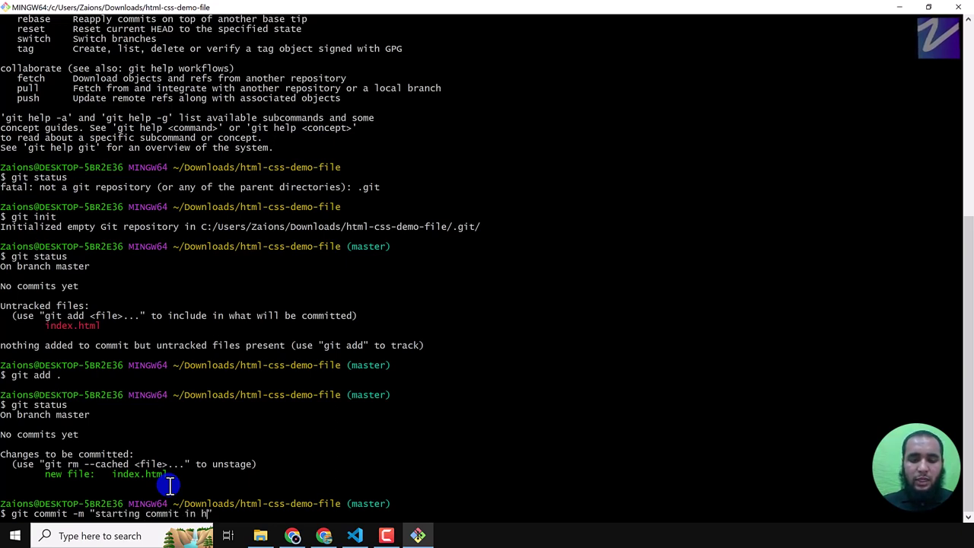
text( css course)
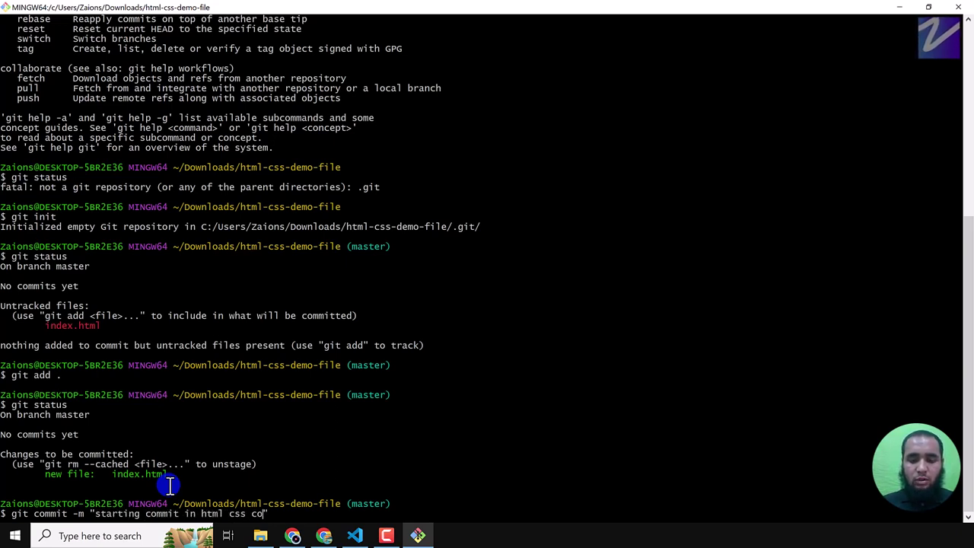
text( project fol)
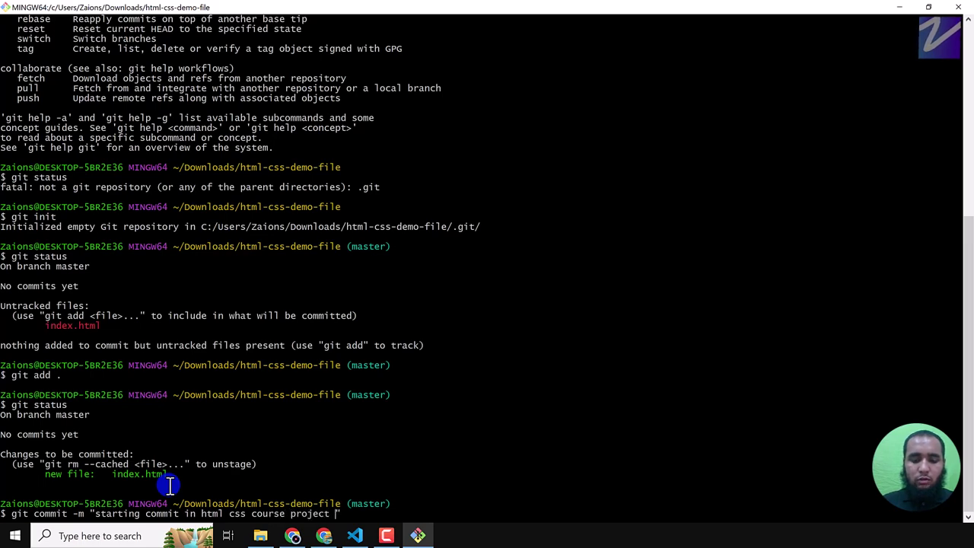
text(der)
key(Return)
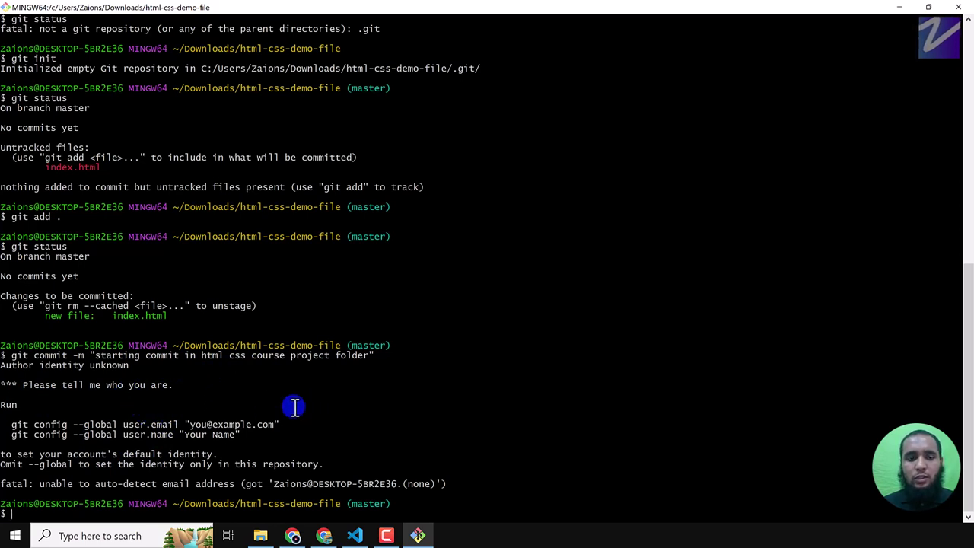
- Copy the suggested git config --global user.email line and replace its placeholder with the account's e-mail address
drag(6, 425, 243, 435)
click(277, 434)
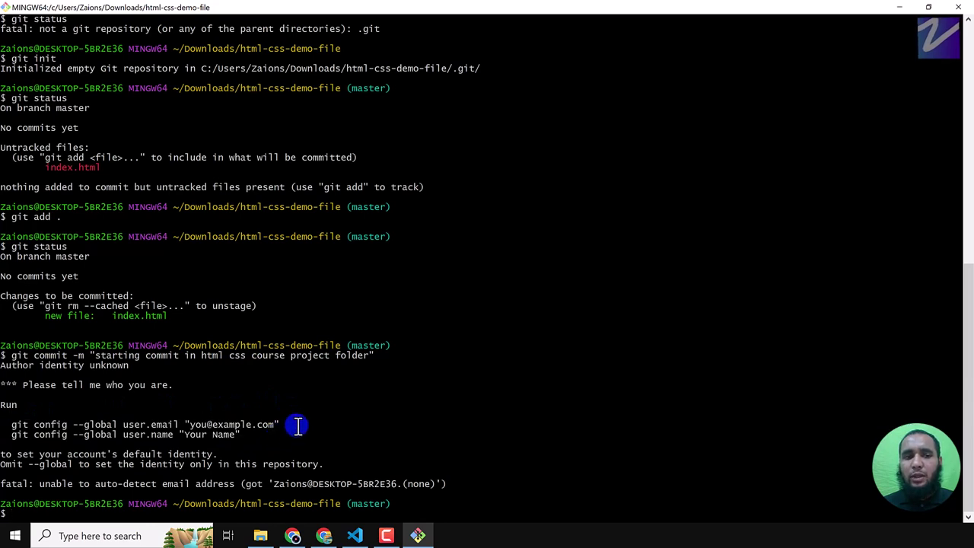
drag(247, 436, 4, 417)
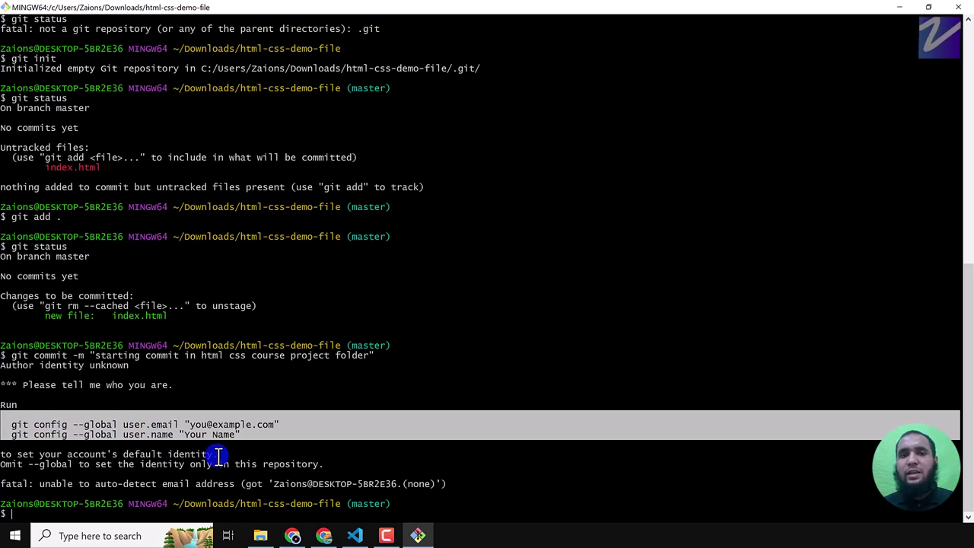
click(266, 426)
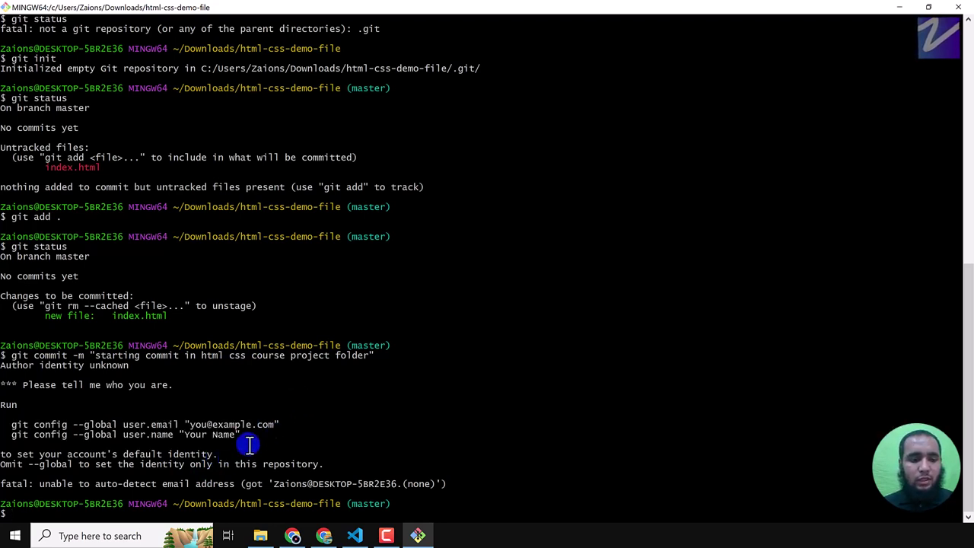
drag(11, 424, 270, 423)
key(ctrl+c)
right_click(270, 421)
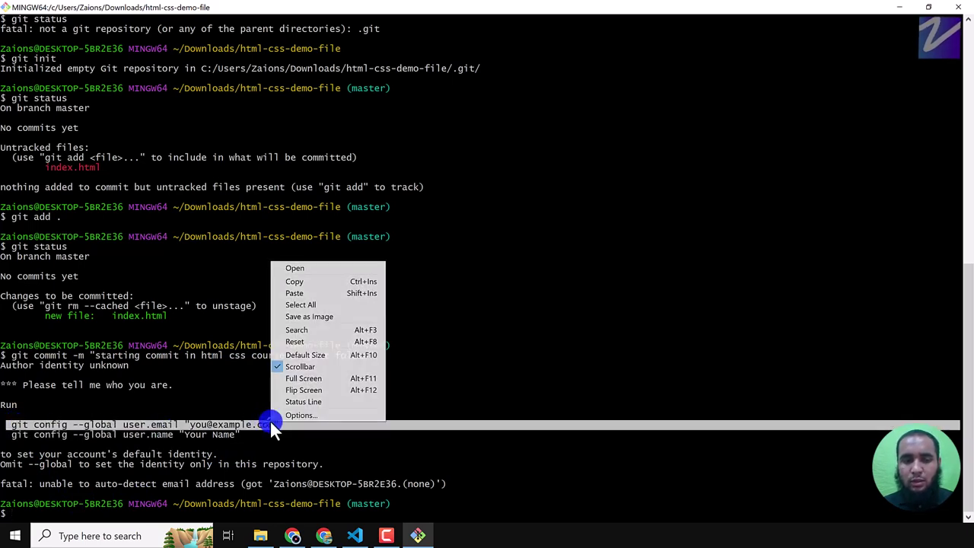
click(326, 293)
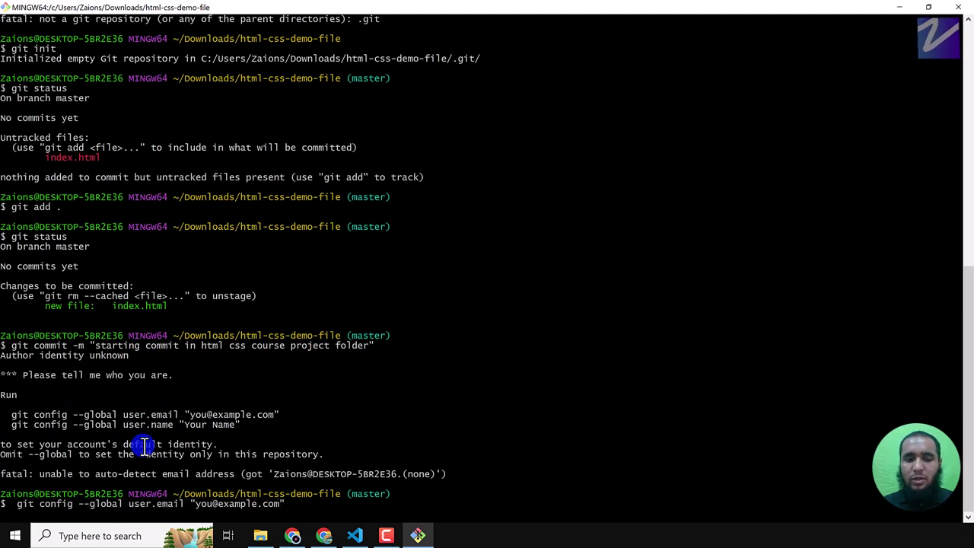
key(BackSpace)
key(BackSpace)
key(BackSpace)
key(BackSpace)
key(BackSpace)
key(BackSpace)
key(BackSpace)
key(BackSpace)
key(BackSpace)
key(BackSpace)
key(BackSpace)
key(BackSpace)
key(BackSpace)
key(BackSpace)
key(BackSpace)
key(BackSpace)
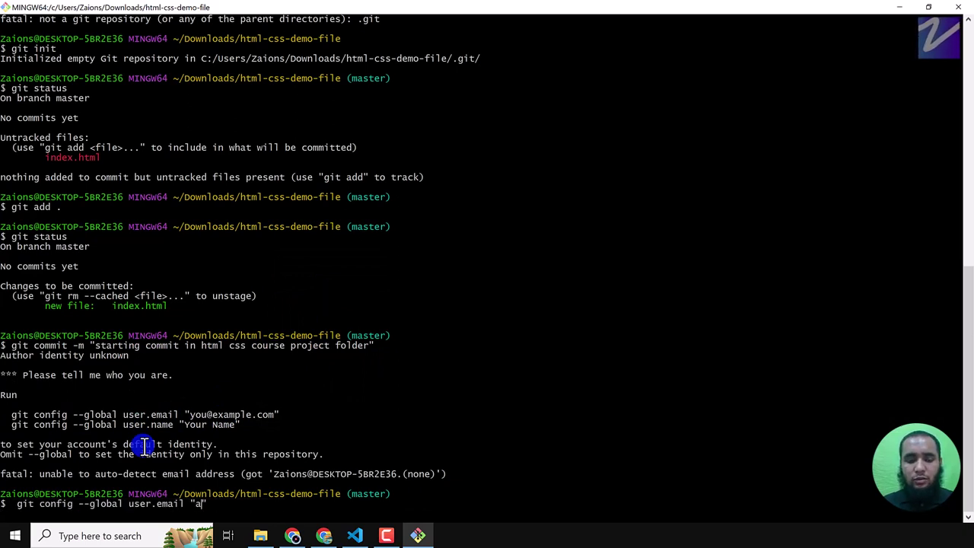
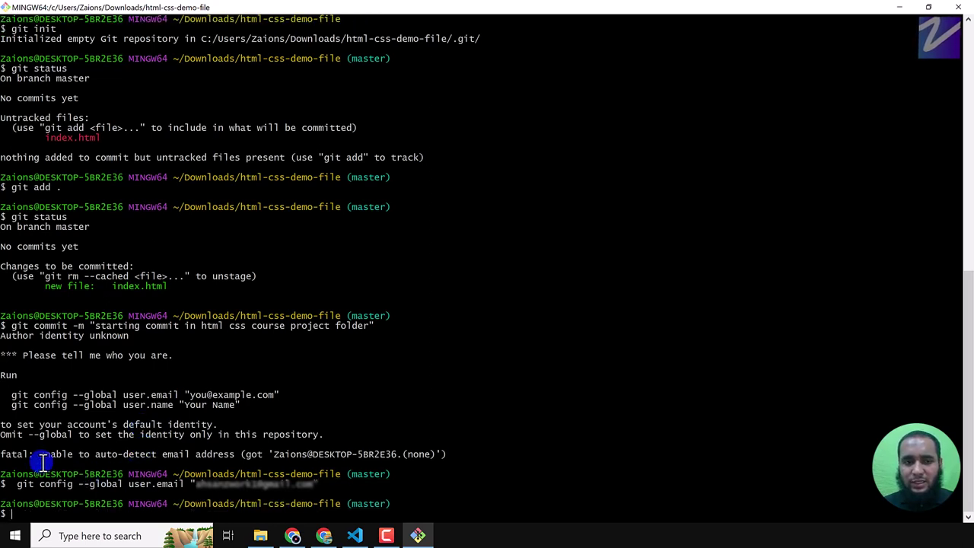
- Copy the suggested git config --global user.name line, replace 'Your Name' with the author's name, and run it
double_click(21, 405)
drag(22, 407, 235, 406)
right_click(217, 405)
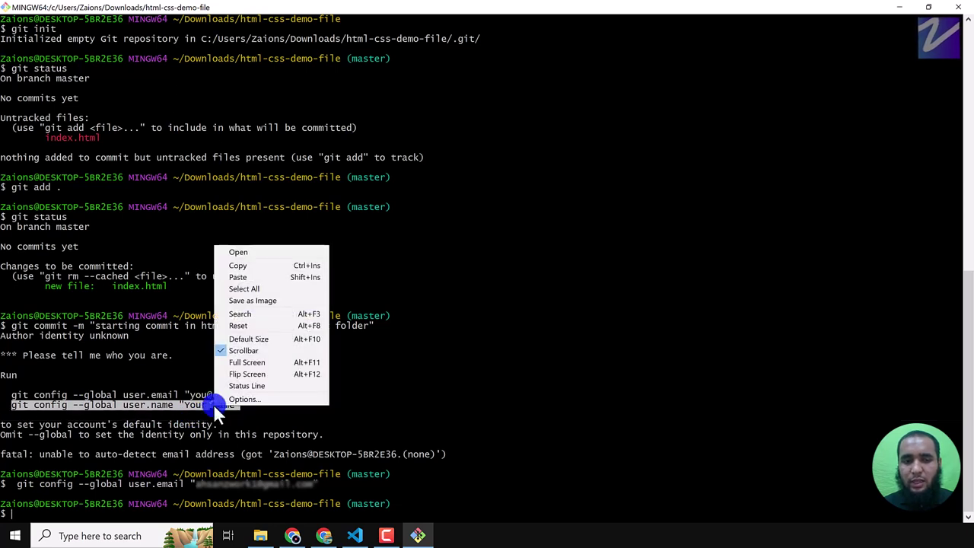
click(254, 277)
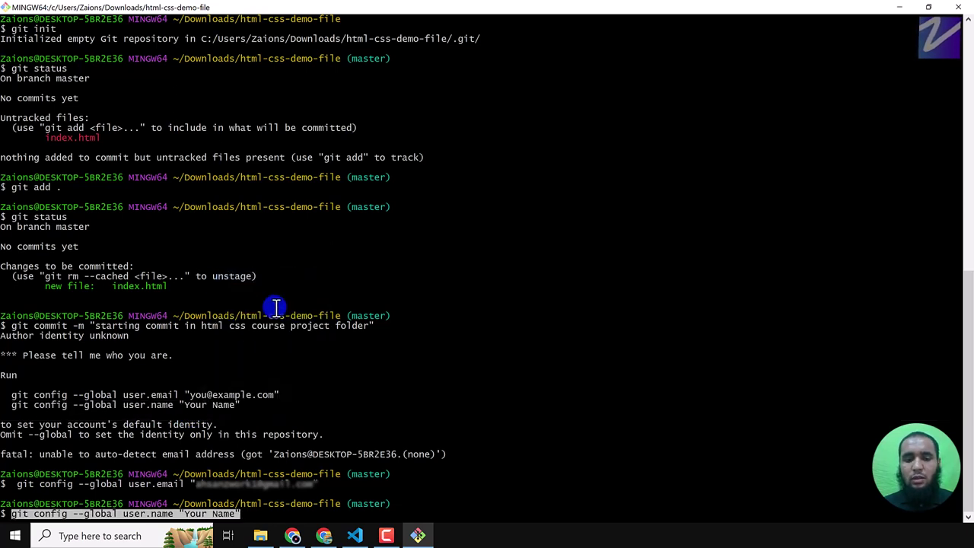
key(Left)
key(Left)
key(Left)
key(Left)
key(Left)
key(BackSpace)
key(BackSpace)
key(BackSpace)
key(BackSpace)
key(BackSpace)
key(BackSpace)
key(BackSpace)
key(BackSpace)
key(BackSpace)
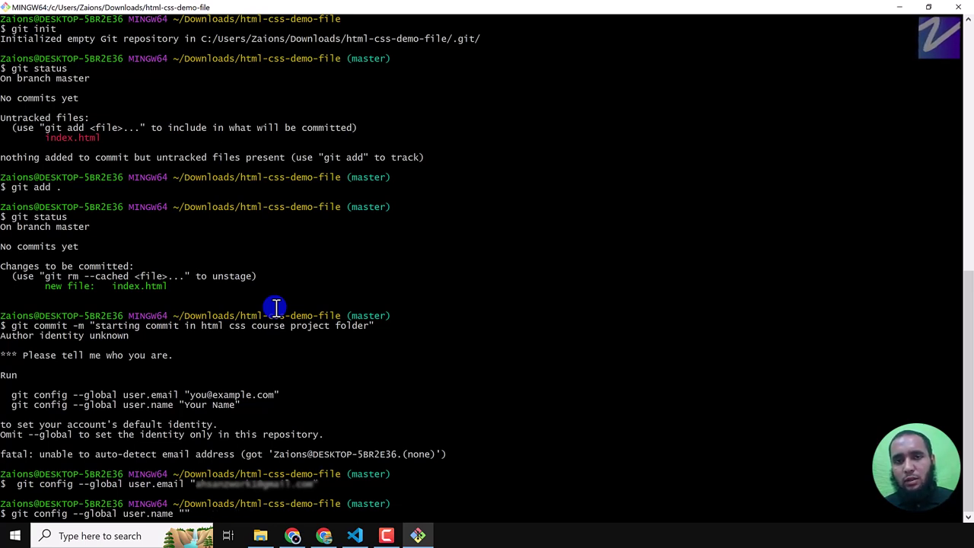
text(Ahsan ZWo)
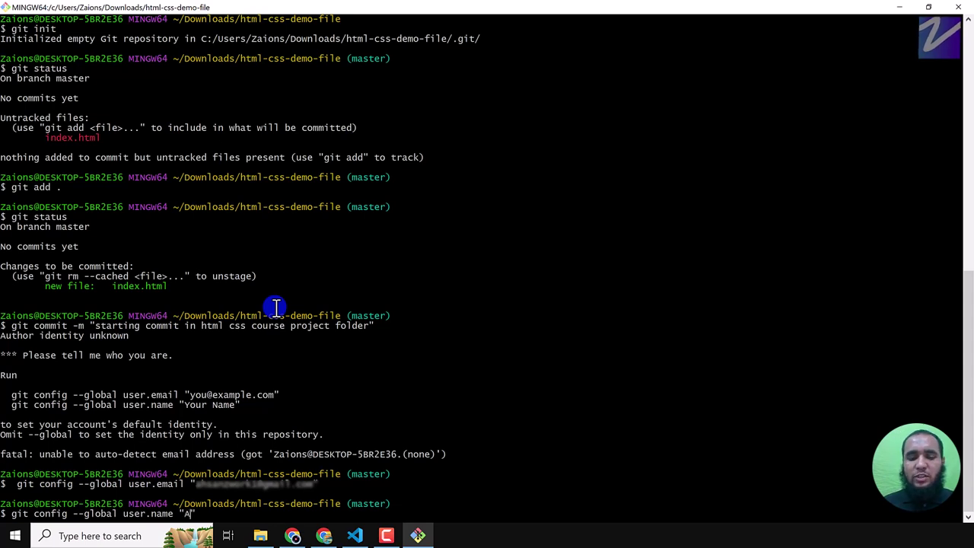
text(rk1)
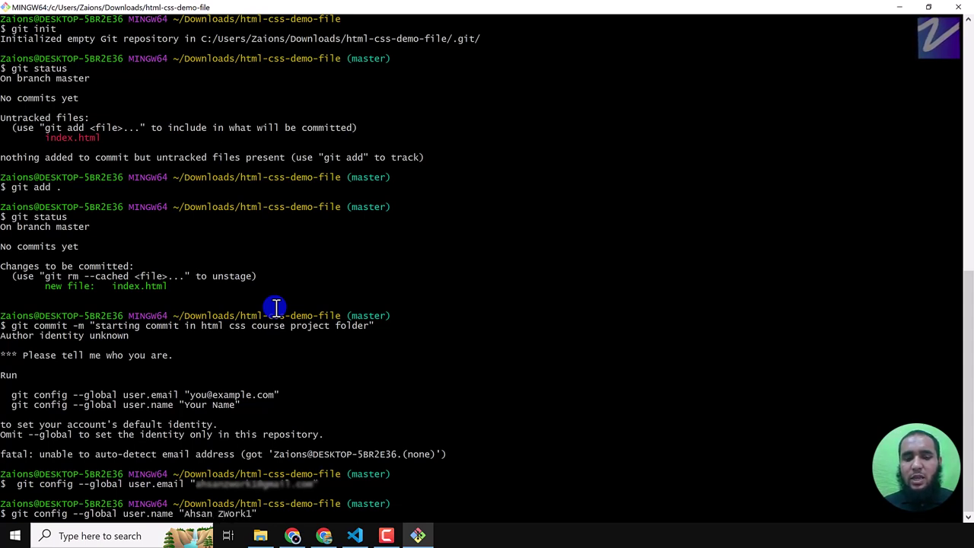
key(Return)
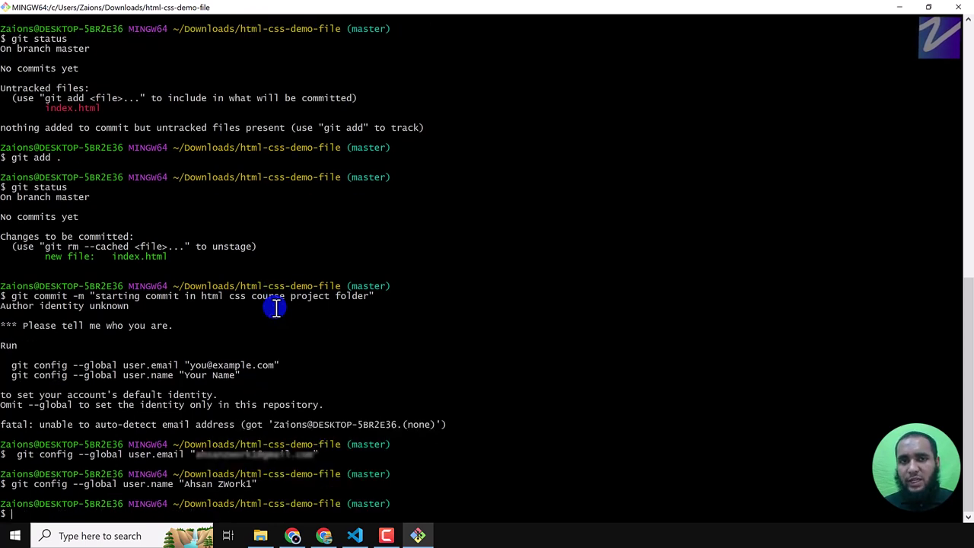
- Rerun the earlier commit so index.html becomes root commit 082339a, then type git status
drag(8, 365, 249, 385)
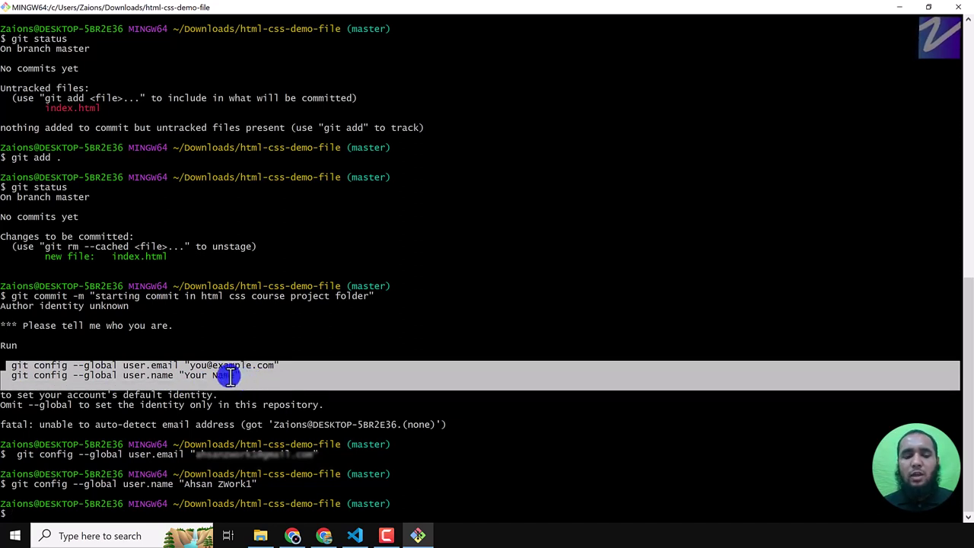
click(217, 509)
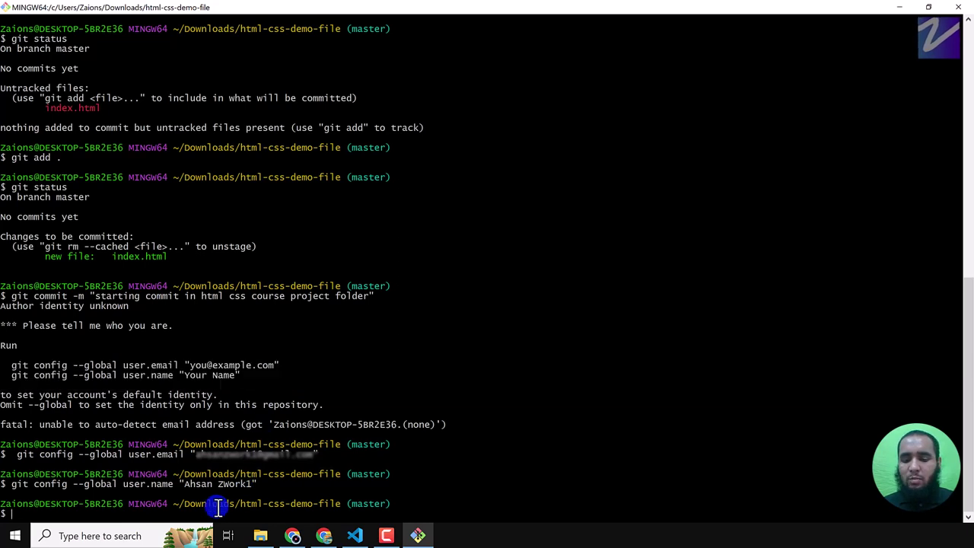
key(Up)
key(Up)
key(Up)
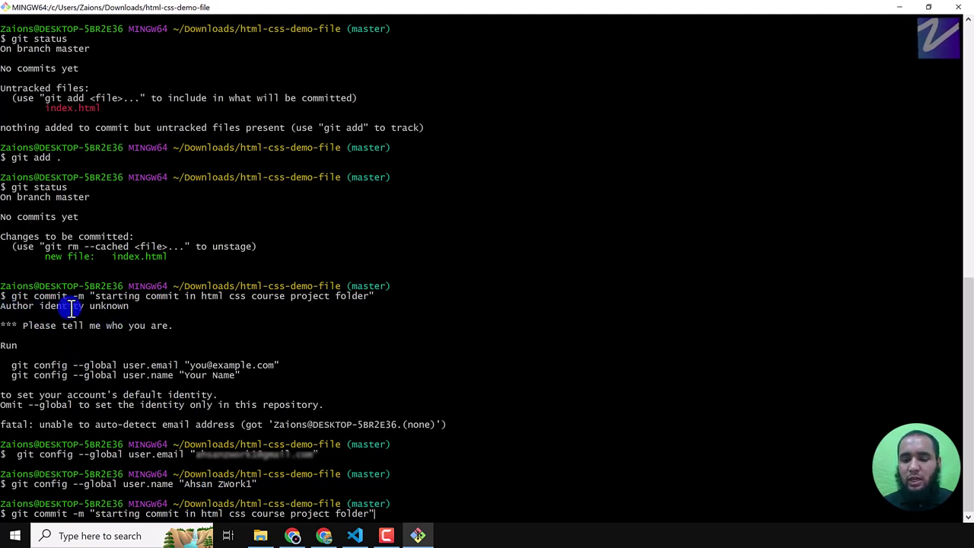
key(Return)
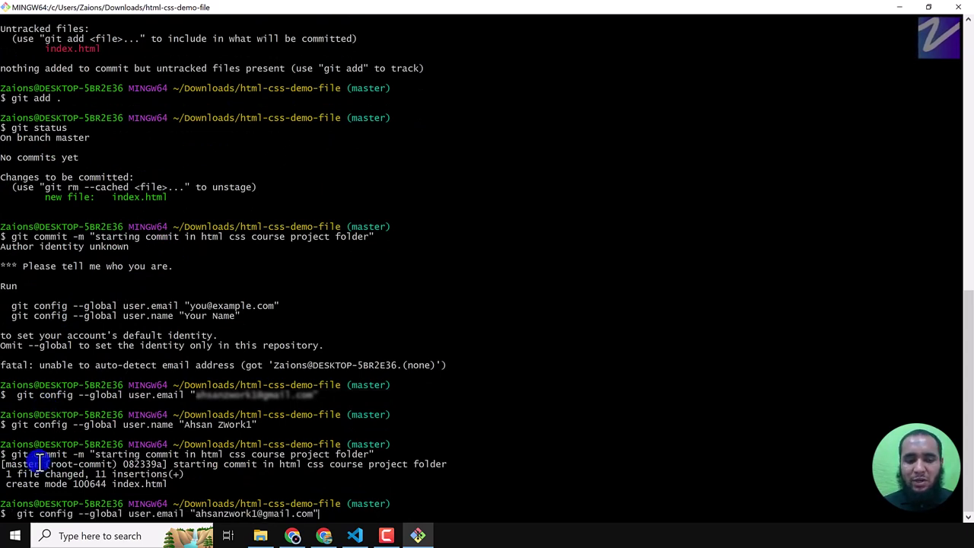
text(git status)
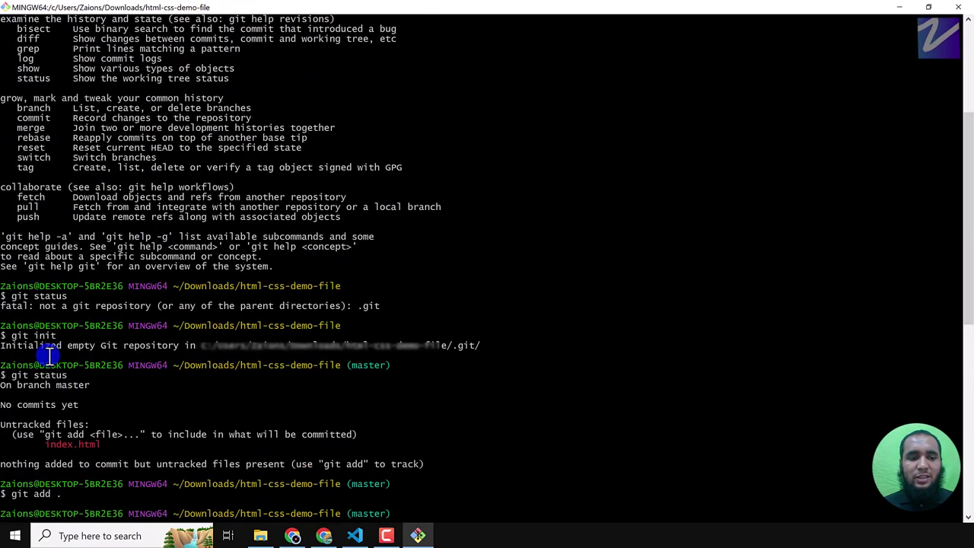
- Highlight the earlier not-a-git-repository error, git init, git status and untracked-files output
double_click(11, 306)
drag(11, 305, 384, 306)
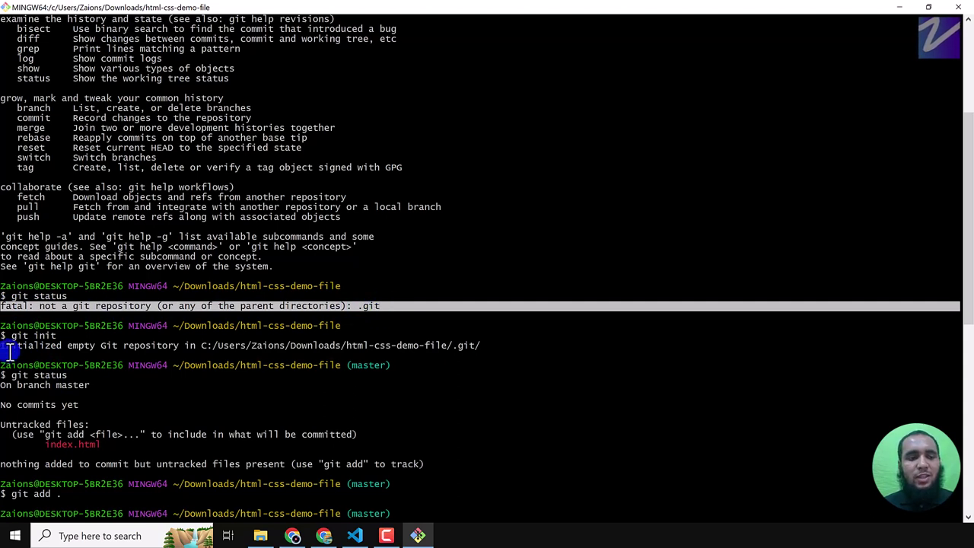
drag(1, 335, 50, 337)
drag(2, 375, 96, 375)
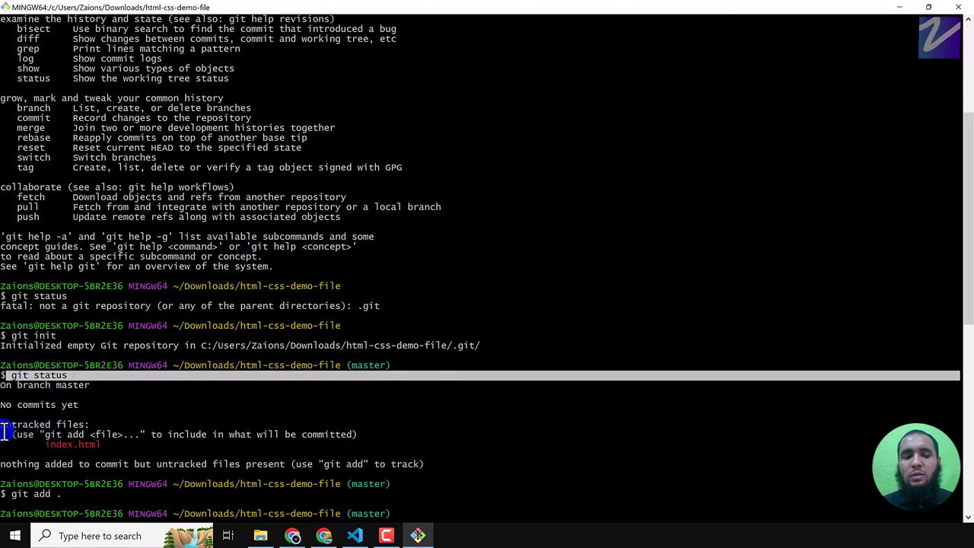
drag(2, 424, 112, 448)
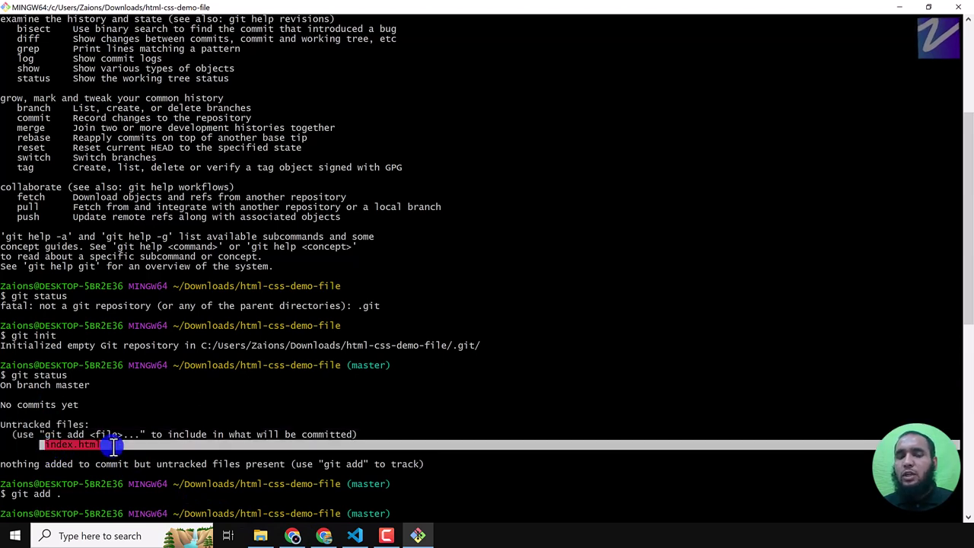
- Run git status and point out the add command, changes-to-be-committed heading and failed commit
text(git status)
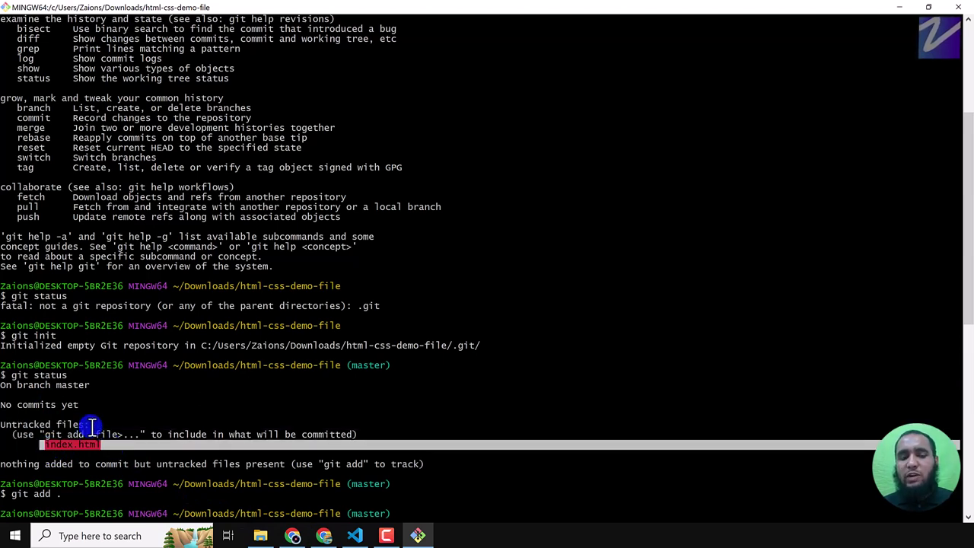
key(Return)
drag(13, 405, 67, 408)
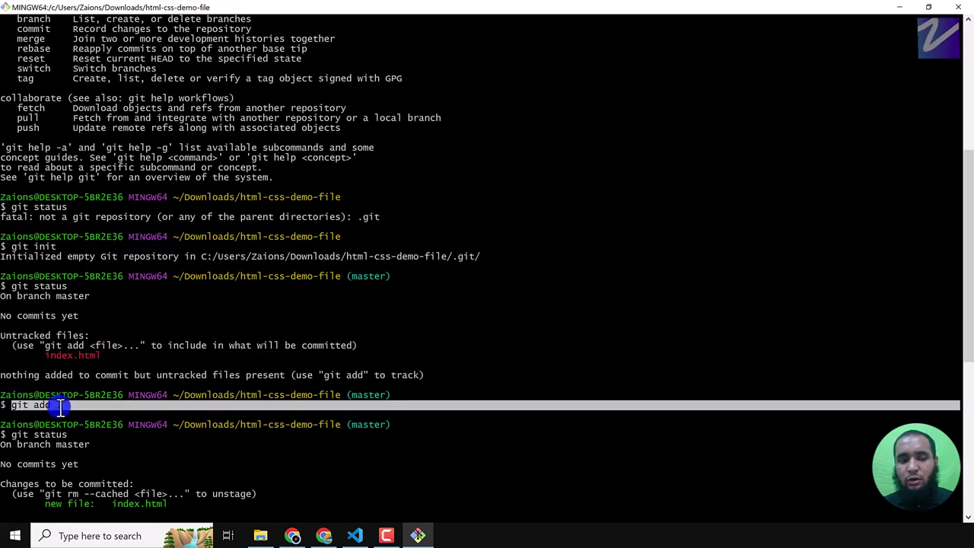
click(60, 406)
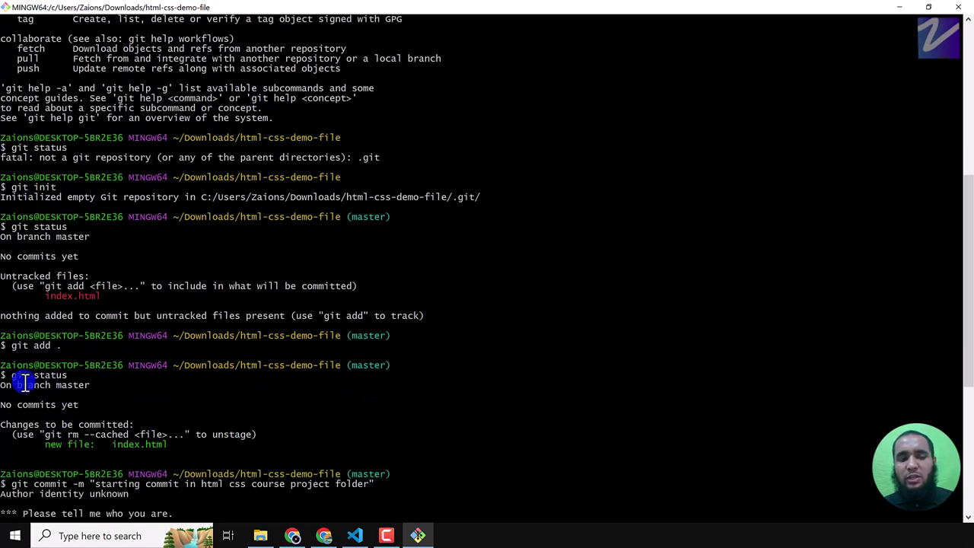
drag(12, 376, 67, 375)
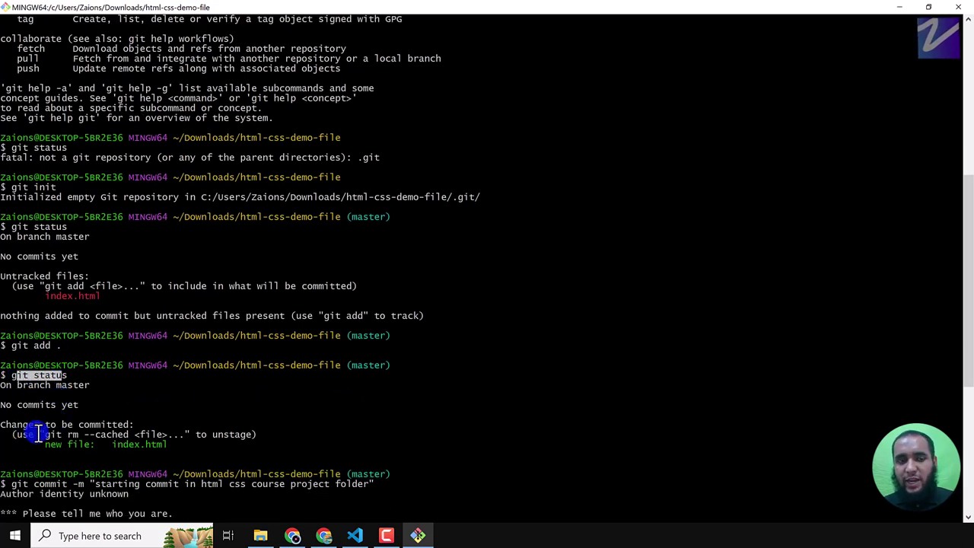
drag(12, 425, 127, 424)
scroll(120, 426, down, 4)
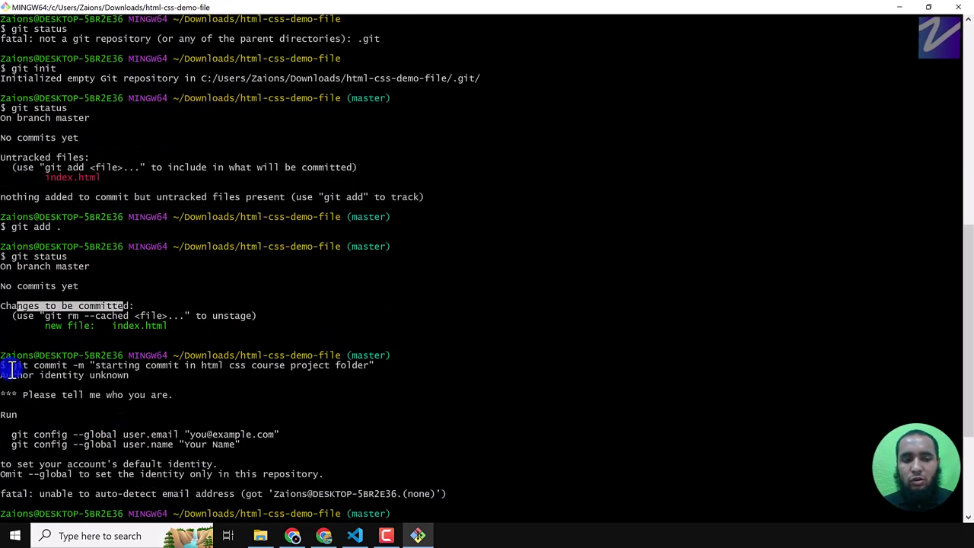
drag(10, 371, 374, 370)
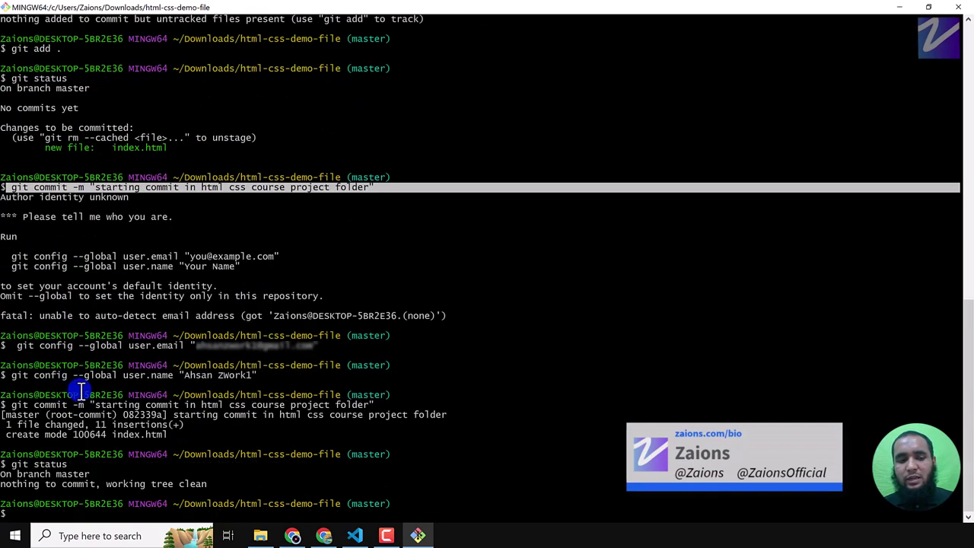
- Review the successful commit, the master branch name and the 'working tree clean' status message
drag(6, 405, 304, 418)
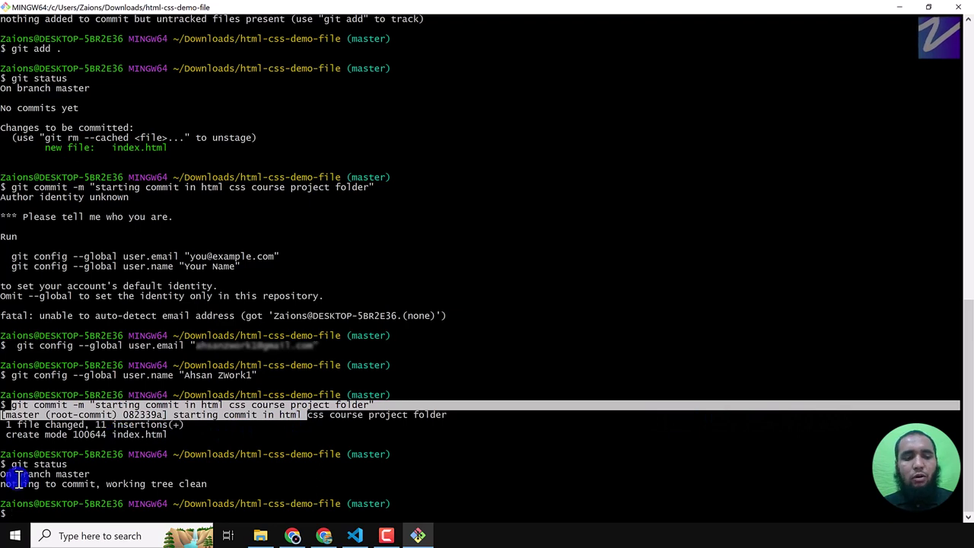
drag(4, 464, 59, 475)
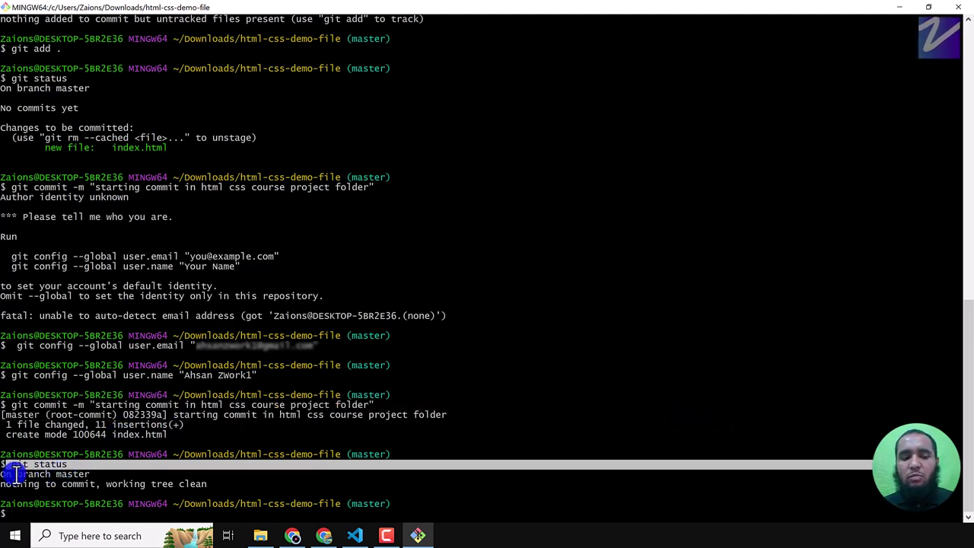
drag(53, 473, 89, 473)
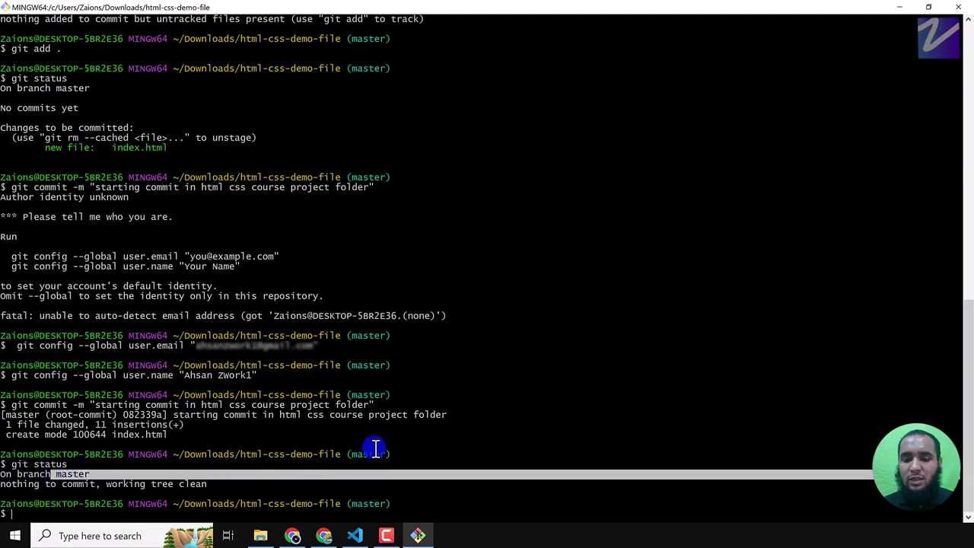
drag(348, 454, 391, 455)
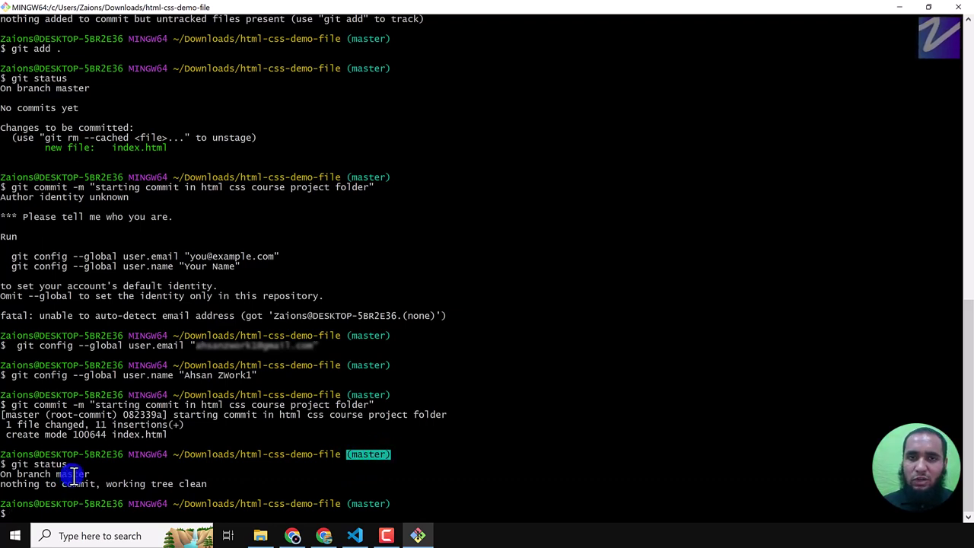
click(370, 478)
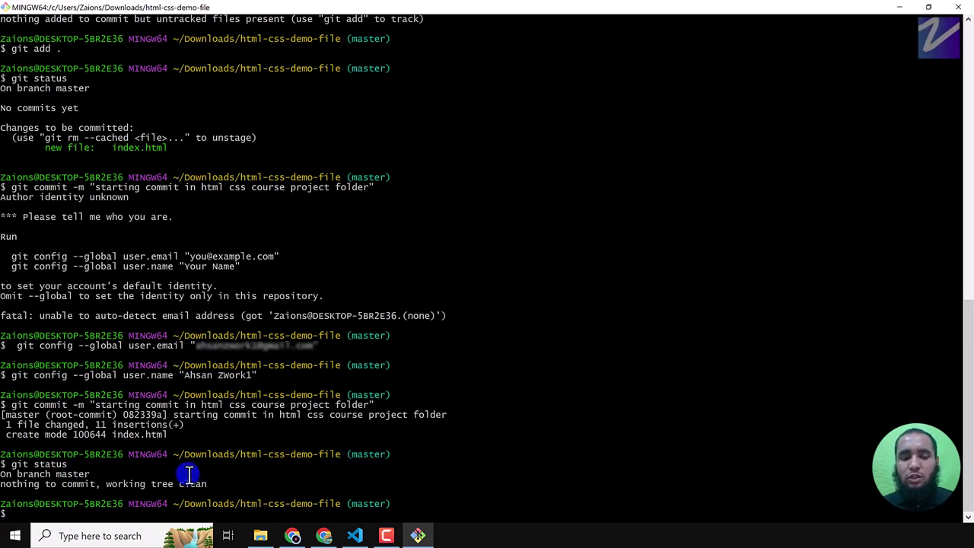
drag(5, 486, 241, 485)
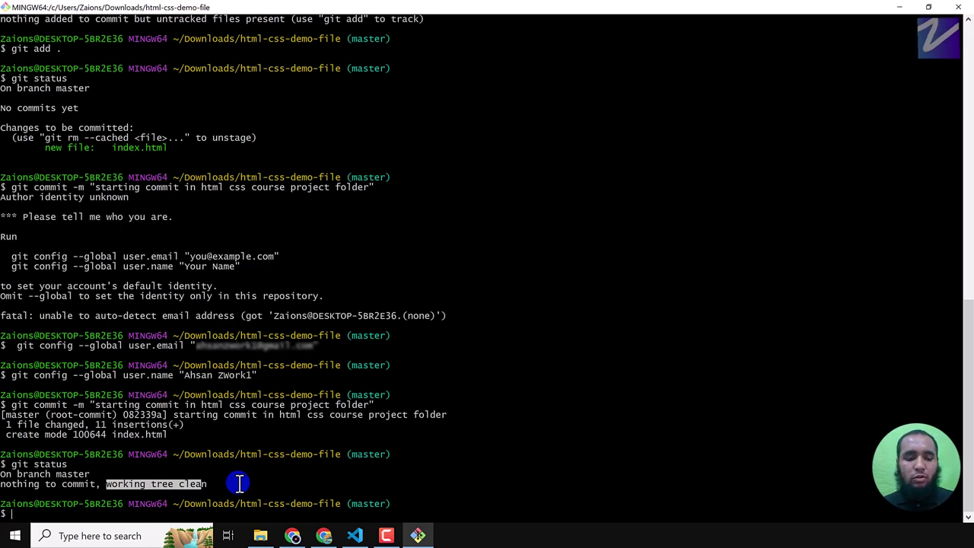
key(alt+Tab)
key(Tab)
key(Tab)
key(Tab)
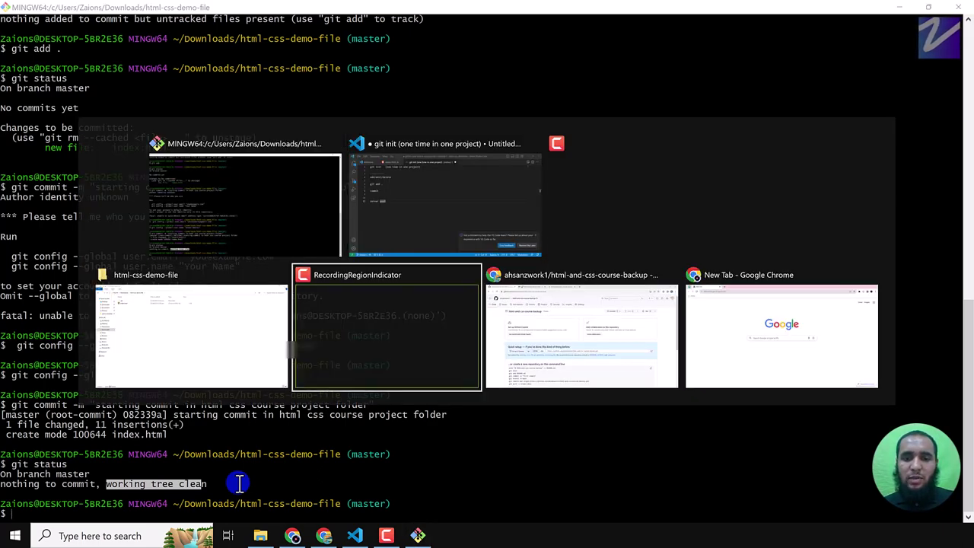
key(Tab)
key(F5)
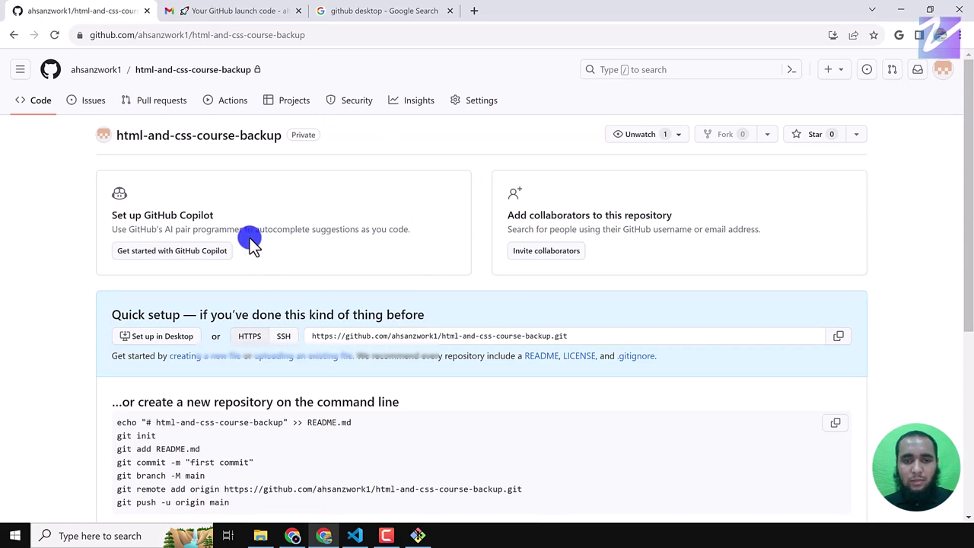
key(alt+Tab)
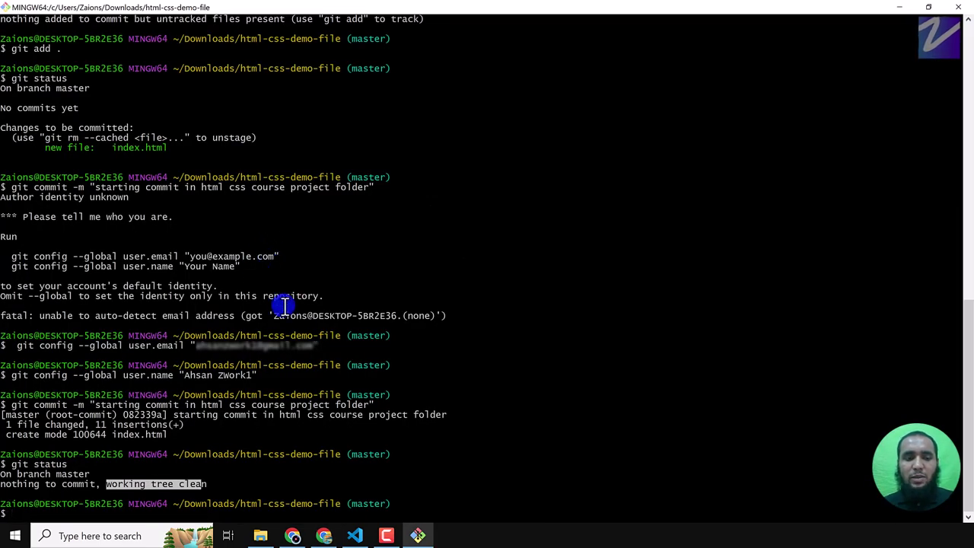
click(210, 453)
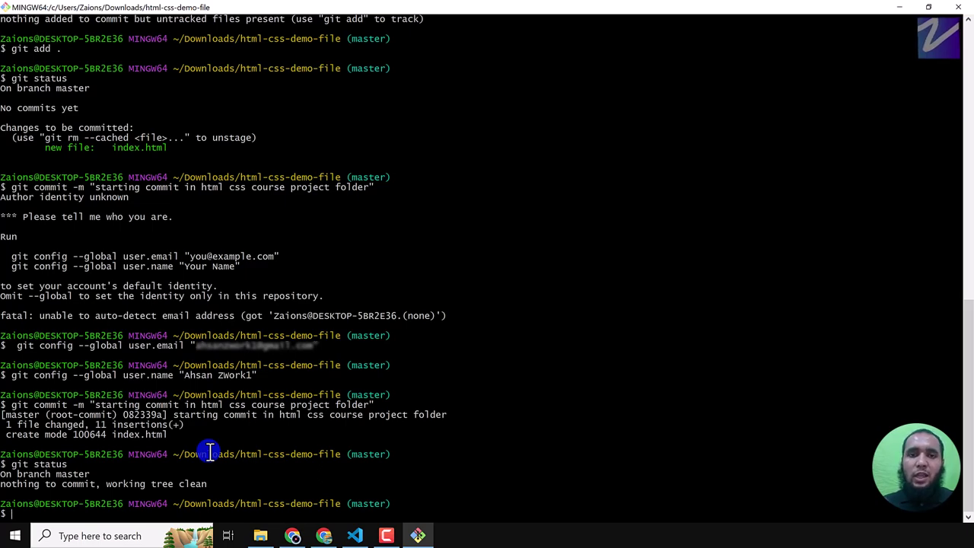
key(alt+Tab)
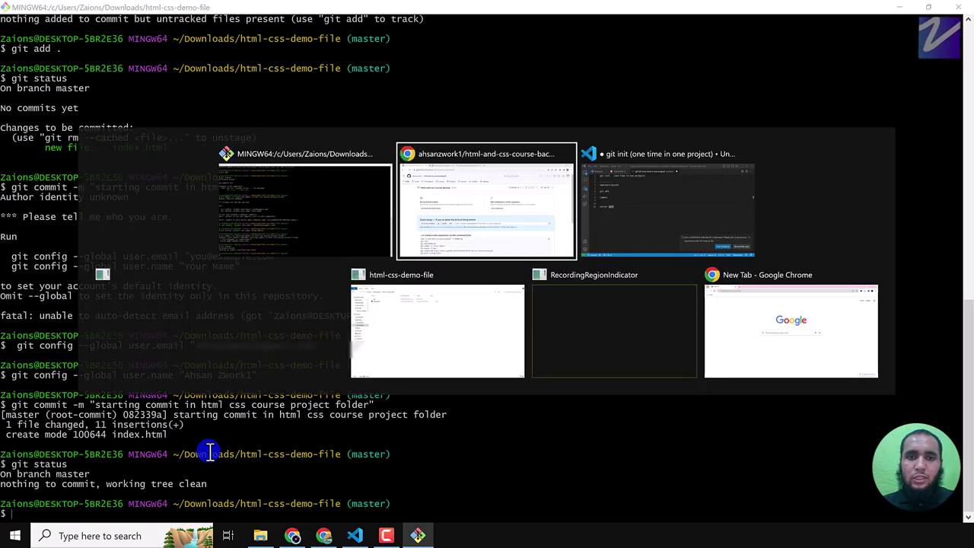
key(alt+Tab)
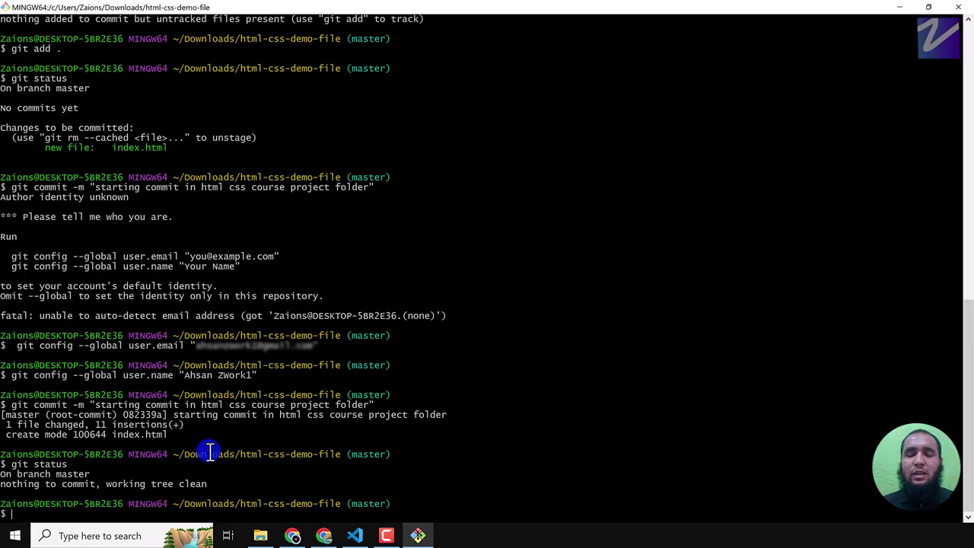
- Run git remote -v to confirm no remotes are configured
text(git remote)
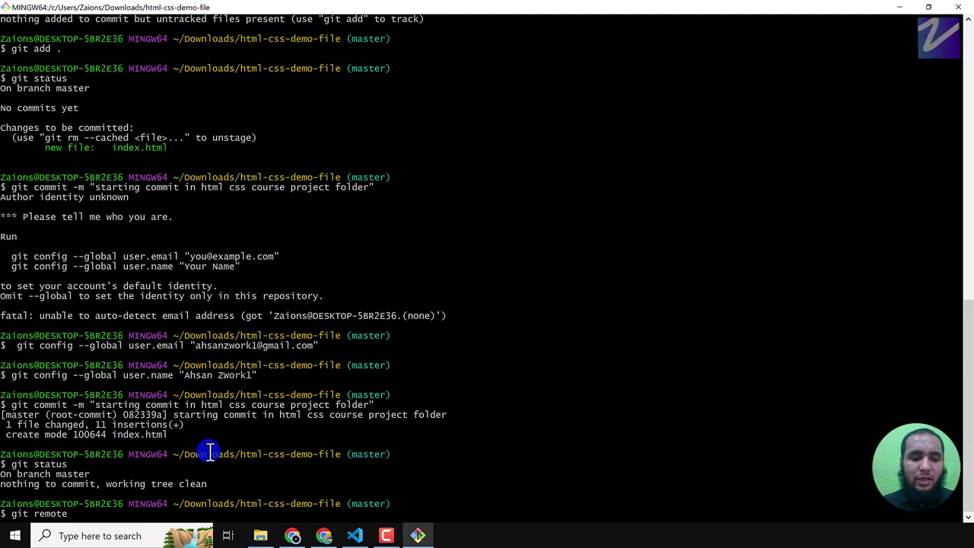
text(-v)
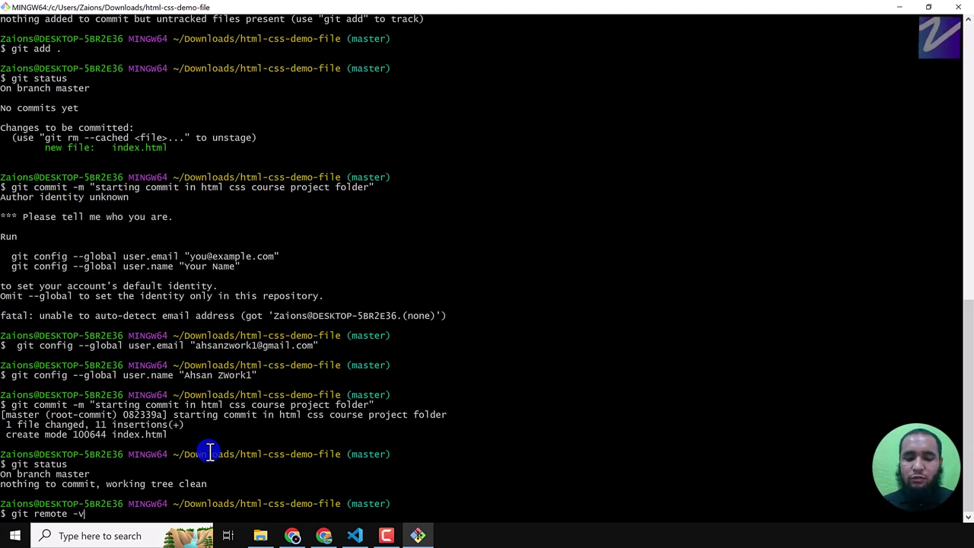
key(Return)
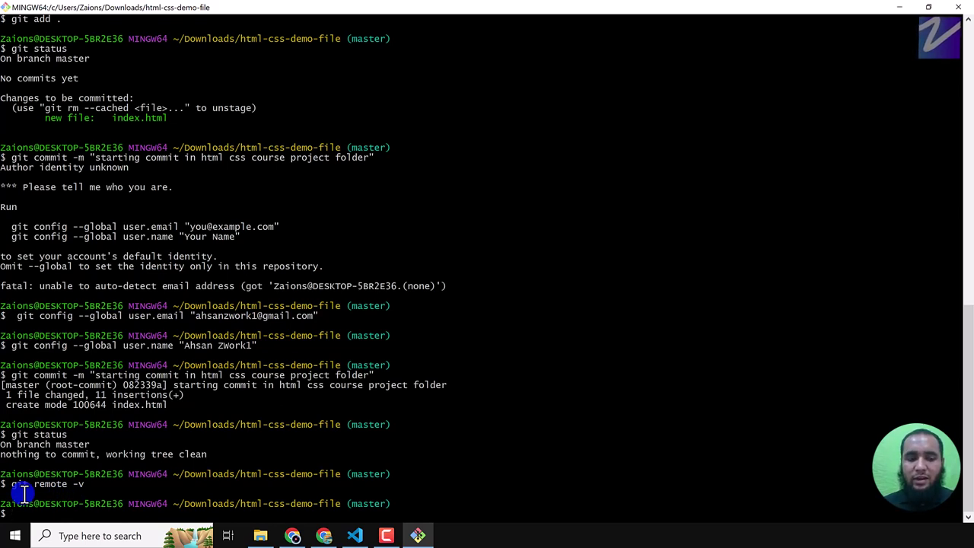
- Type 'git remote add o' and switch to the GitHub repository's quick-setup page
text(git re)
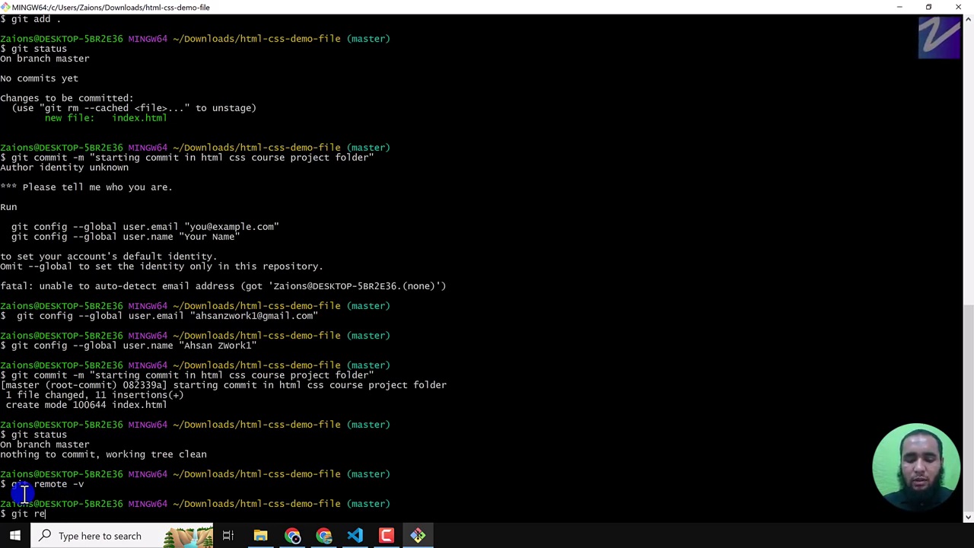
text(mote add)
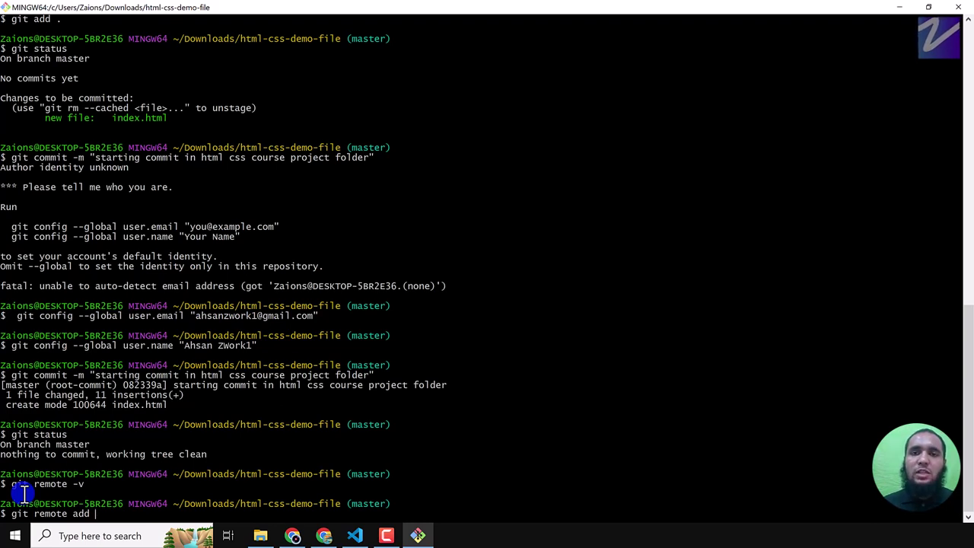
text(origin)
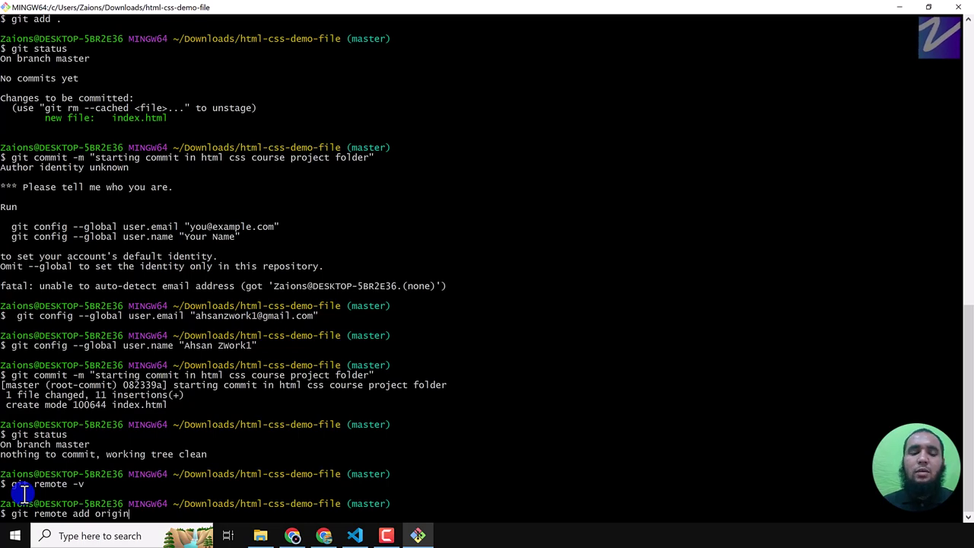
key(BackSpace)
key(BackSpace)
key(BackSpace)
key(BackSpace)
key(BackSpace)
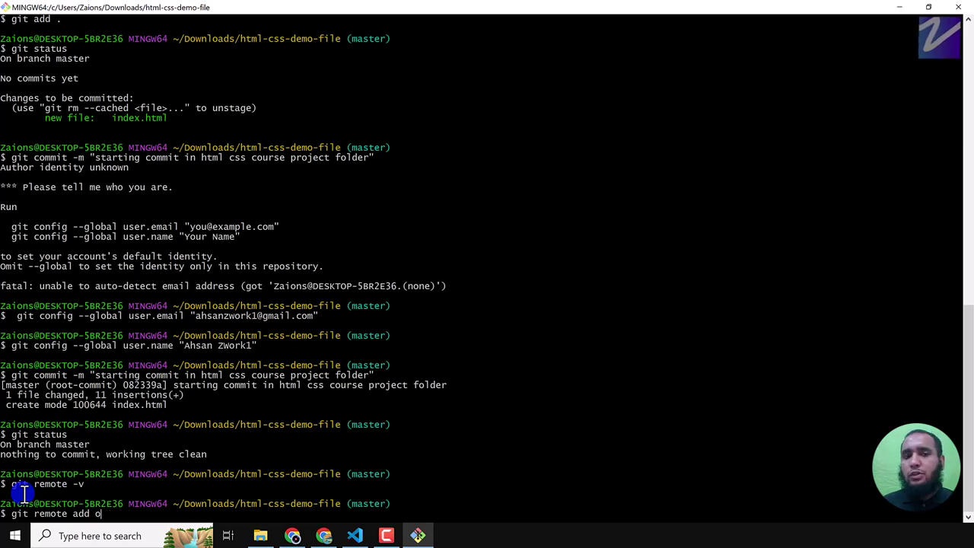
key(alt+Tab)
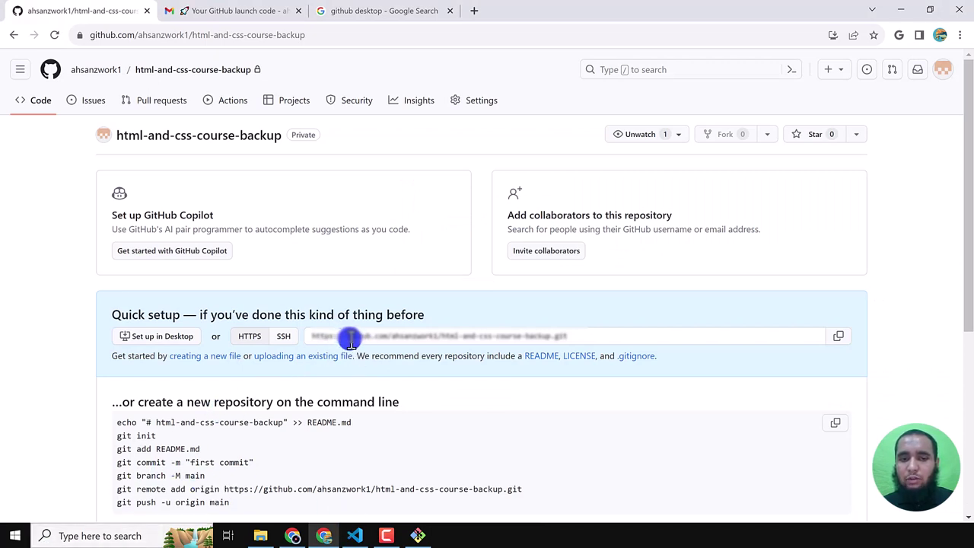
- Choose the HTTPS repository address in Quick setup and return to Git Bash
click(842, 335)
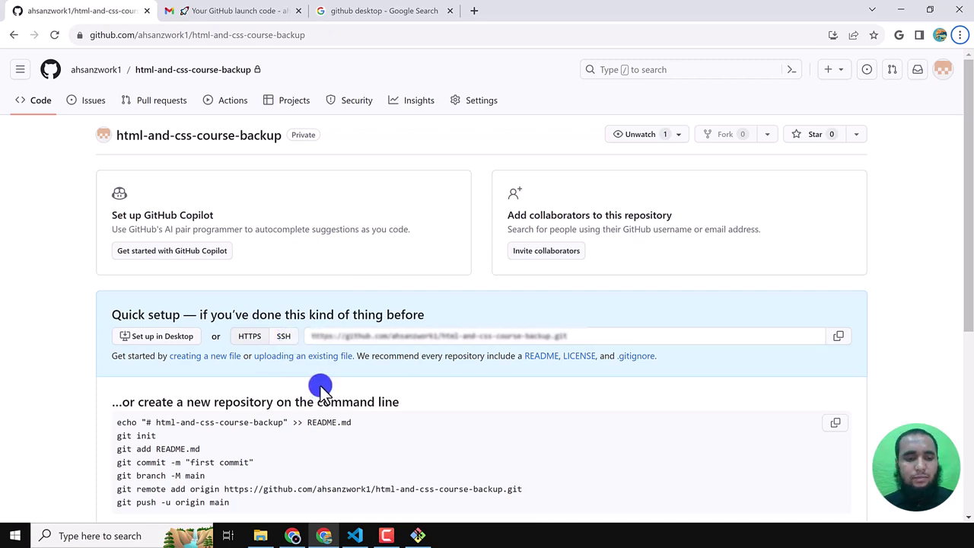
key(alt+Tab)
- Paste the html-and-css-course-backup HTTPS URL after 'git remote add o' and run it
right_click(271, 445)
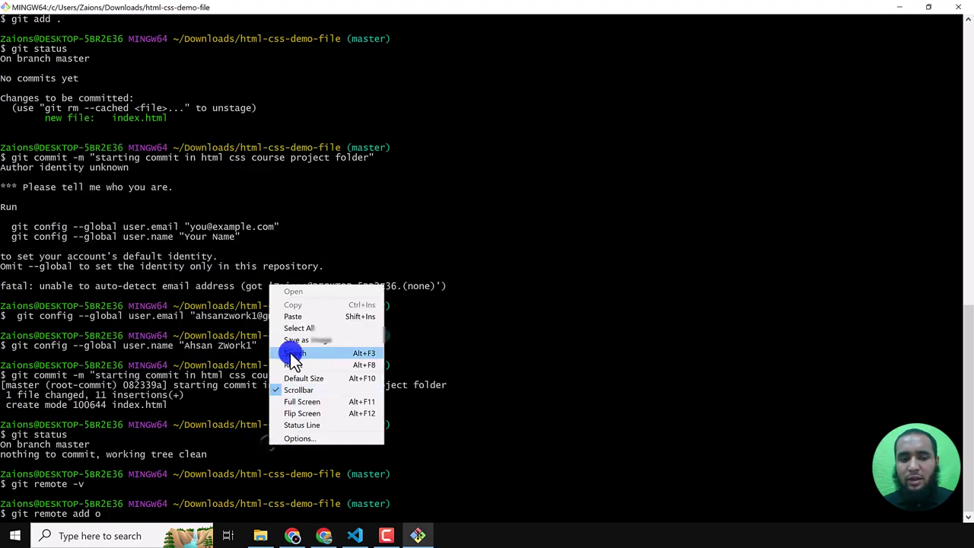
click(290, 319)
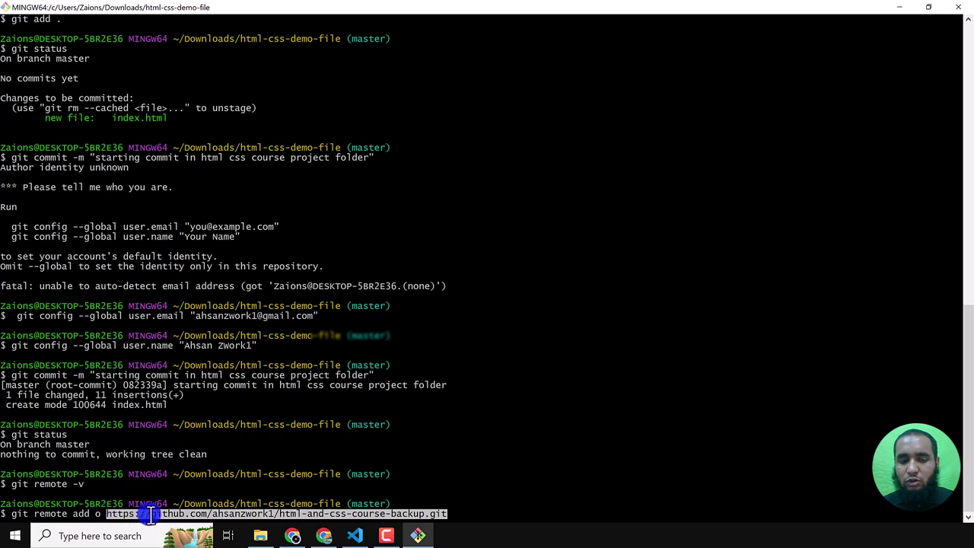
key(alt+Tab)
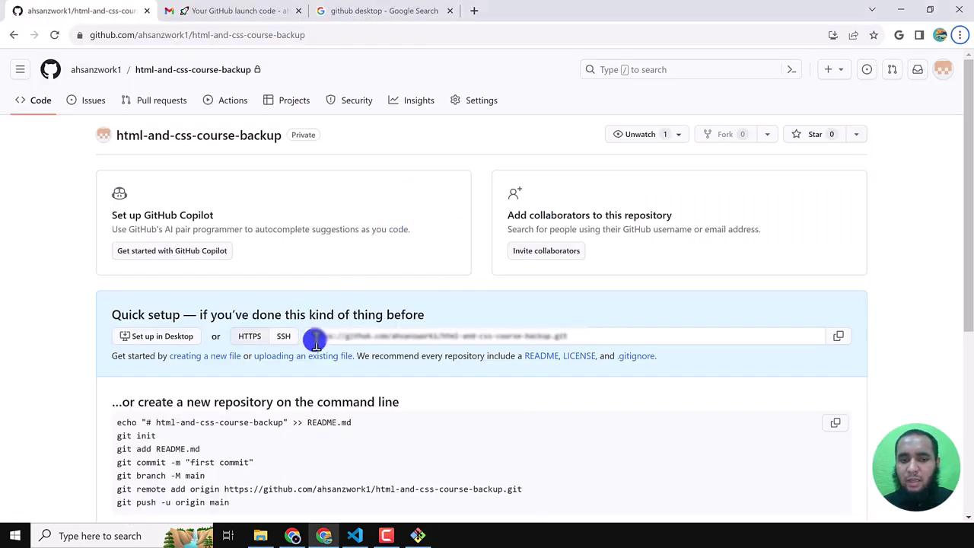
key(alt+Tab)
key(Return)
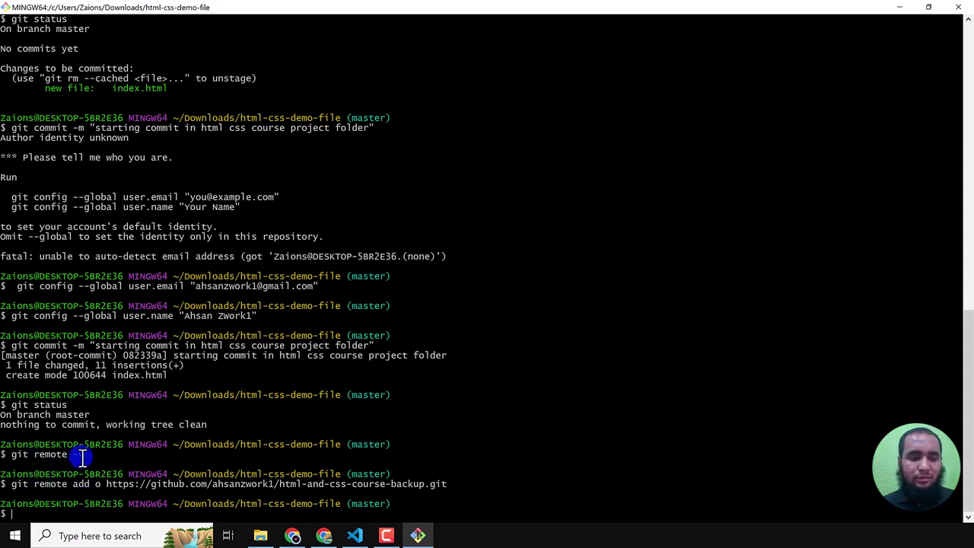
- Rerun git remote -v and check remote o's fetch and push URLs
key(Up)
key(Up)
key(Return)
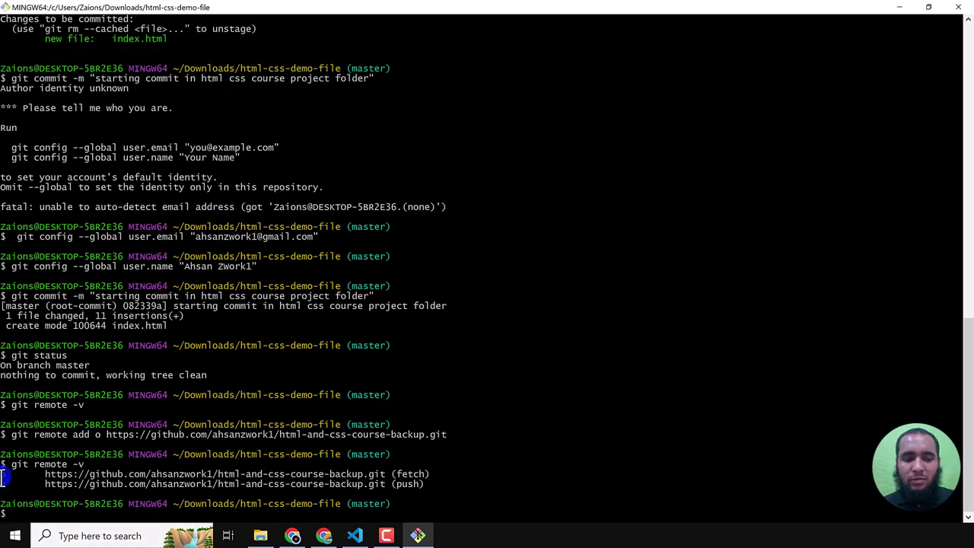
drag(3, 477, 11, 477)
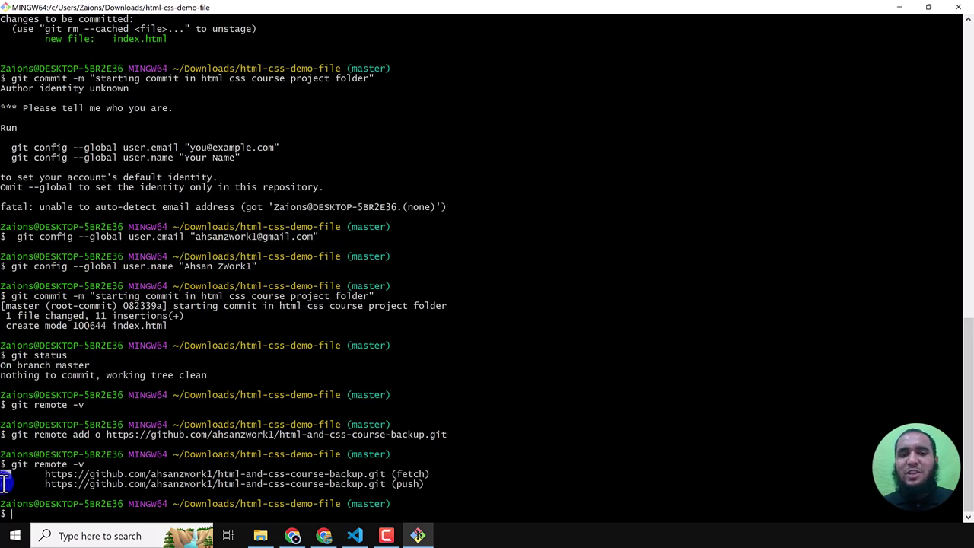
double_click(3, 474)
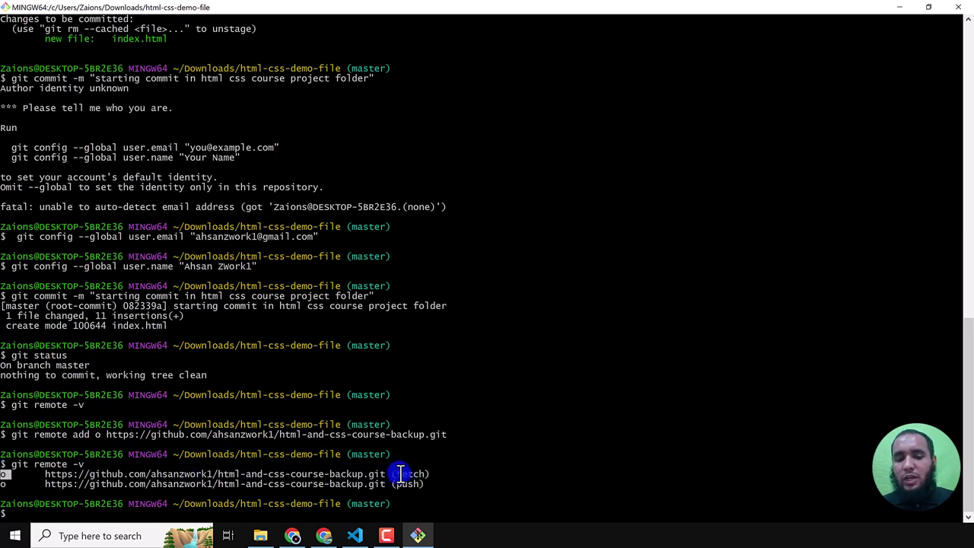
drag(391, 474, 427, 485)
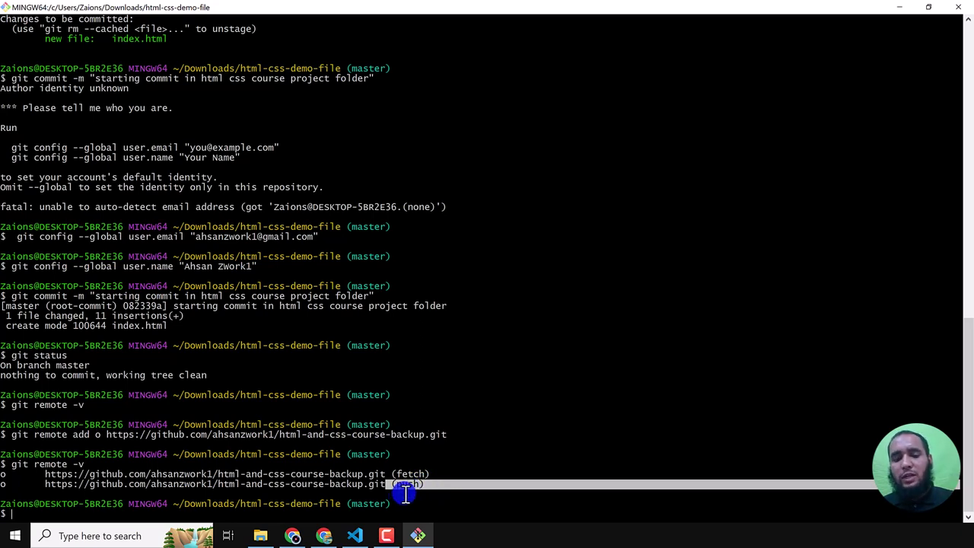
drag(141, 474, 386, 479)
drag(540, 488, 424, 485)
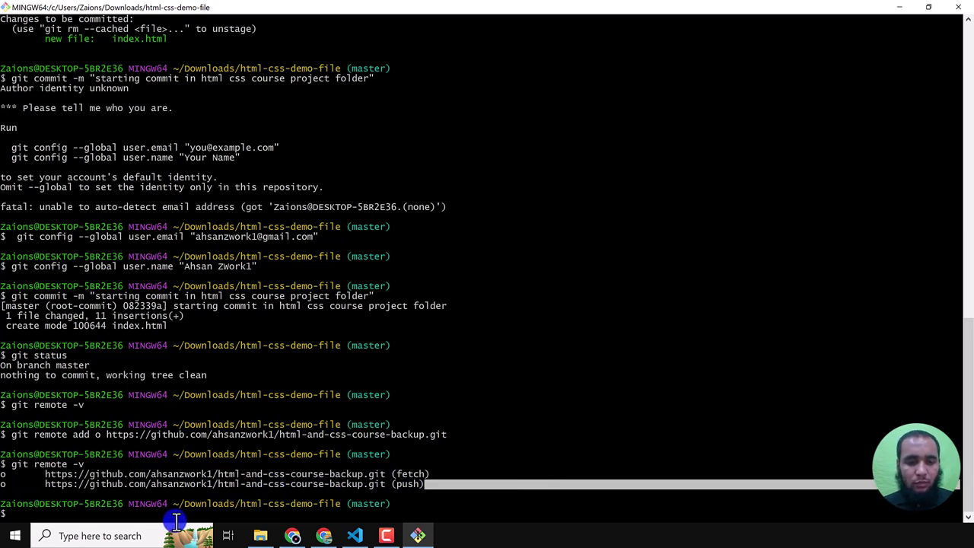
click(144, 512)
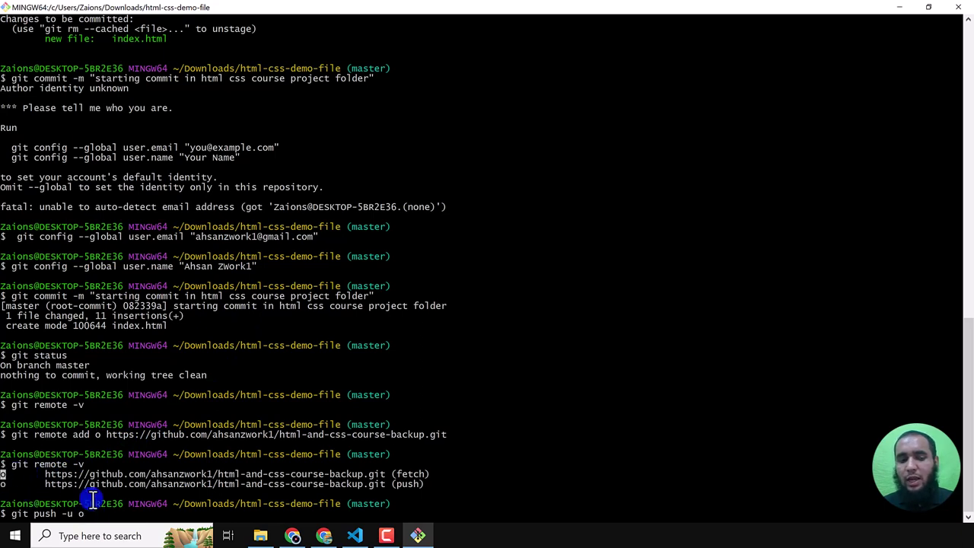
- Run git push -u o master and choose browser sign-in to authorize Git Credential Manager
double_click(3, 474)
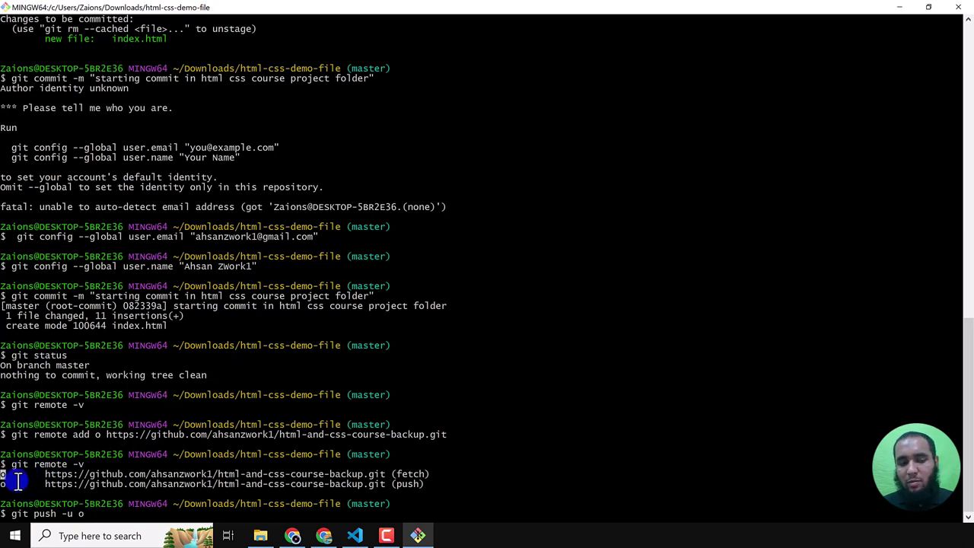
double_click(83, 515)
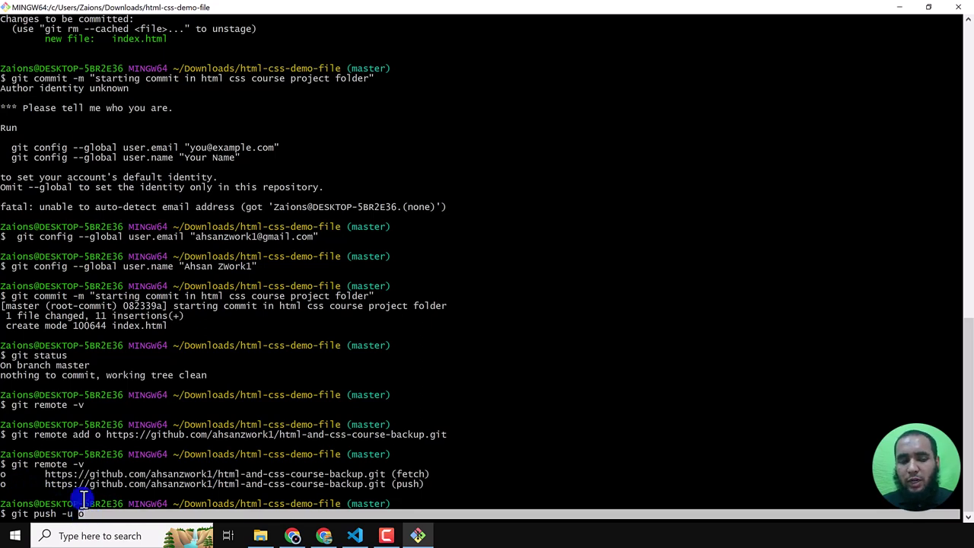
double_click(4, 474)
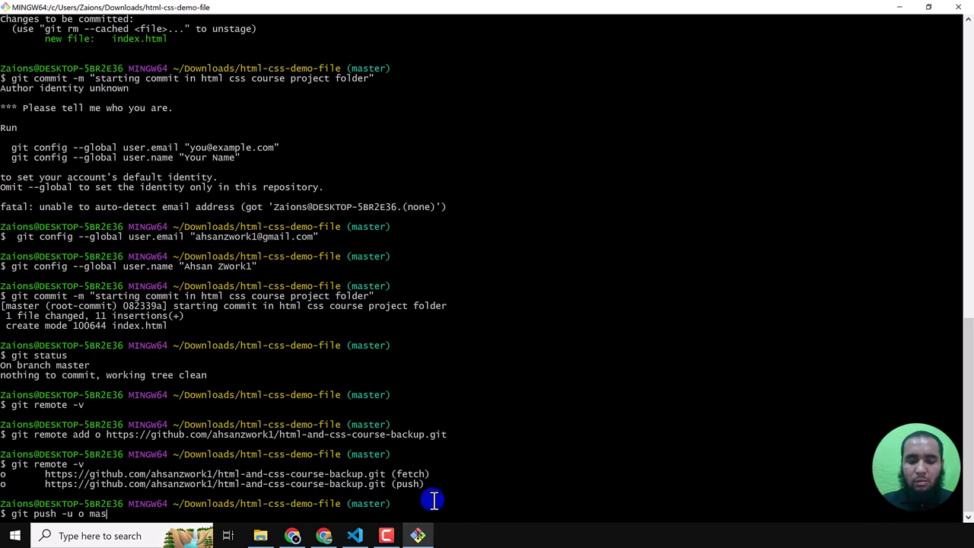
key(Return)
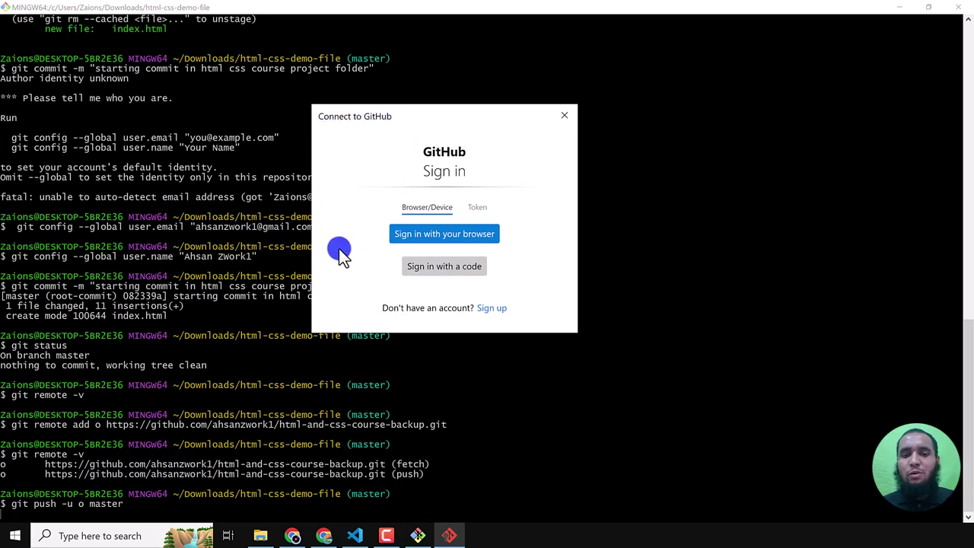
click(447, 233)
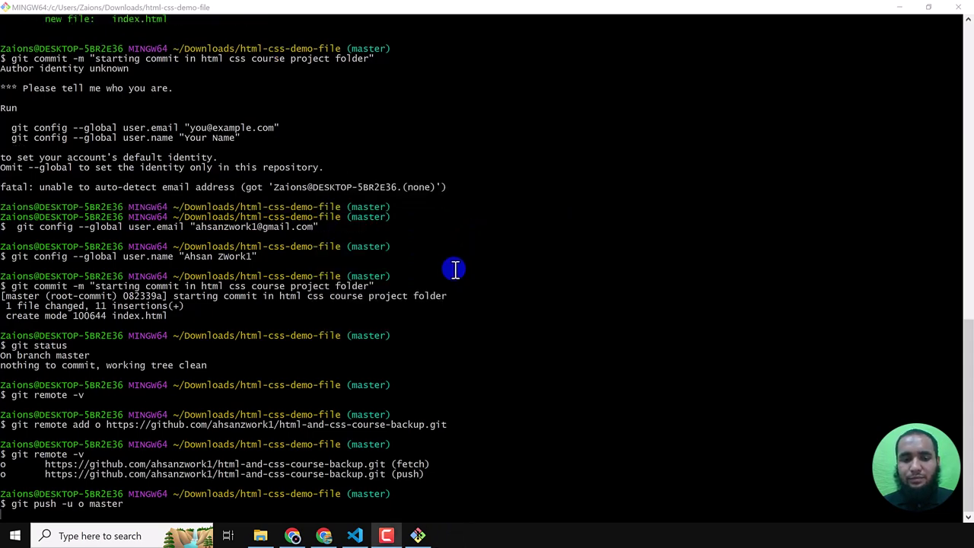
click(335, 529)
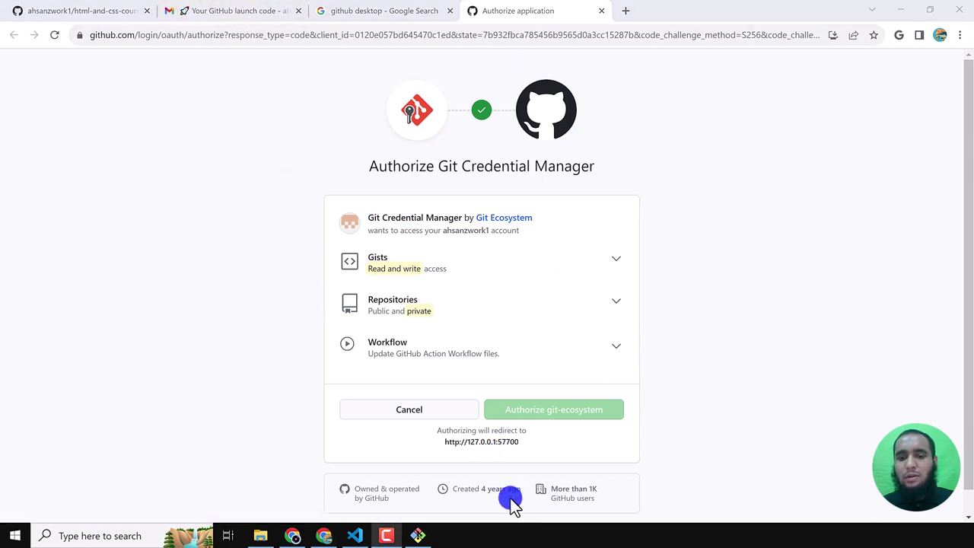
- Authorize Git Credential Manager (git-ecosystem) on GitHub so the pending push to master can finish
click(76, 11)
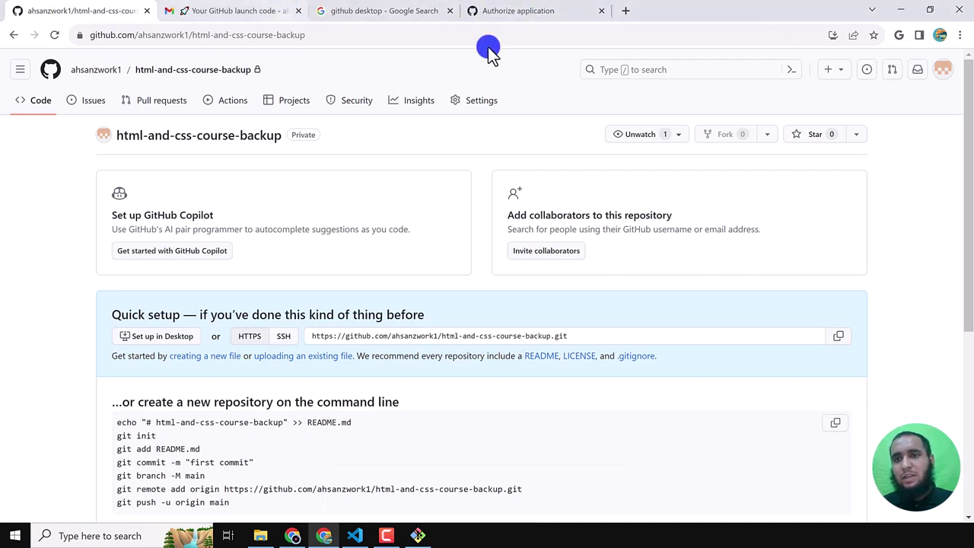
click(520, 12)
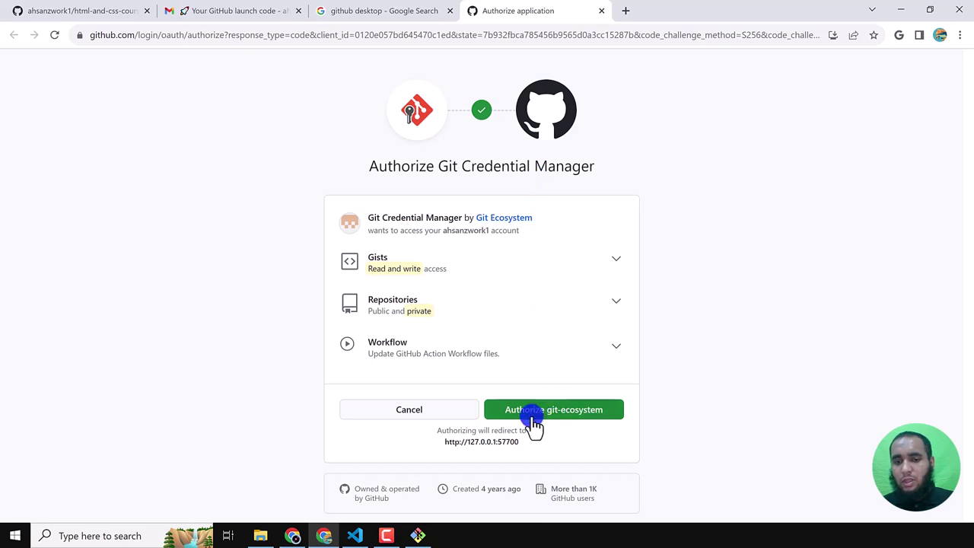
click(589, 413)
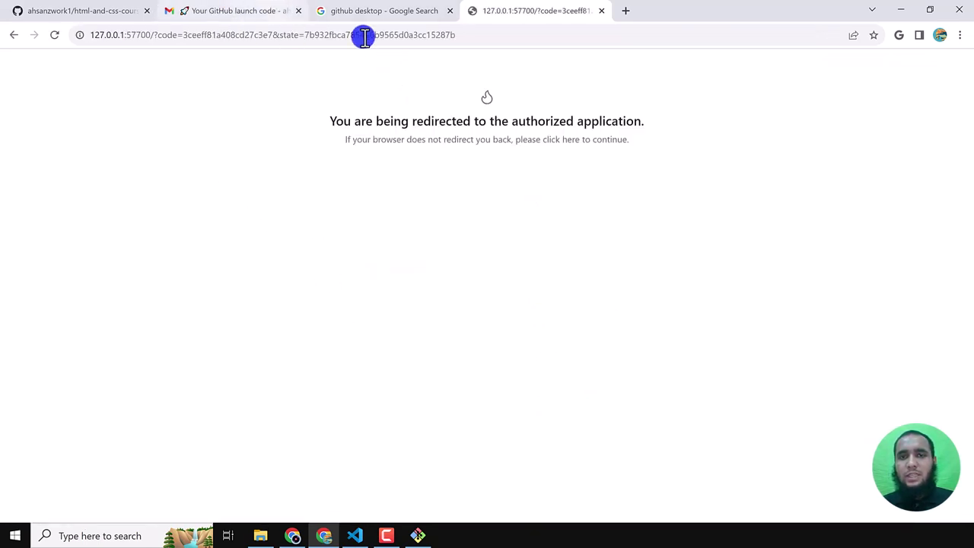
click(417, 537)
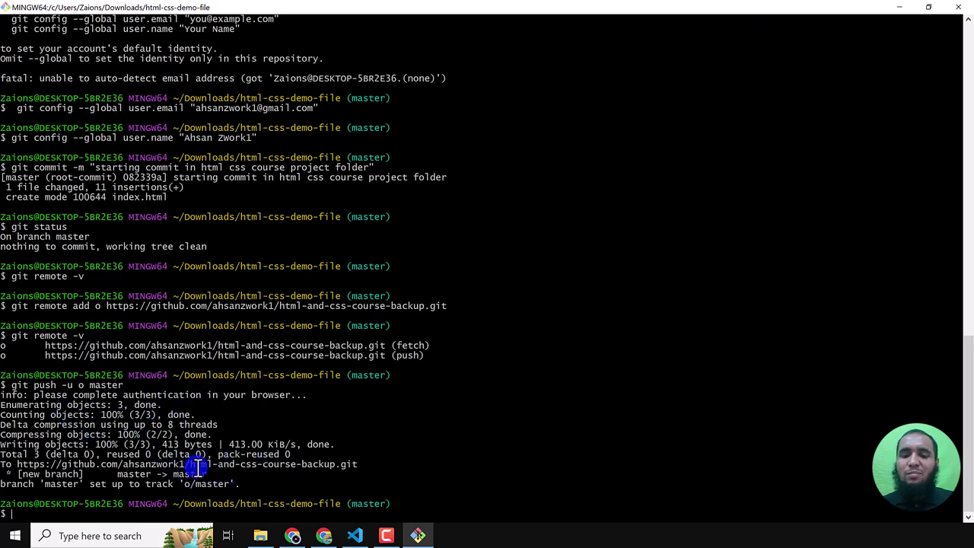
- Reload the html-and-css-course-backup repository page and check that the master branch now exists
click(323, 533)
click(95, 9)
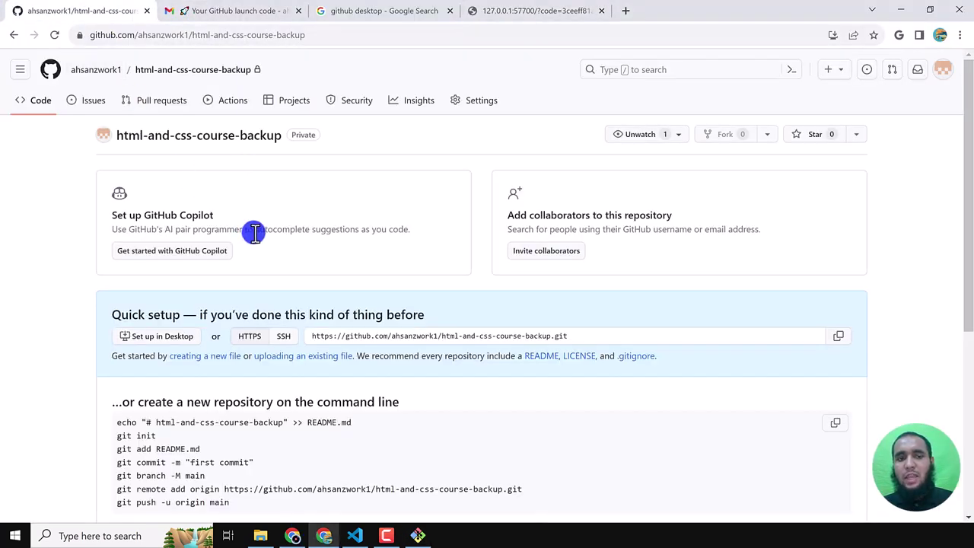
key(F5)
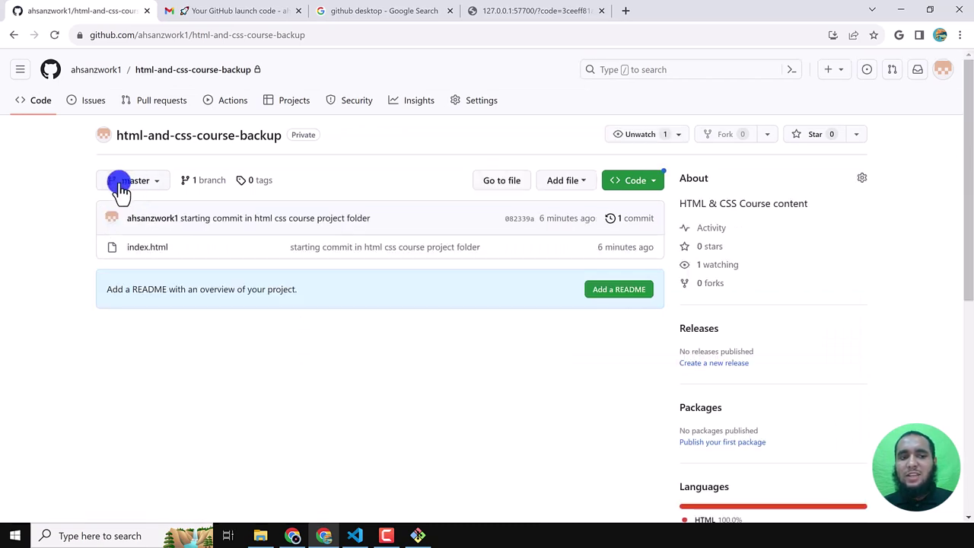
click(131, 182)
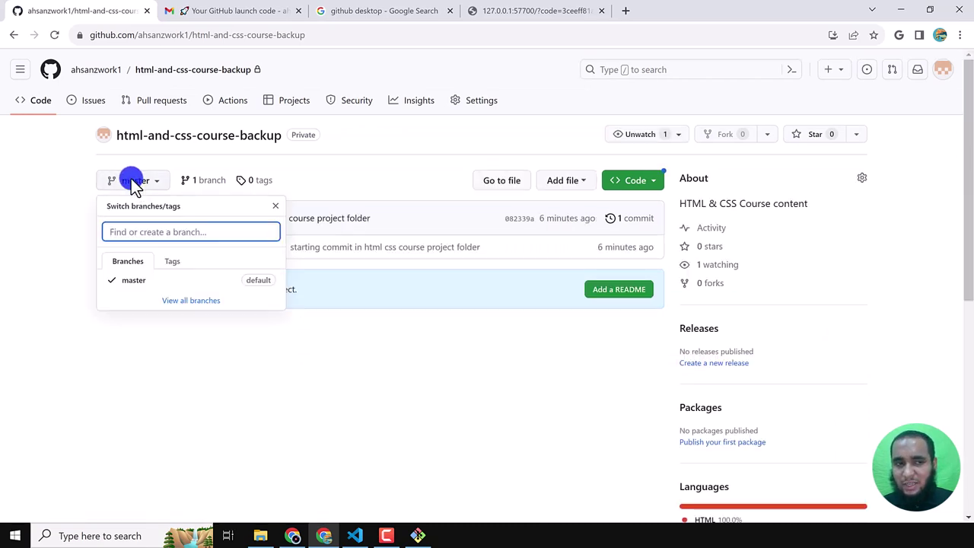
click(53, 211)
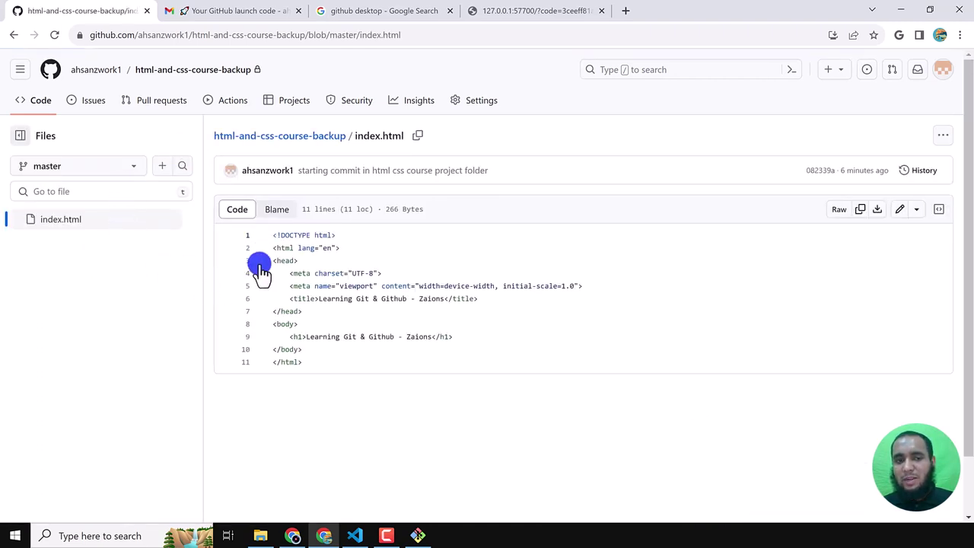
- View lines 1–9 of the pushed index.html code, then return to the repository root
drag(272, 235, 343, 361)
click(344, 398)
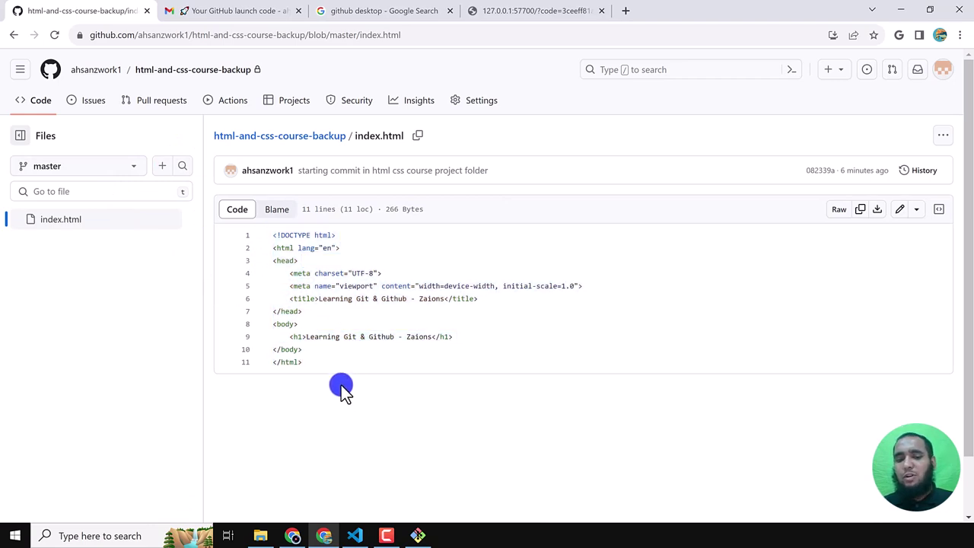
click(201, 70)
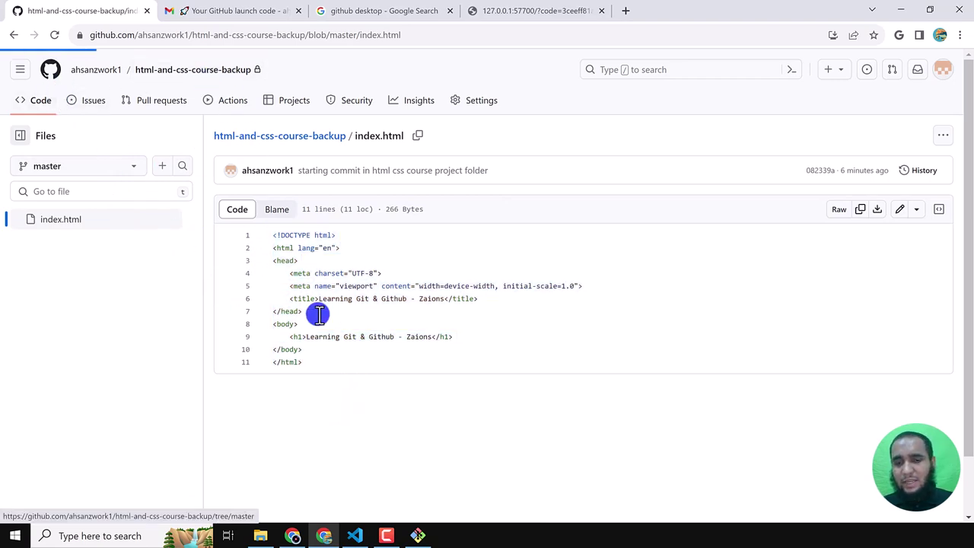
click(354, 536)
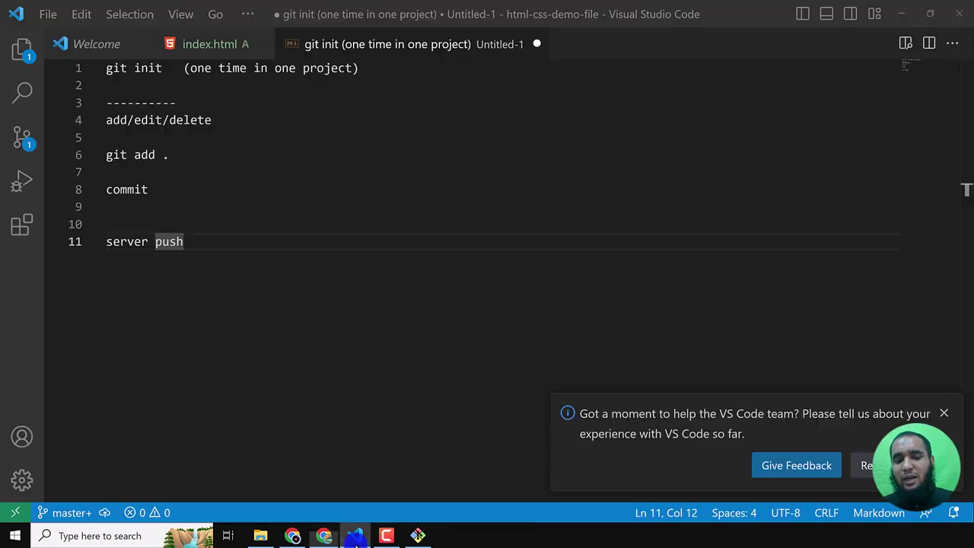
- Add a git commit -m "[MESSAGE]" line under the commit note
click(202, 178)
click(202, 190)
key(Return)
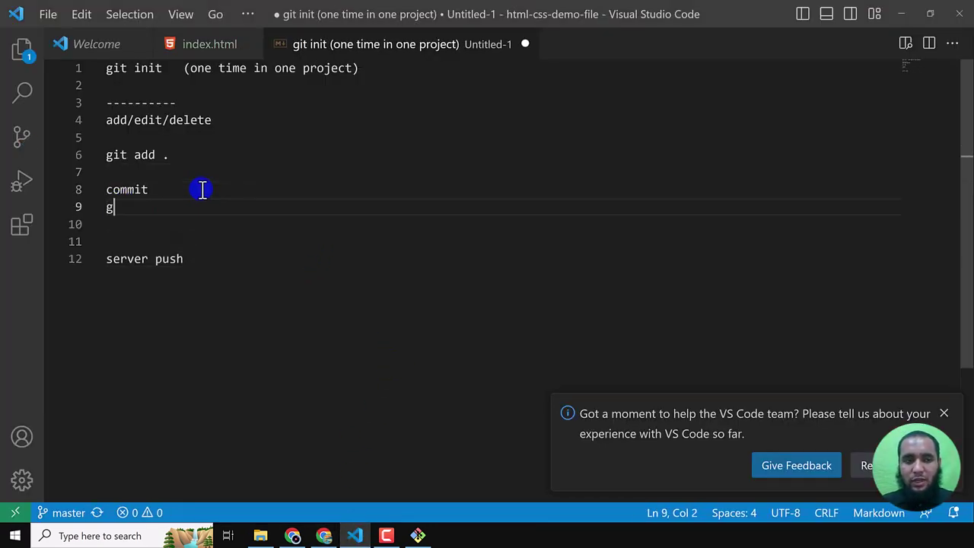
text(git commit -m ")
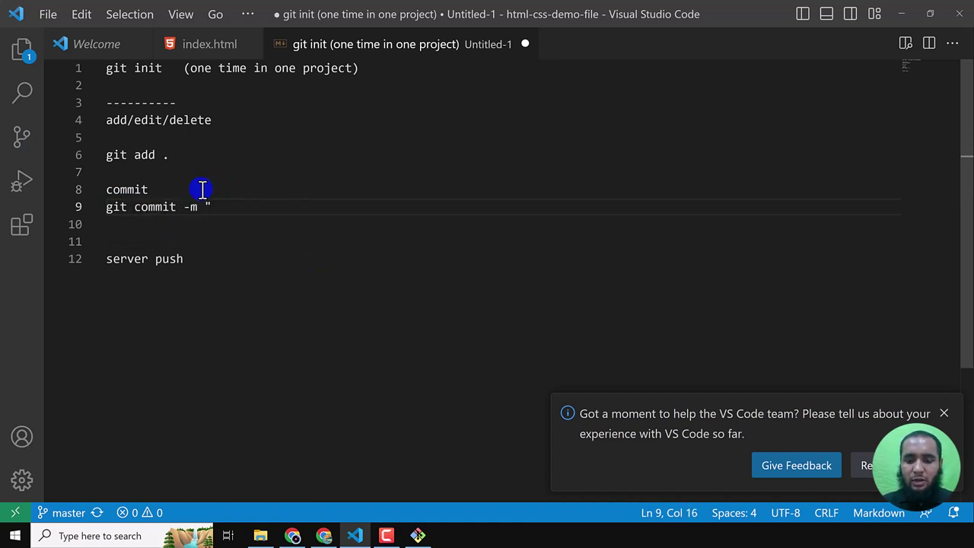
text([])
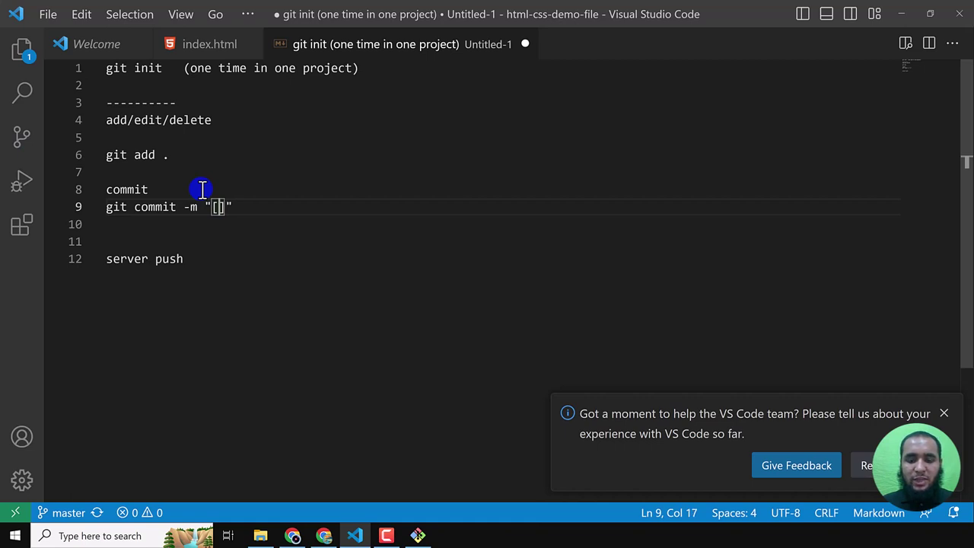
text(MESSAGE)
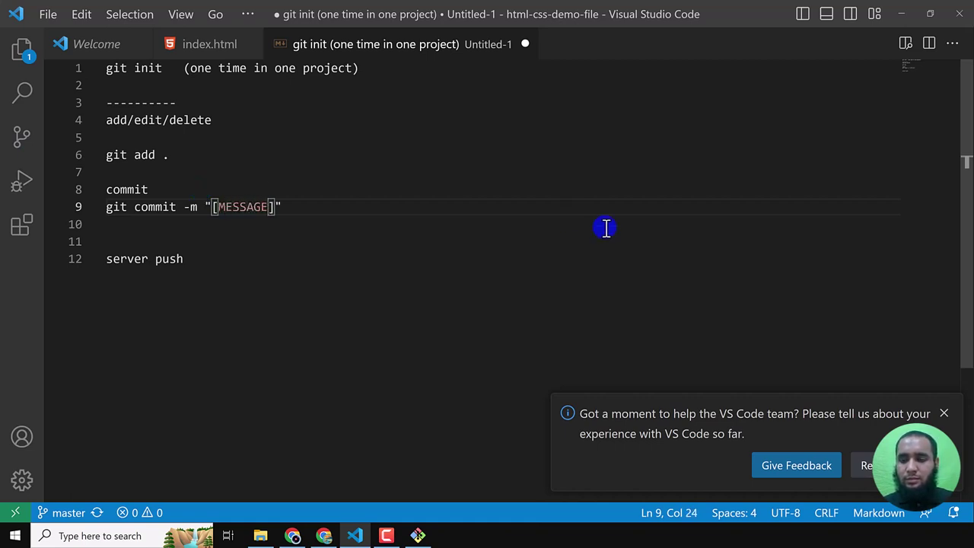
click(947, 417)
- Add a git push -u o master line under the server push note
click(202, 269)
key(Return)
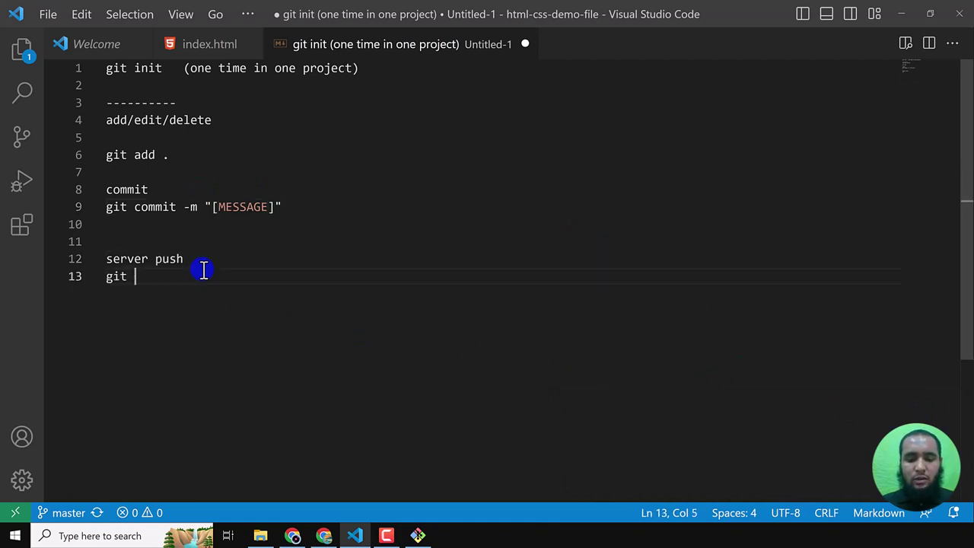
text(git push -u o master)
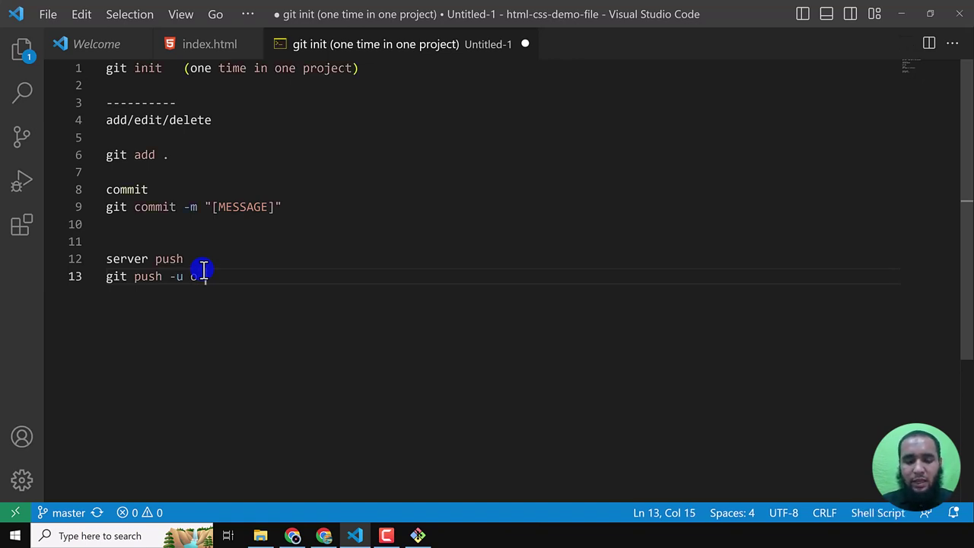
- Caption git add . with 'Track changes (all changes in current directory)' on the line above
click(128, 137)
key(Return)
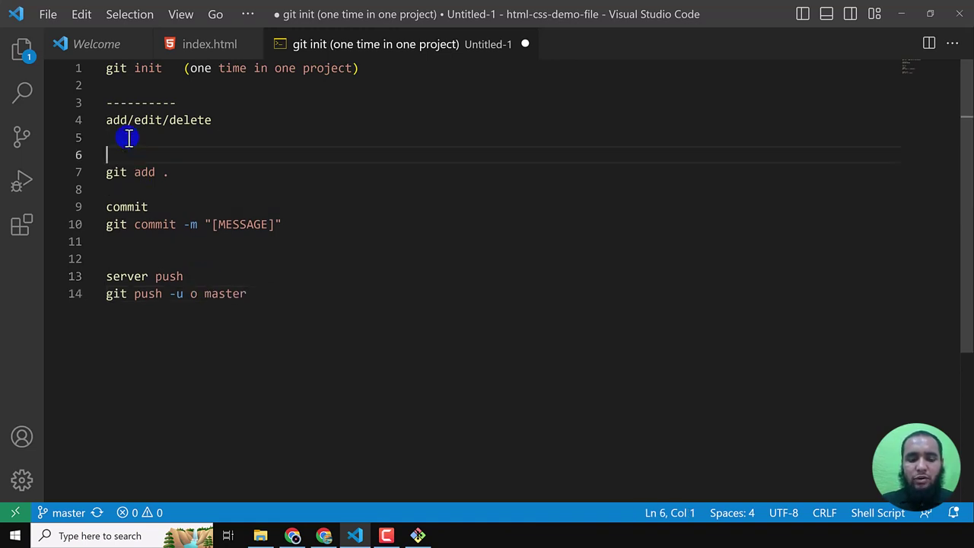
text(Track cha)
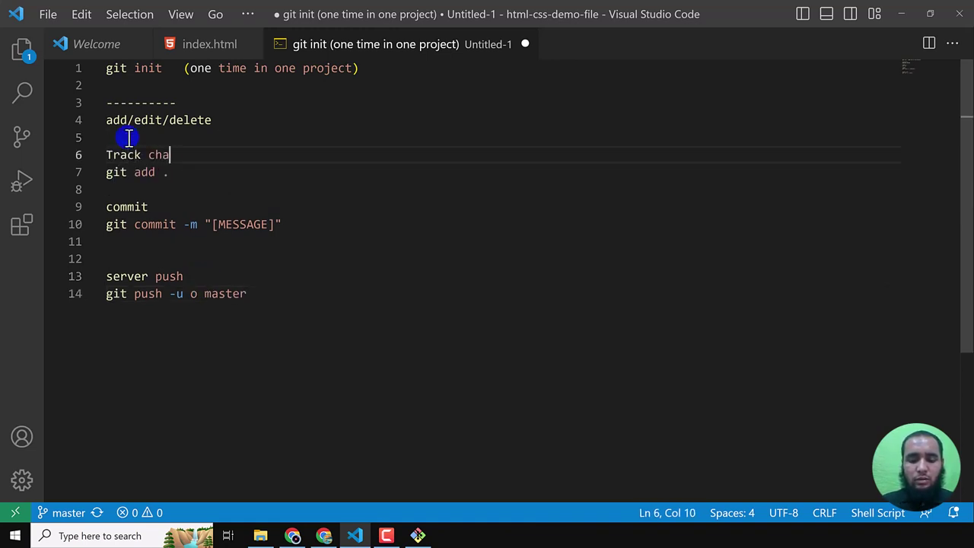
text(nges (all )
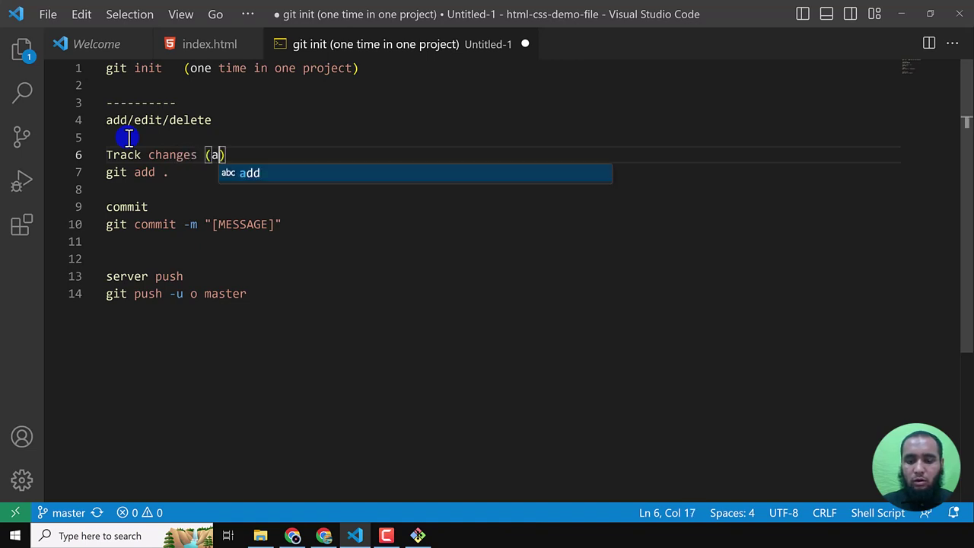
text(changes in )
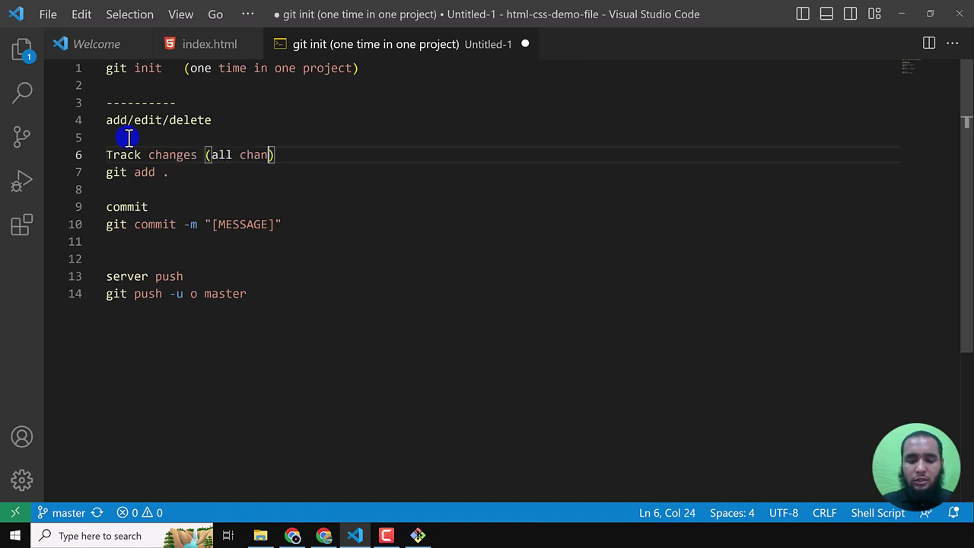
text(current di)
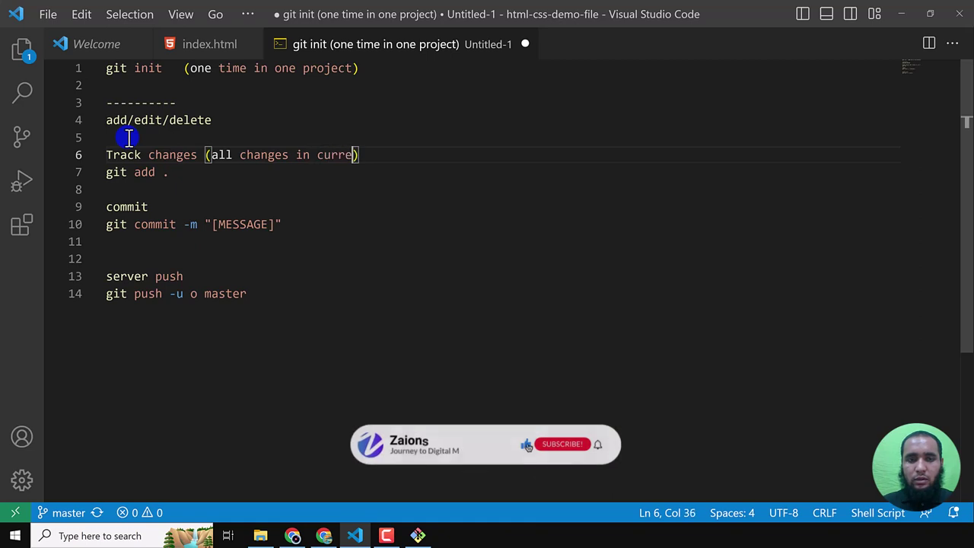
text(rectory)
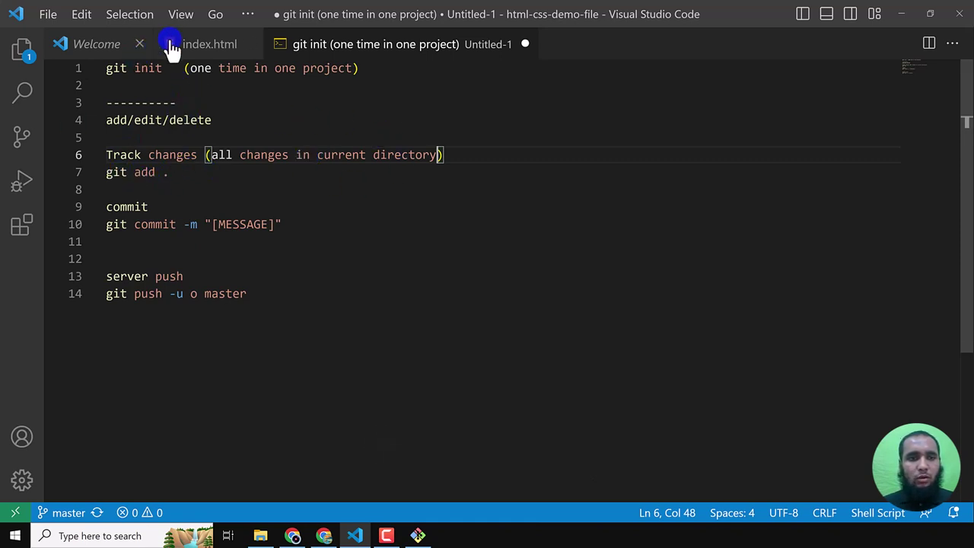
click(21, 51)
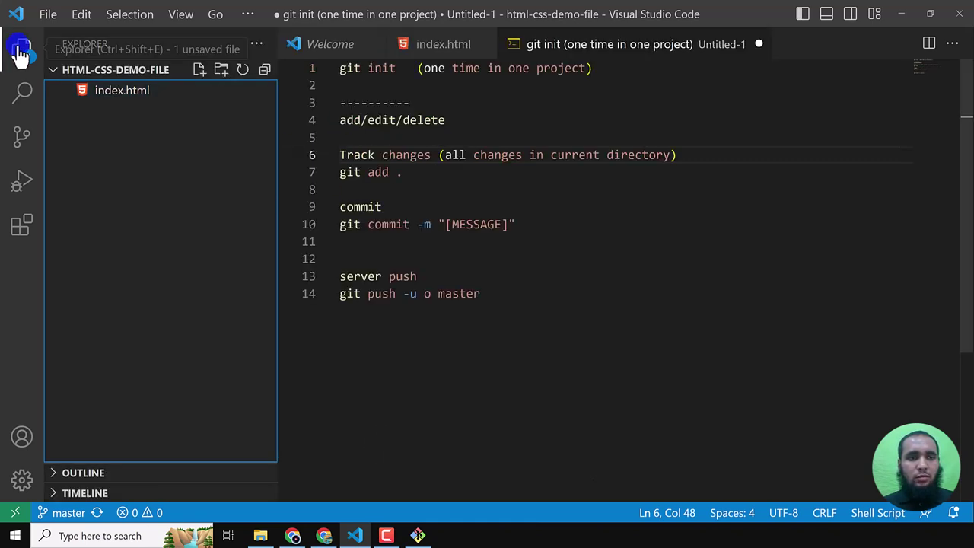
- Create style.css with the comment 'Just to show how to track new changes' and save it
click(201, 73)
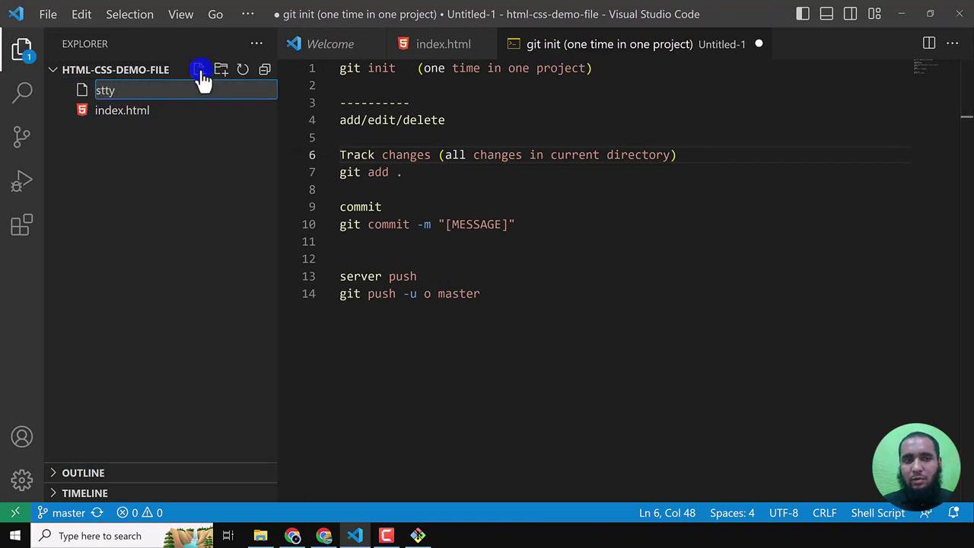
text(style)
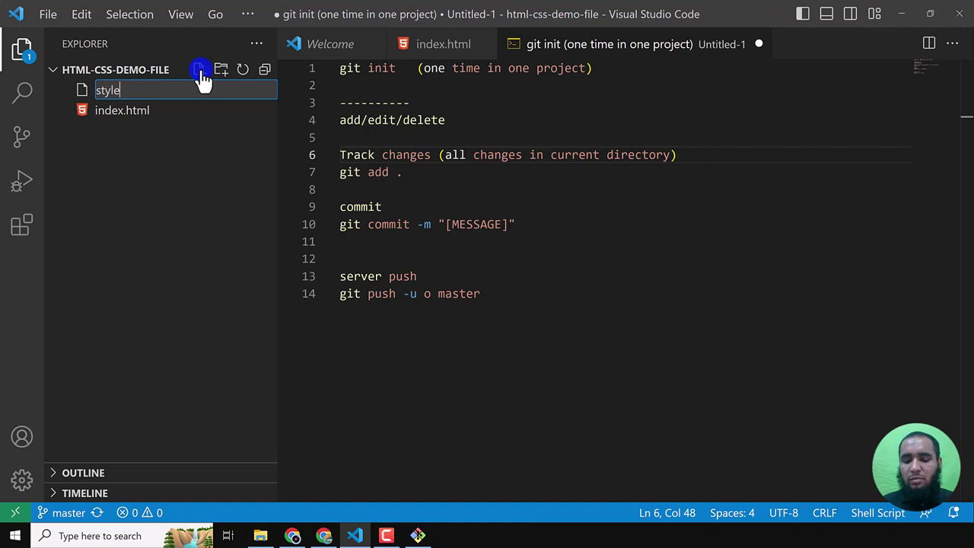
text(.css)
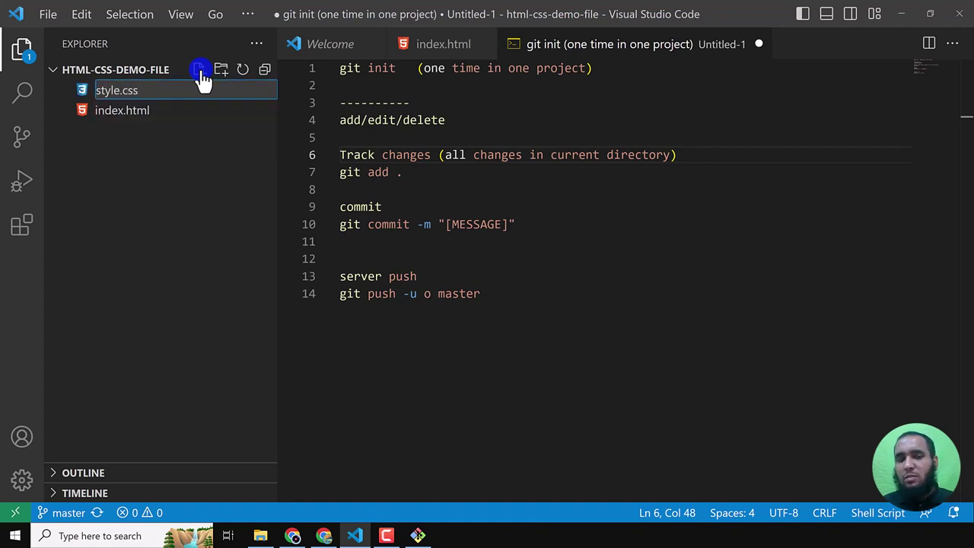
key(Return)
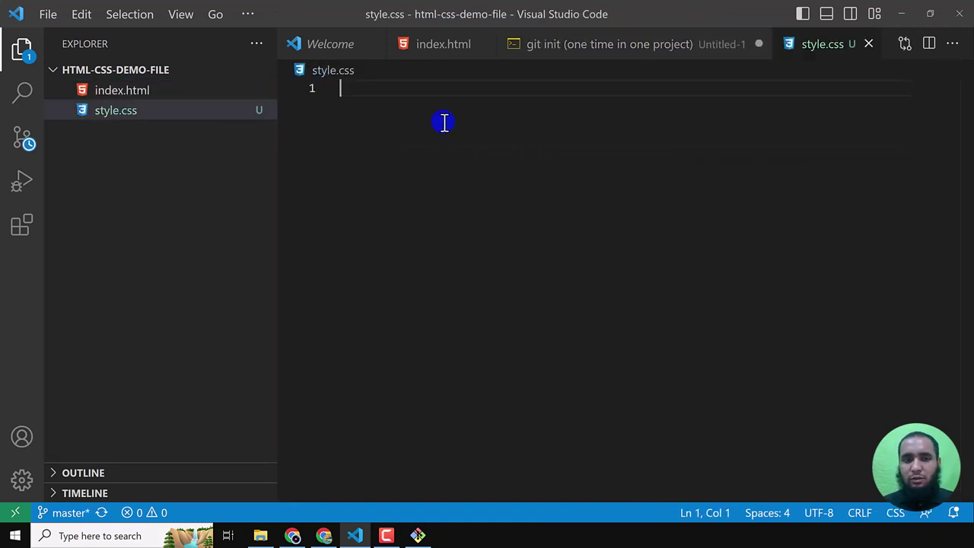
key(ctrl+slash)
text(Just )
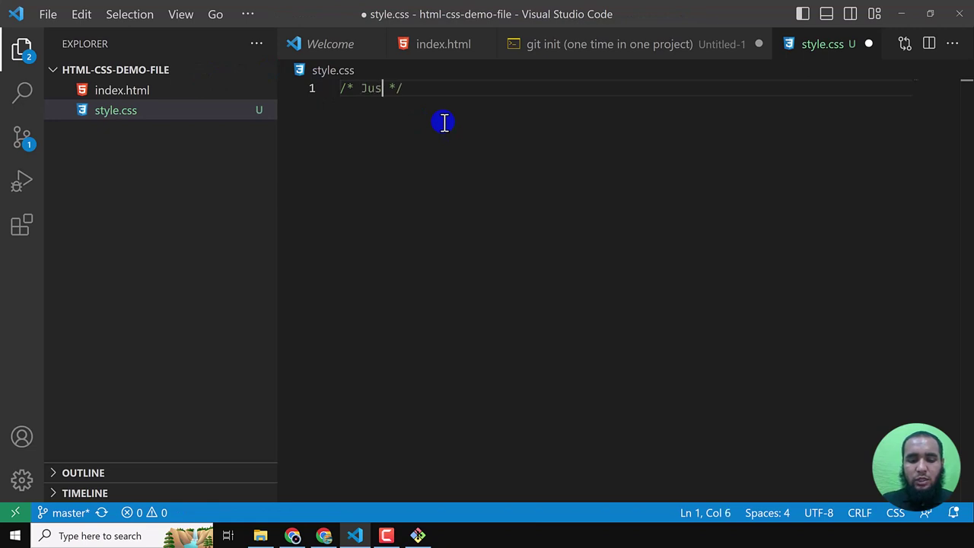
text(to show how t)
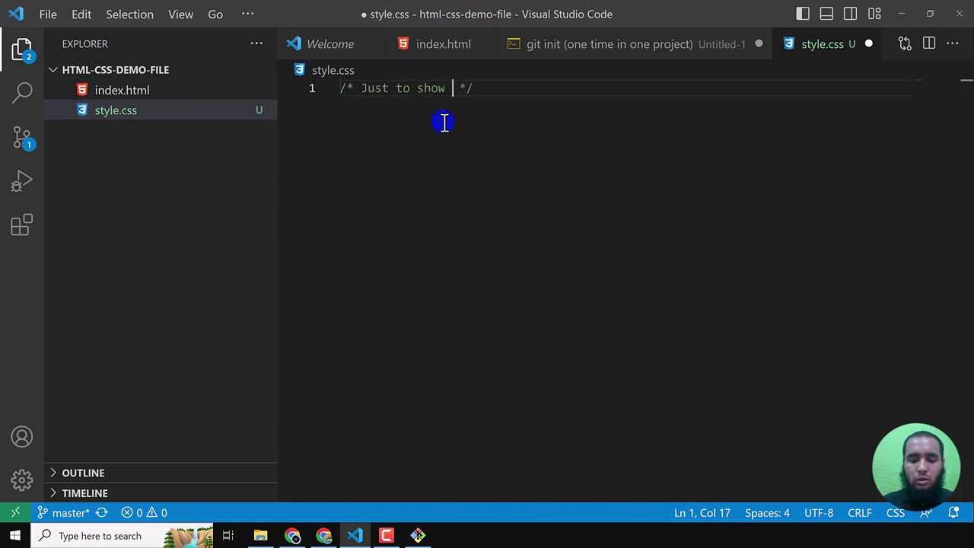
text(o track new )
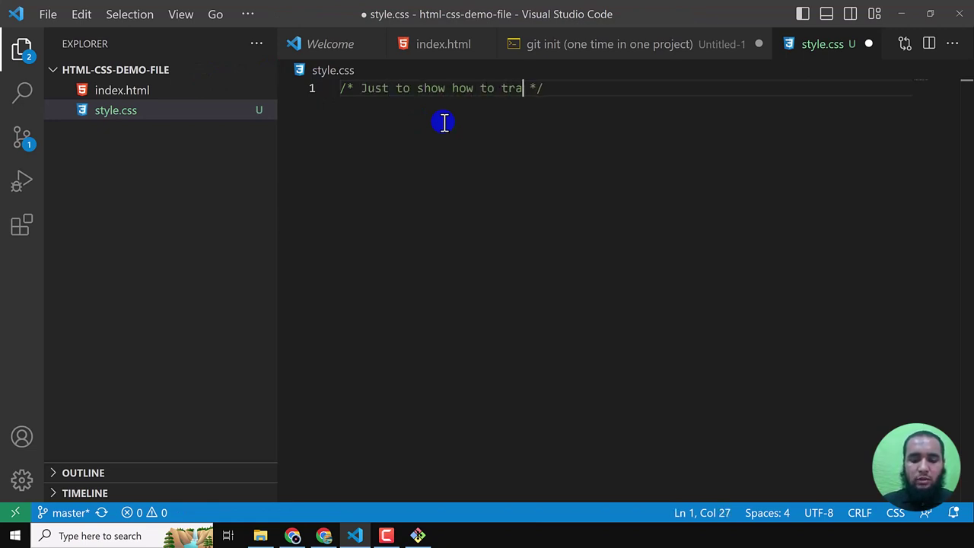
text(changes)
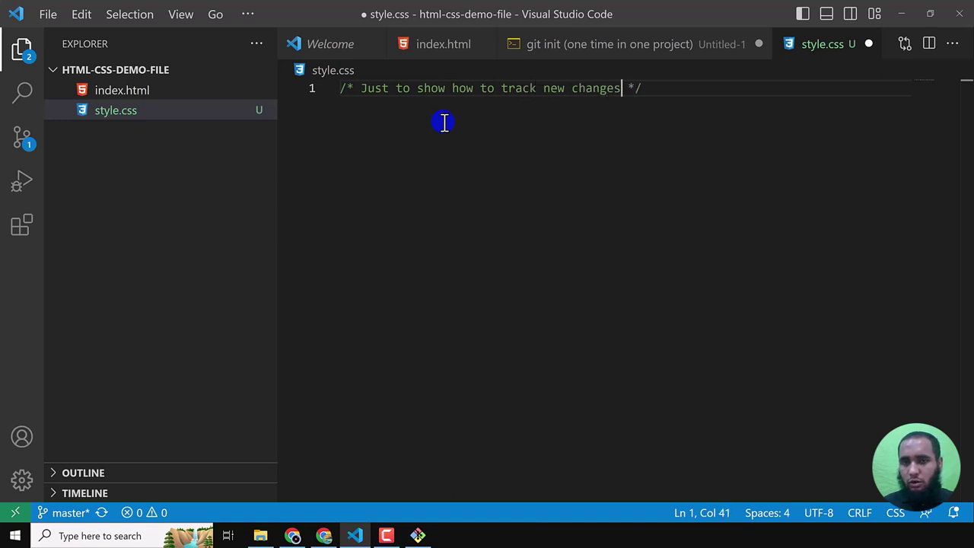
key(ctrl+s)
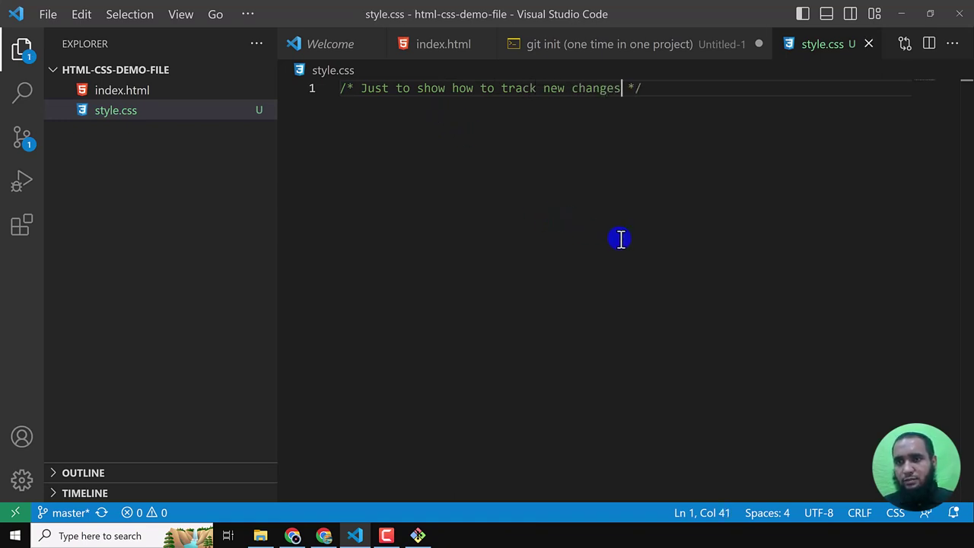
key(ctrl+w)
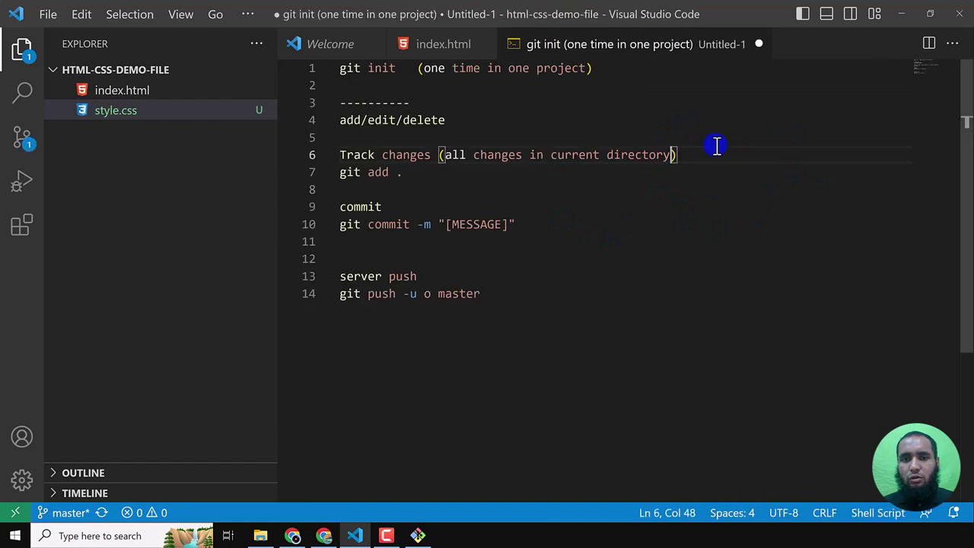
key(alt+Tab)
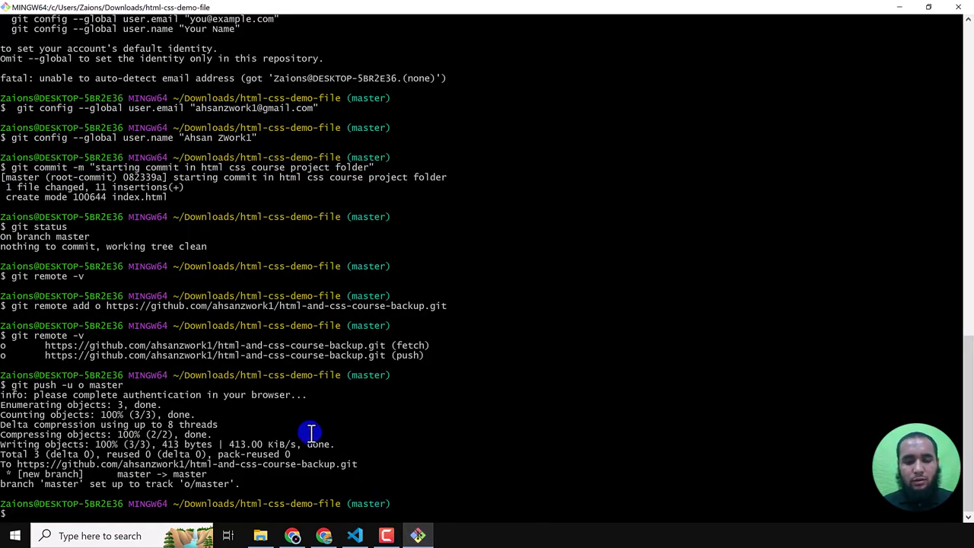
- Run git status to confirm style.css is listed as an untracked file
text(git stat)
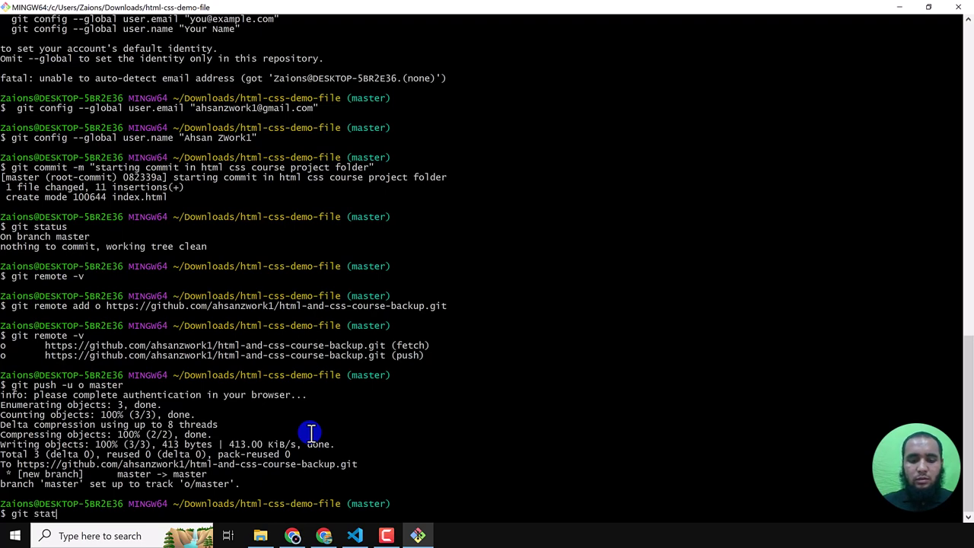
text(us)
key(Return)
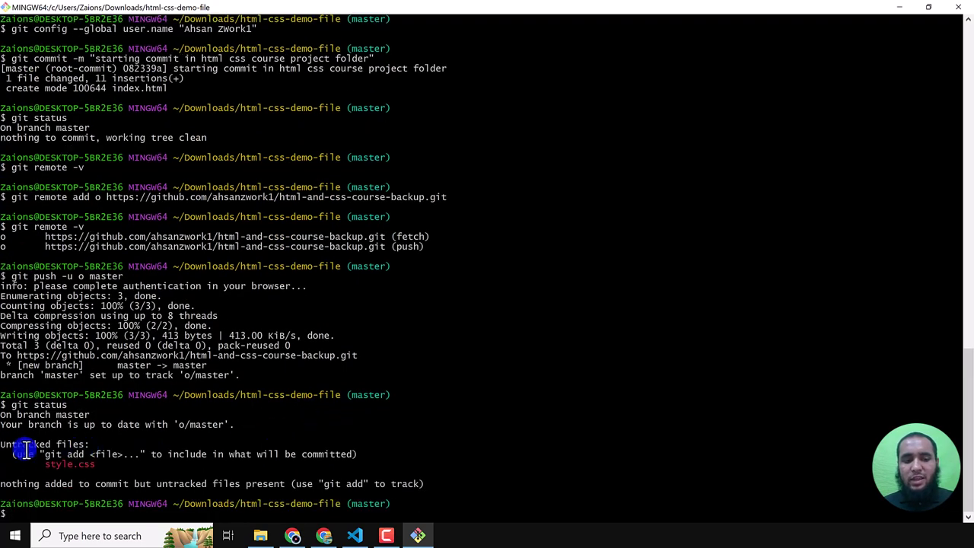
scroll(66, 450, up, 10)
scroll(67, 453, up, 7)
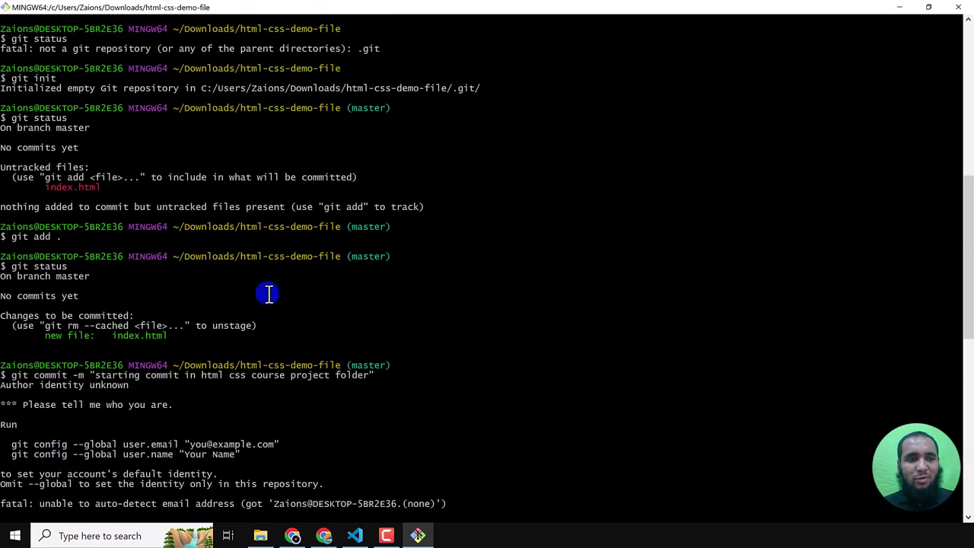
drag(22, 157, 89, 168)
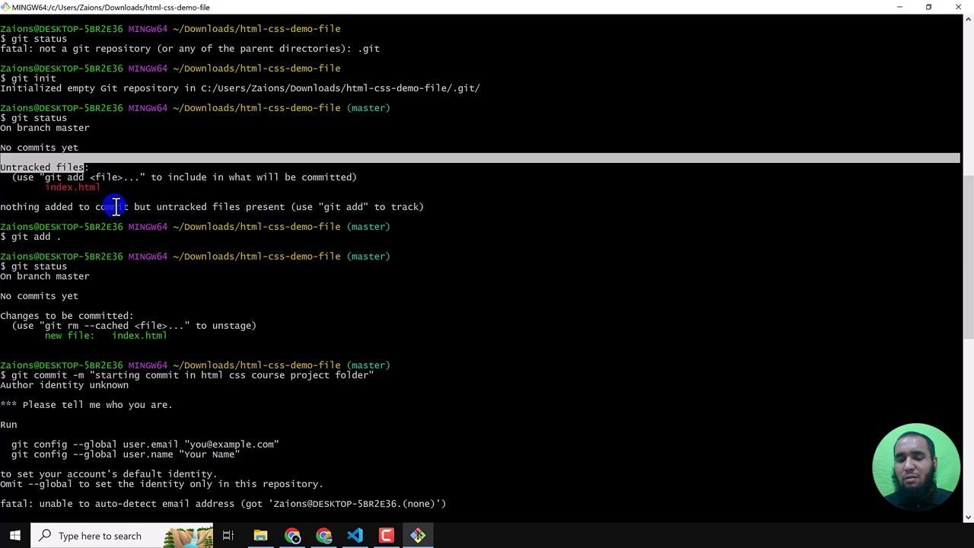
scroll(104, 224, down, 11)
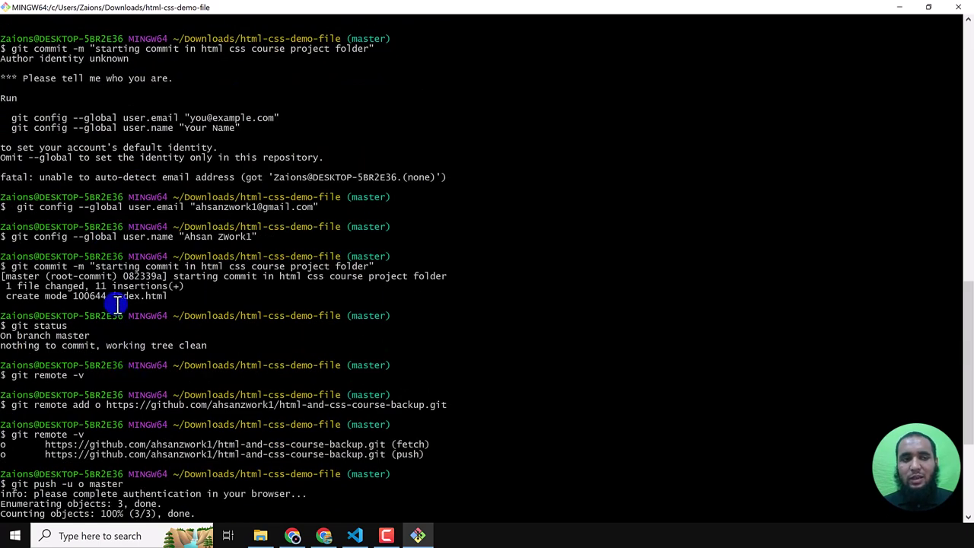
scroll(118, 305, up, 10)
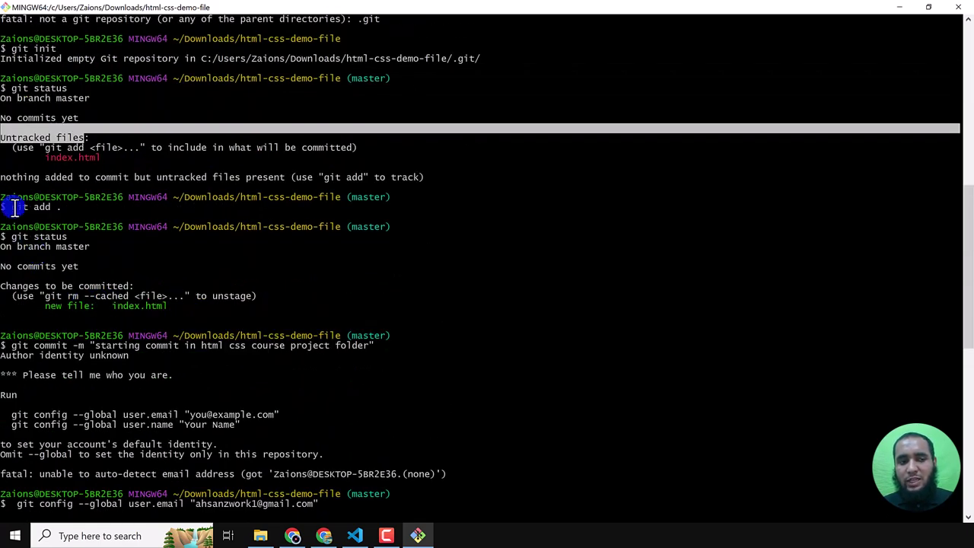
- Review the earlier git add ., git push and git remote add commands in the terminal history
drag(1, 207, 61, 207)
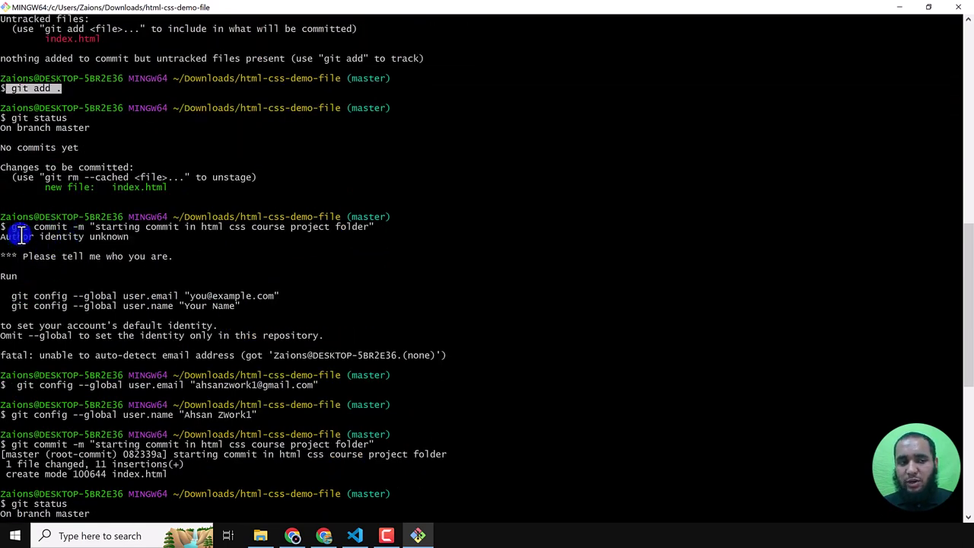
drag(11, 226, 374, 226)
scroll(289, 279, down, 6)
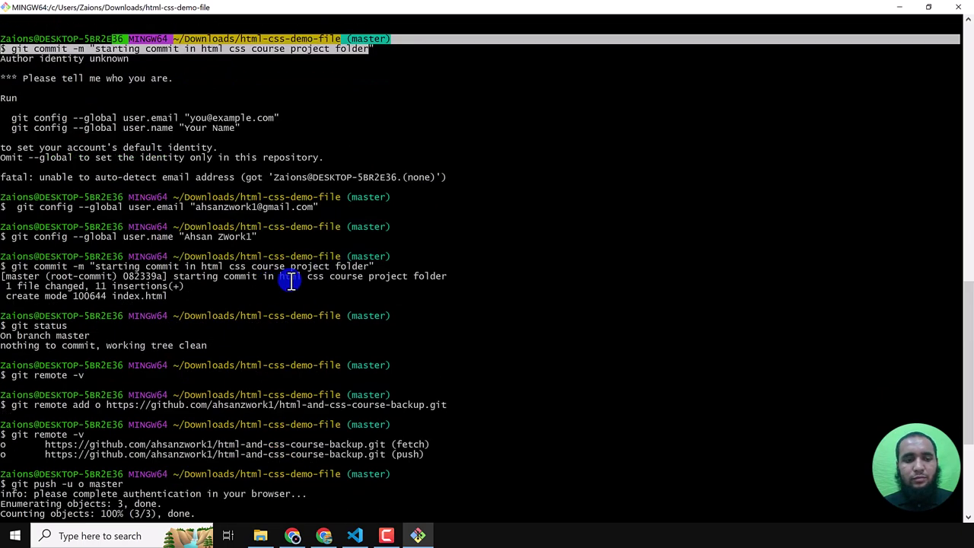
scroll(55, 265, down, 7)
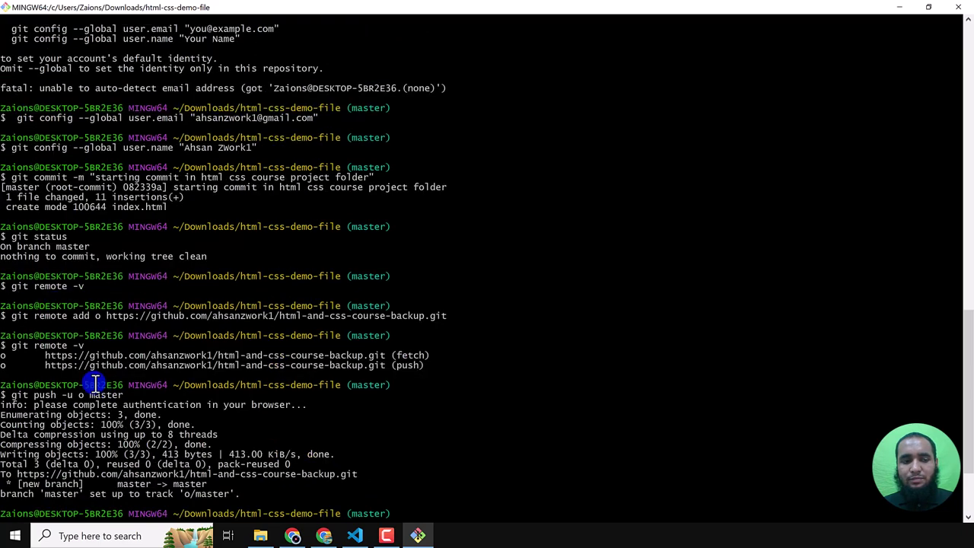
drag(11, 277, 131, 281)
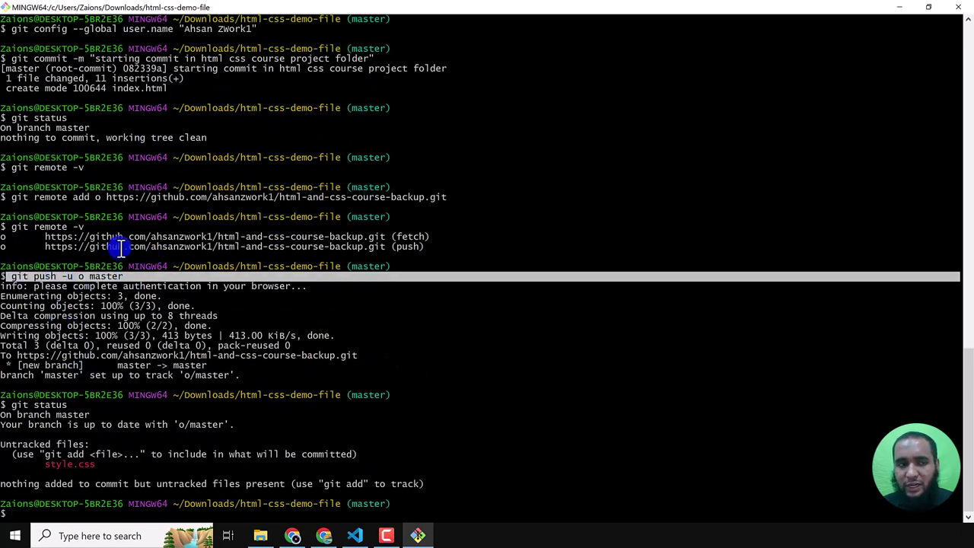
drag(12, 199, 343, 198)
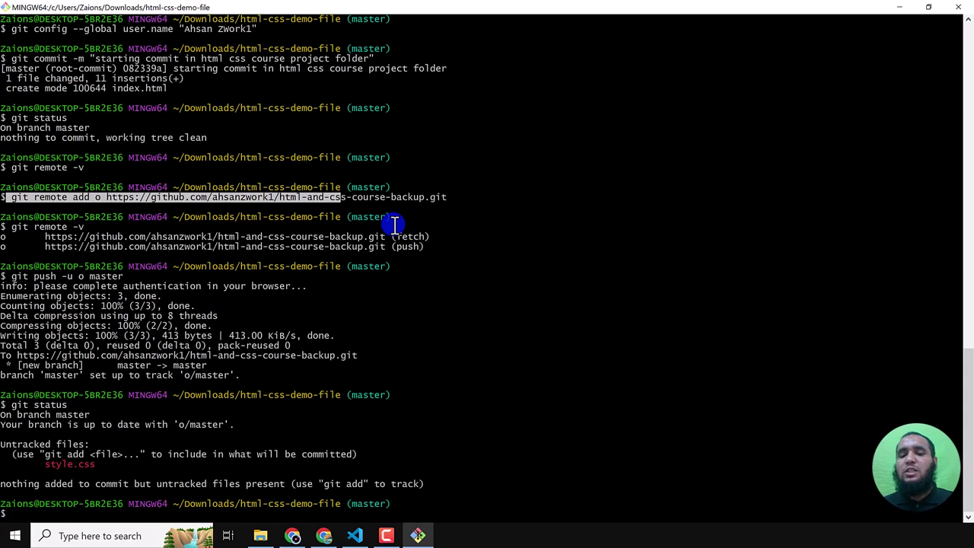
- Stage style.css and commit it with the message 'backing up style.css file'
click(389, 430)
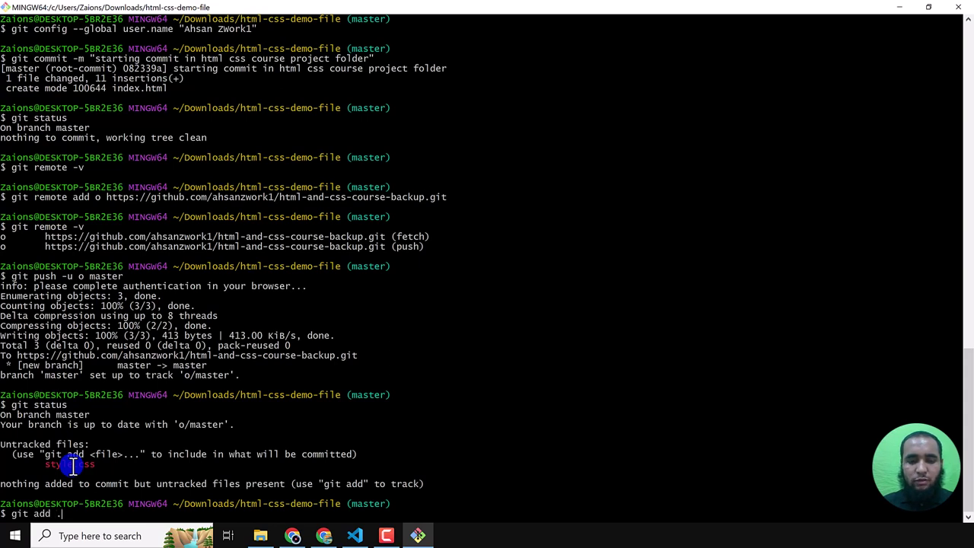
key(Return)
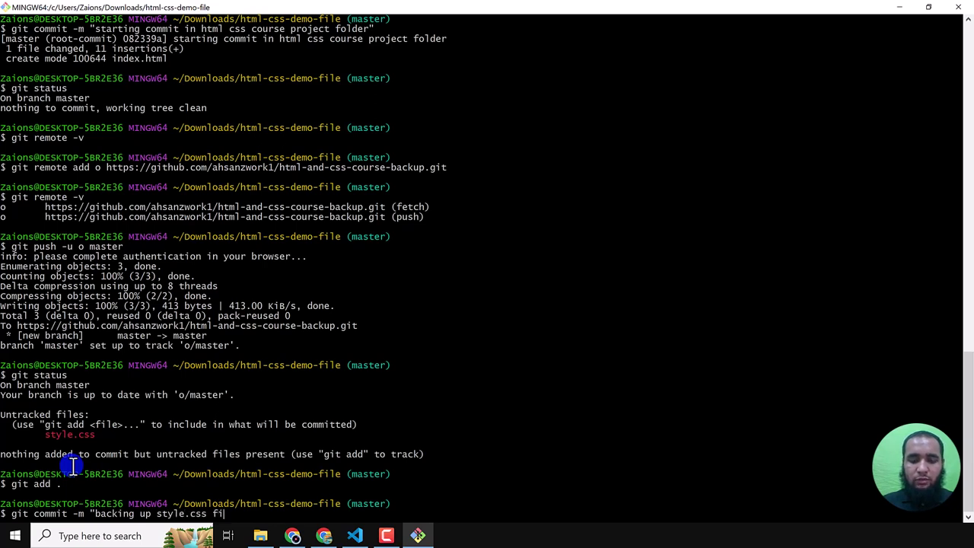
key(Return)
key(Return)
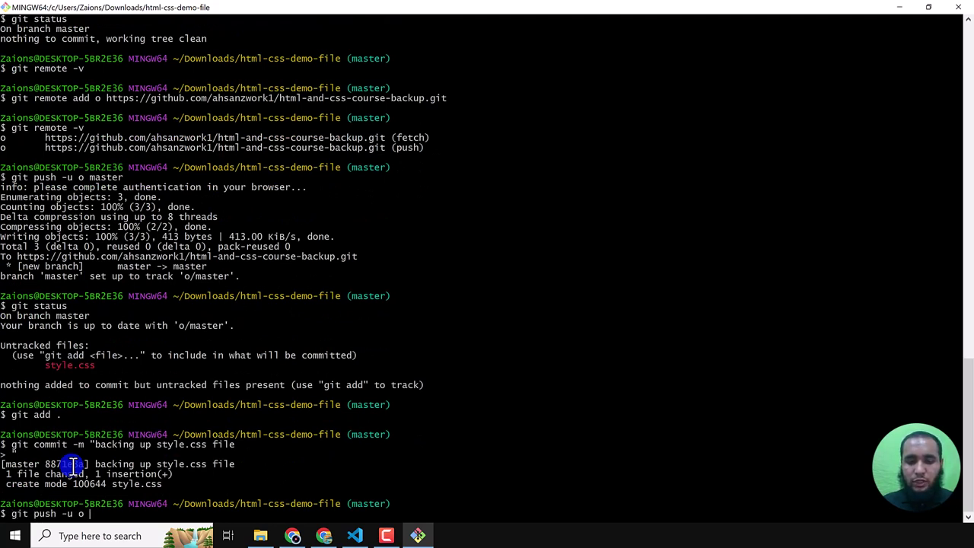
- Push the new commit to master on the o remote with git push -u o master
text(git push -u o master)
key(Return)
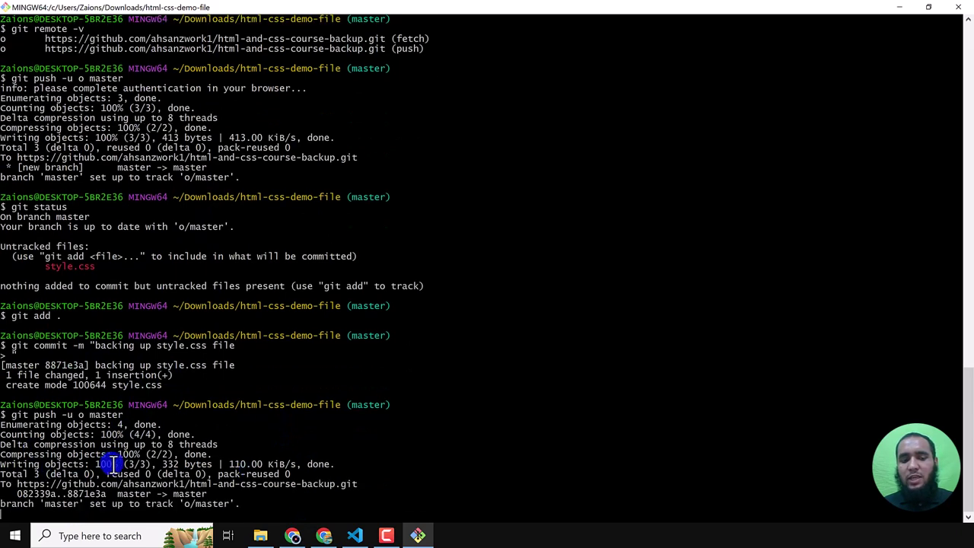
click(295, 537)
click(420, 536)
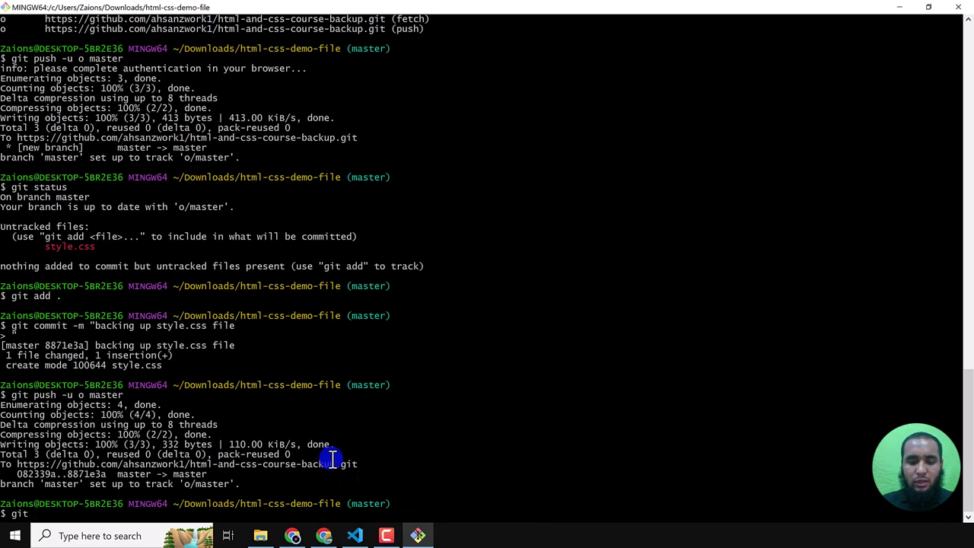
- Run git status and point out o/master and the remote listing in the output
text(git status)
key(Return)
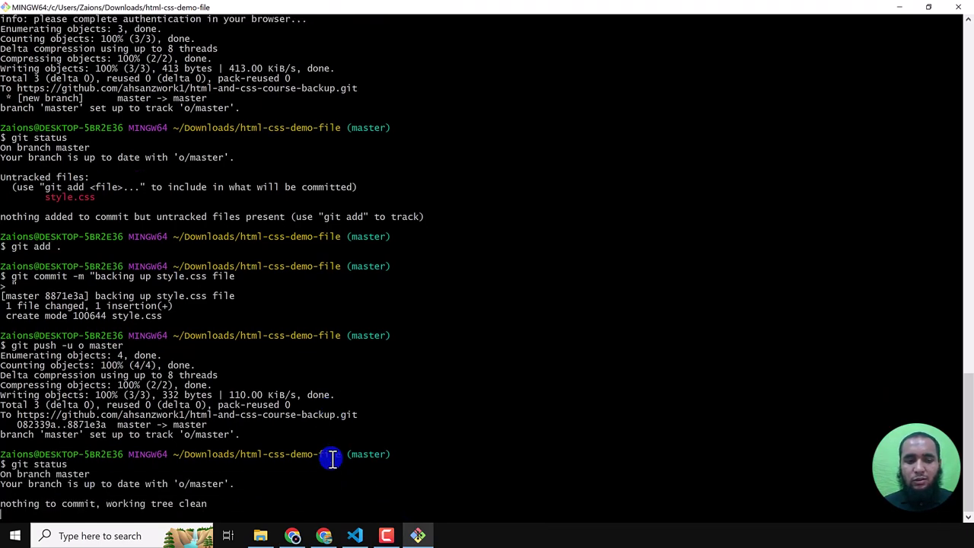
scroll(114, 335, up, 9)
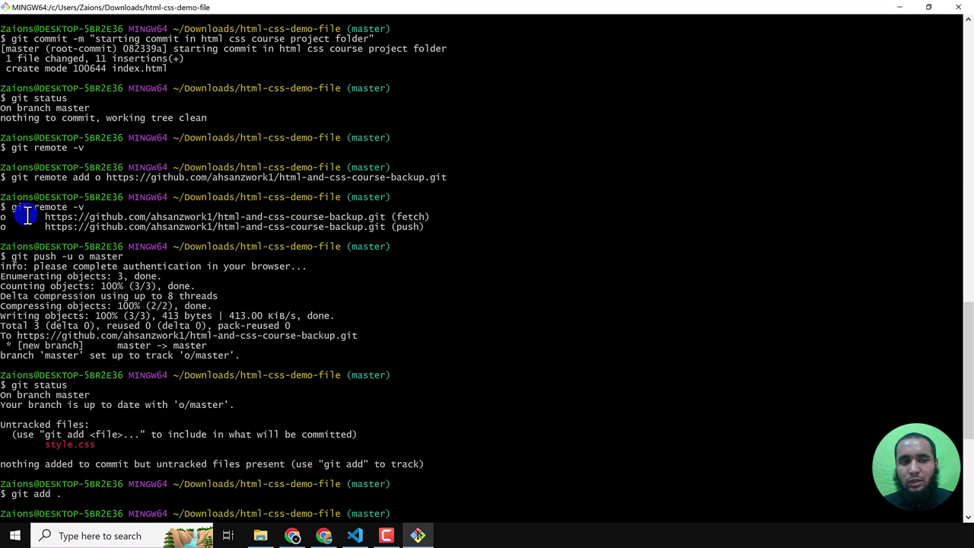
double_click(19, 207)
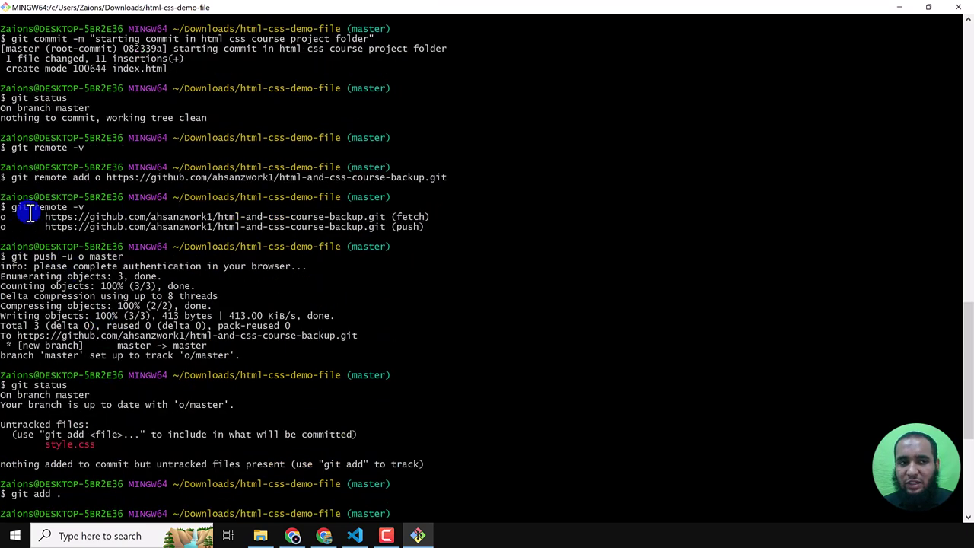
click(19, 212)
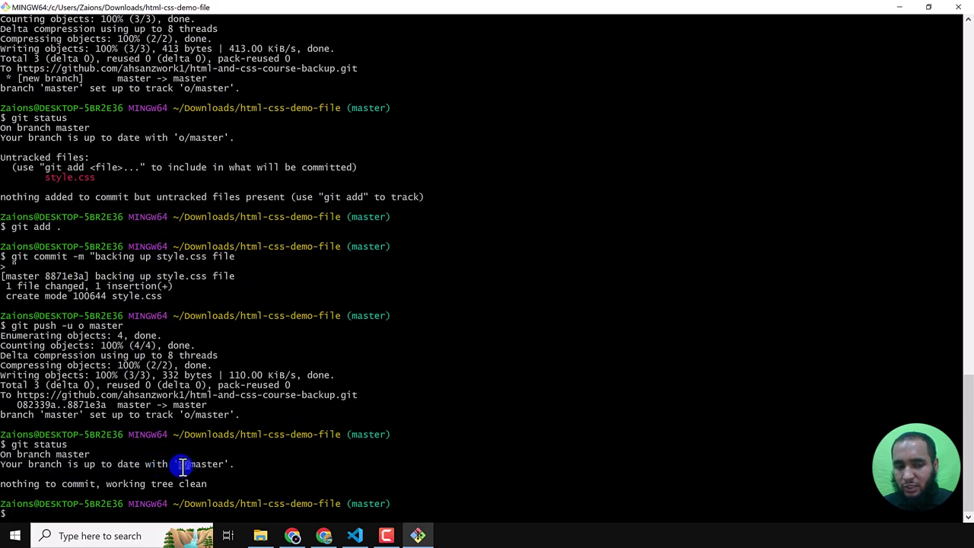
double_click(183, 466)
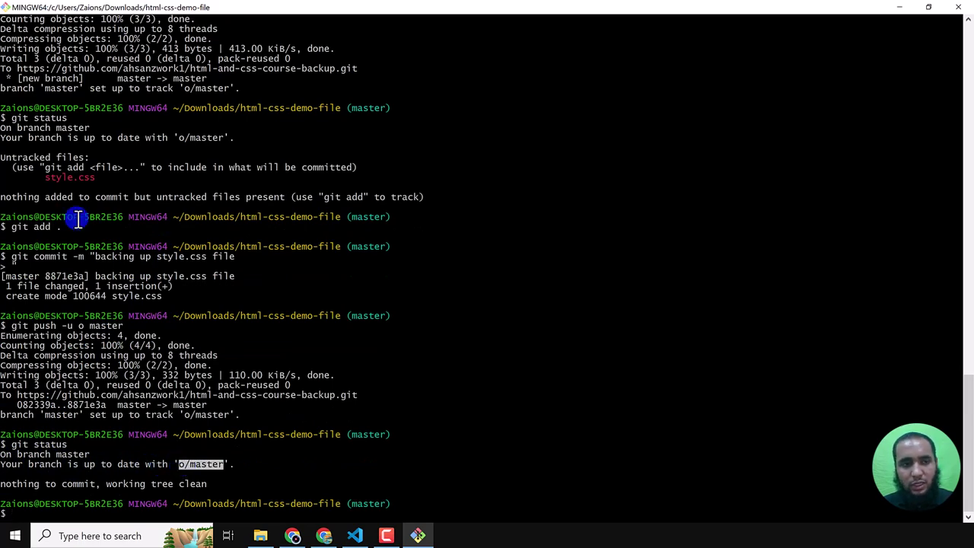
scroll(89, 144, up, 6)
drag(46, 130, 385, 128)
scroll(296, 215, down, 1)
scroll(296, 215, down, 6)
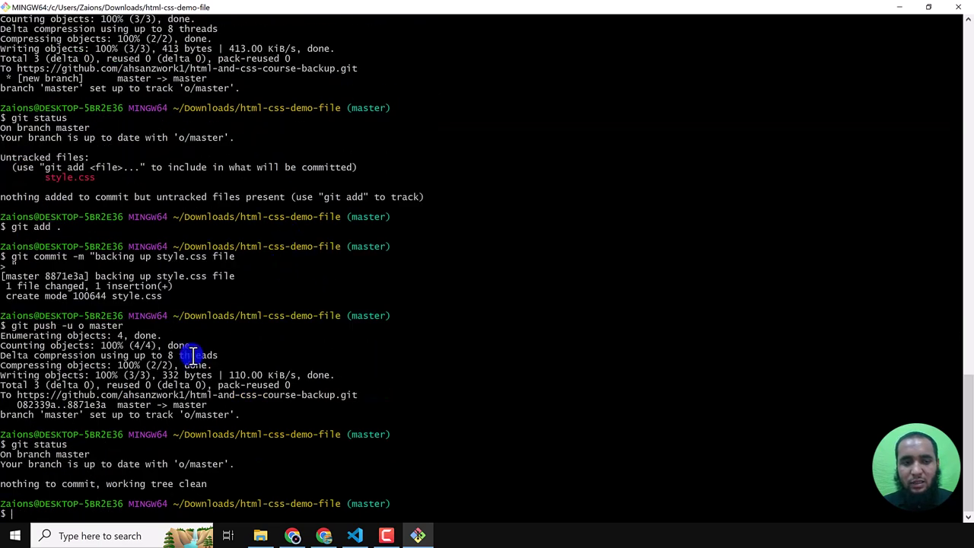
- Highlight the o fetch URL, 'up to date with o/master' and 'working tree clean' messages
double_click(202, 466)
scroll(279, 256, up, 8)
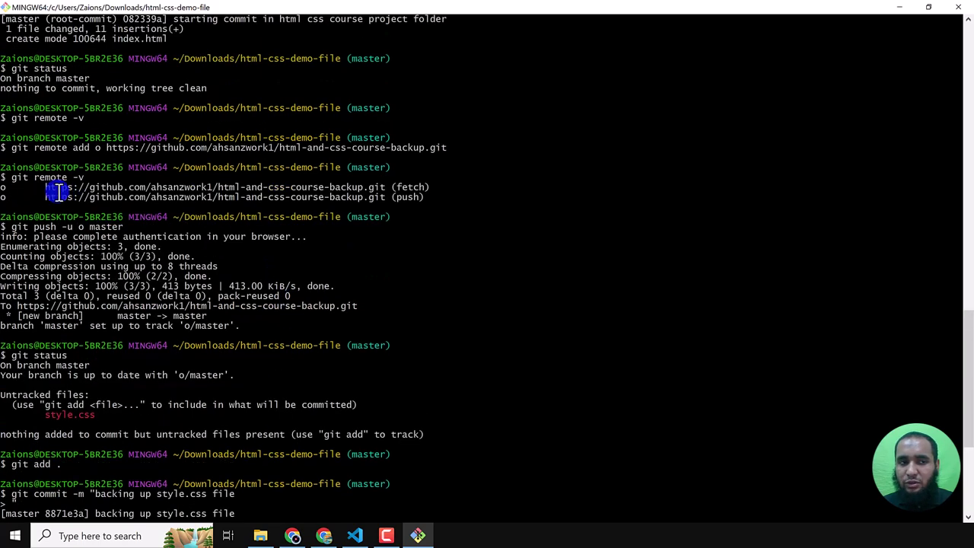
drag(46, 187, 388, 188)
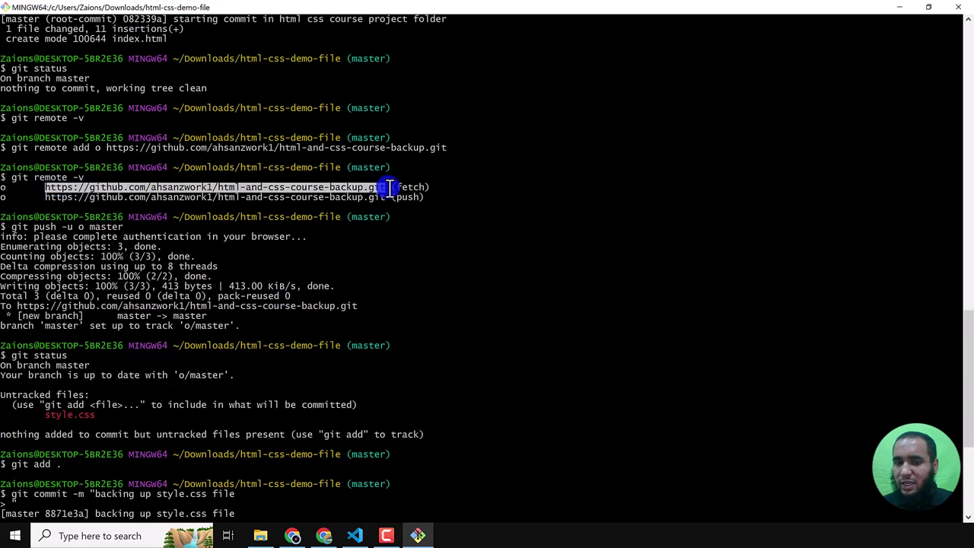
scroll(355, 261, down, 8)
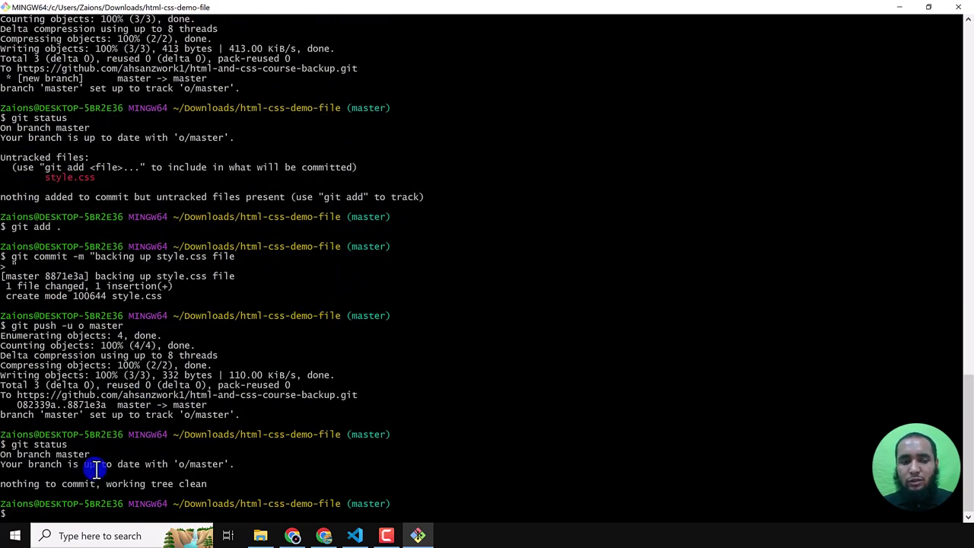
drag(3, 467, 220, 465)
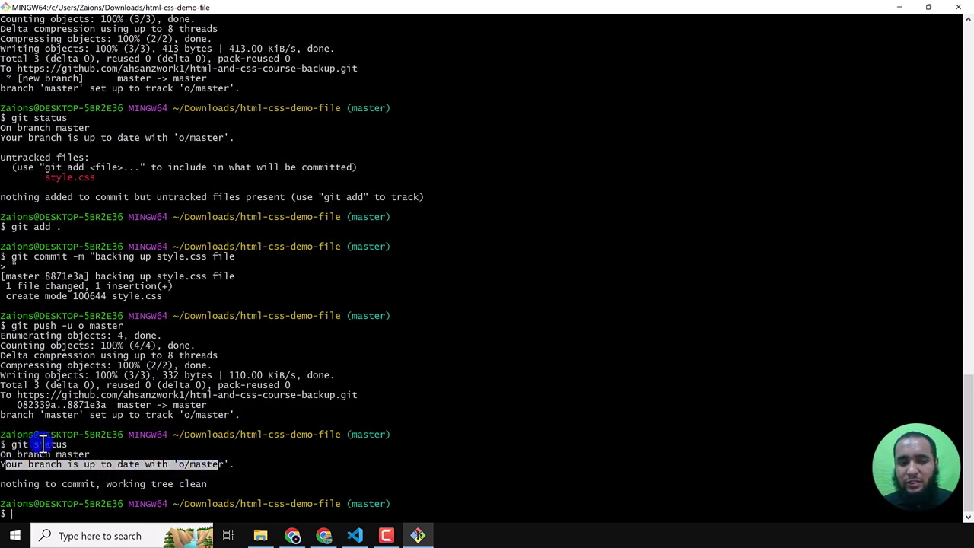
click(31, 465)
drag(3, 466, 224, 468)
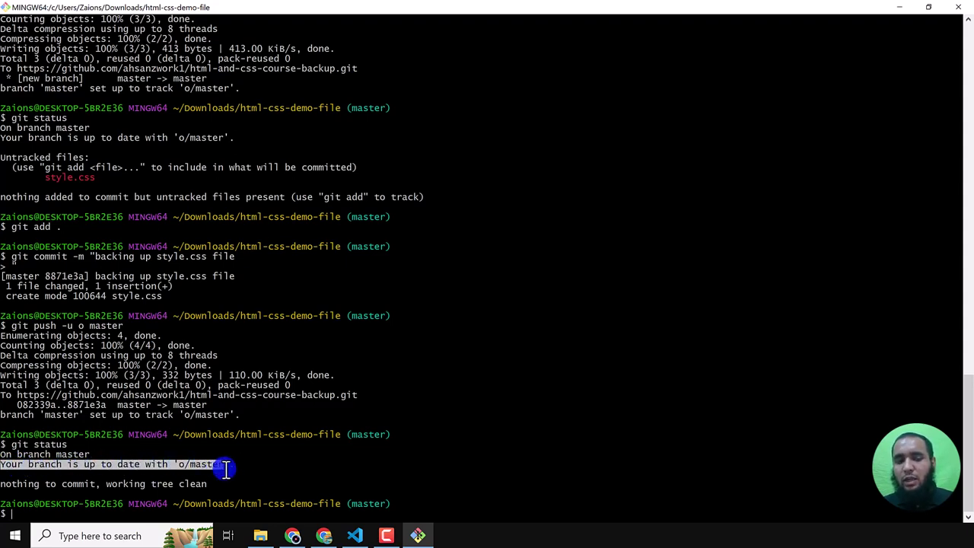
double_click(183, 464)
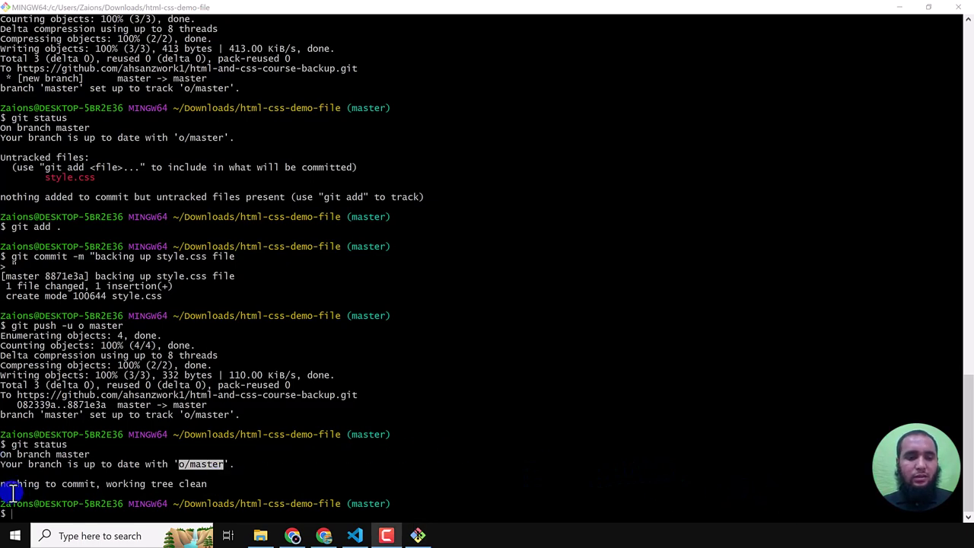
drag(2, 485, 206, 485)
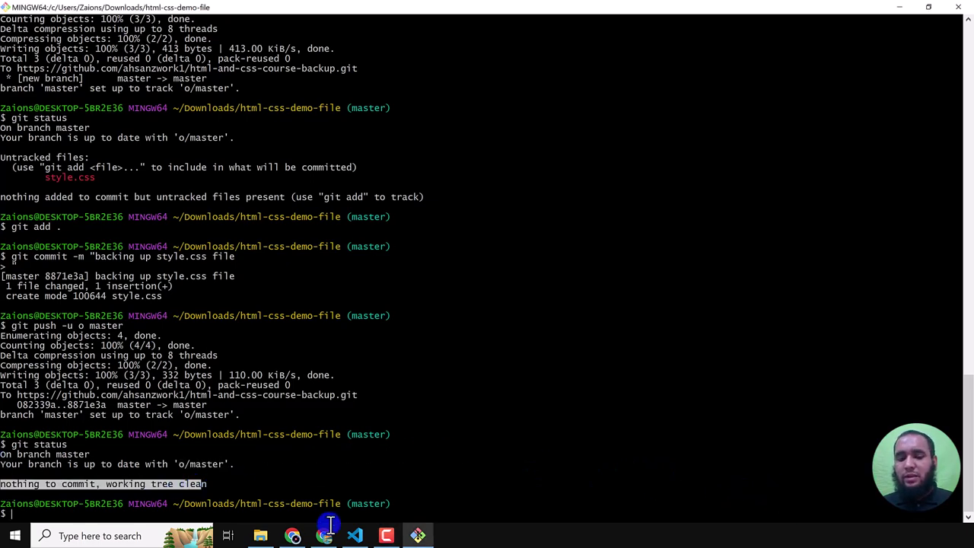
click(325, 534)
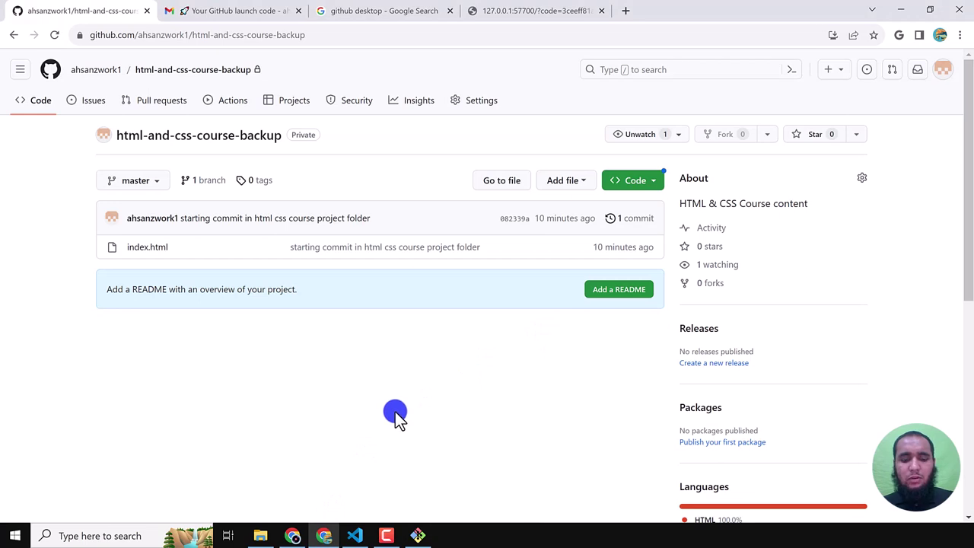
- Reload the repository to see style.css under commit 8871e3a with 2 commits, then minimize the browser
key(F5)
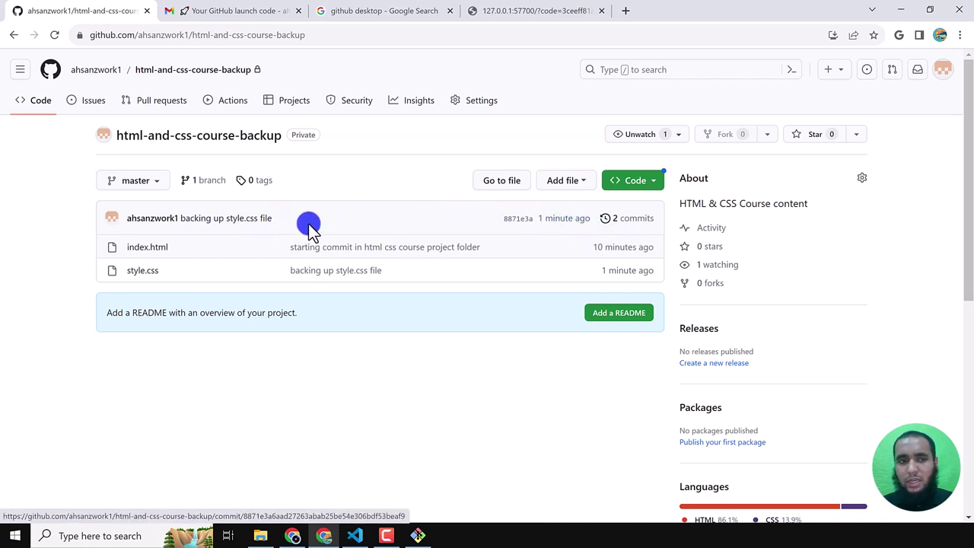
drag(275, 219, 178, 217)
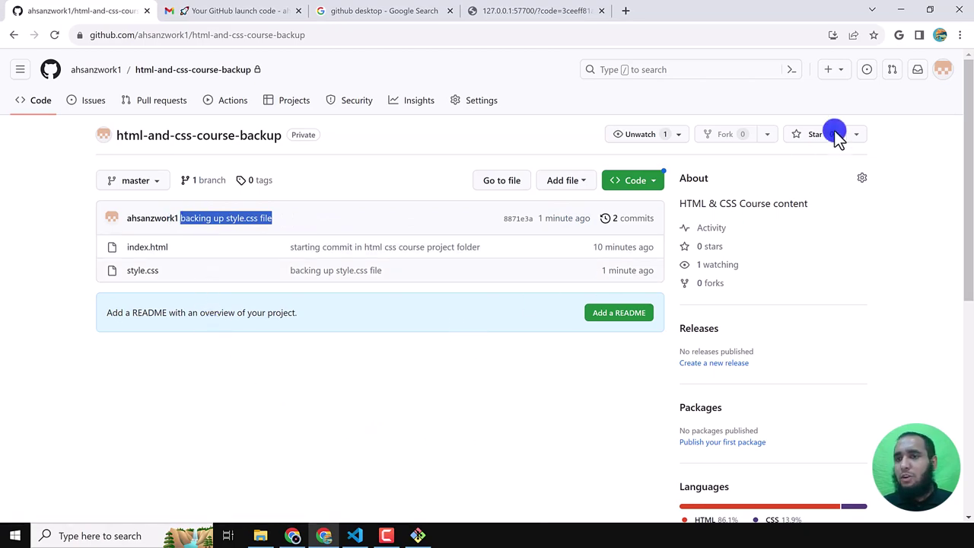
click(900, 11)
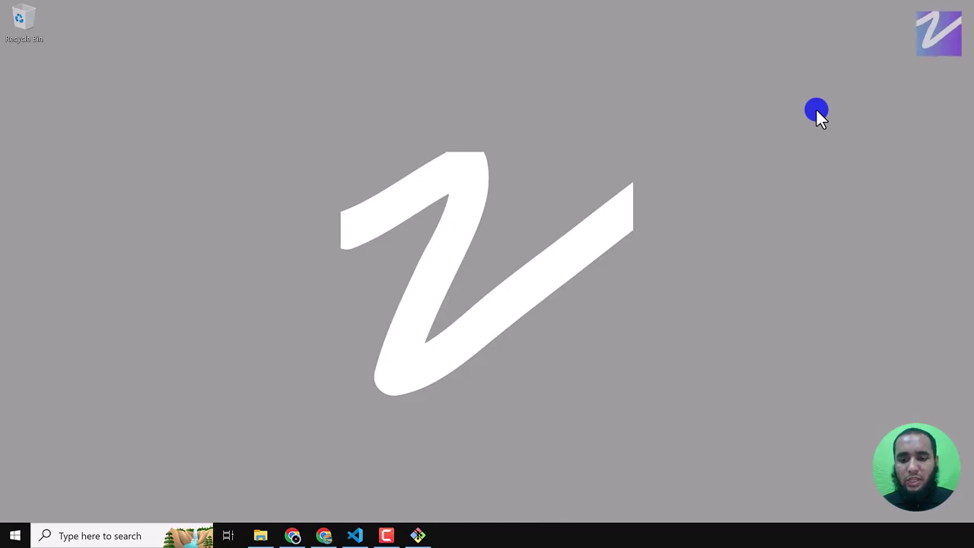